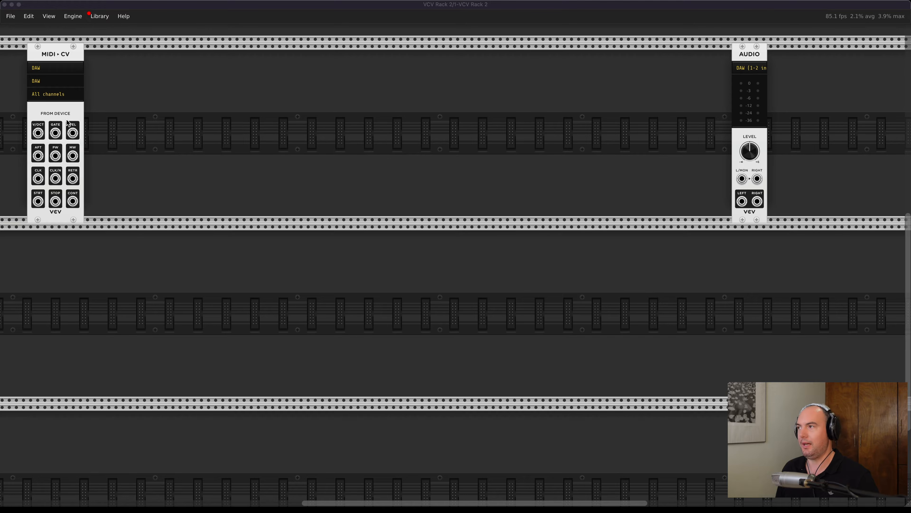
Move the AUDIO module farther along the rack row and add the Sequel_8 sequencer beside MIDI-CV, found by searching for "seq"
left_click_drag(751, 56, 850, 60)
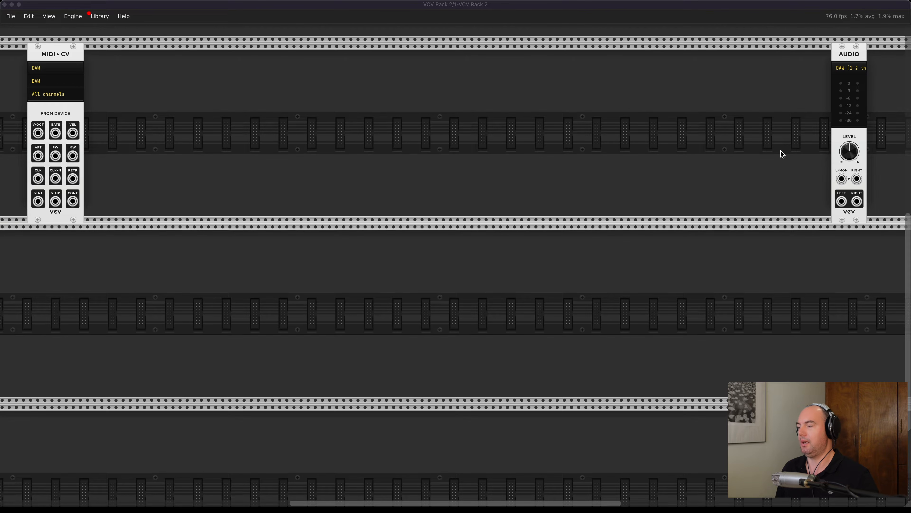
right_click(143, 122)
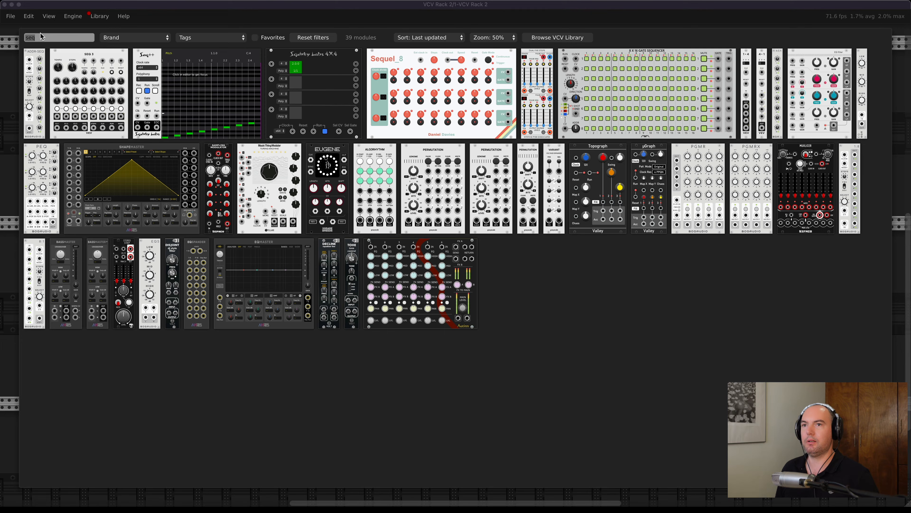
key("BackSpace")
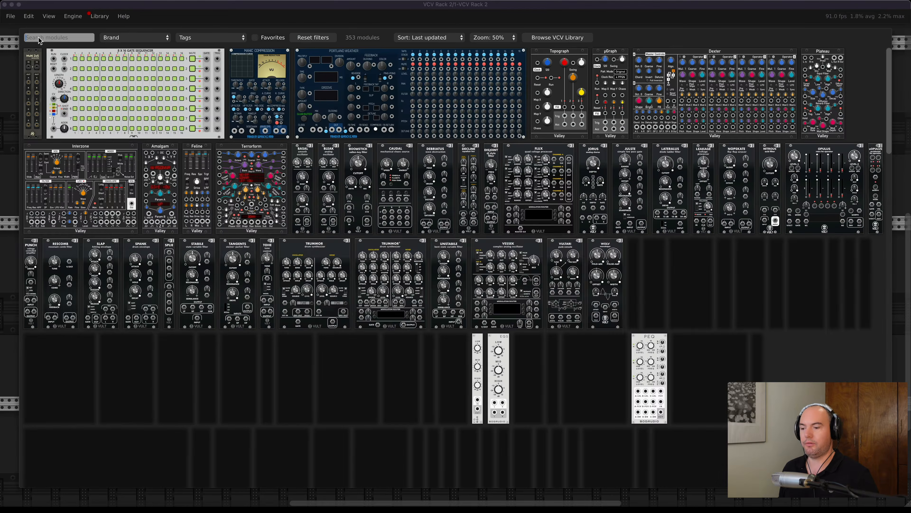
type("seq")
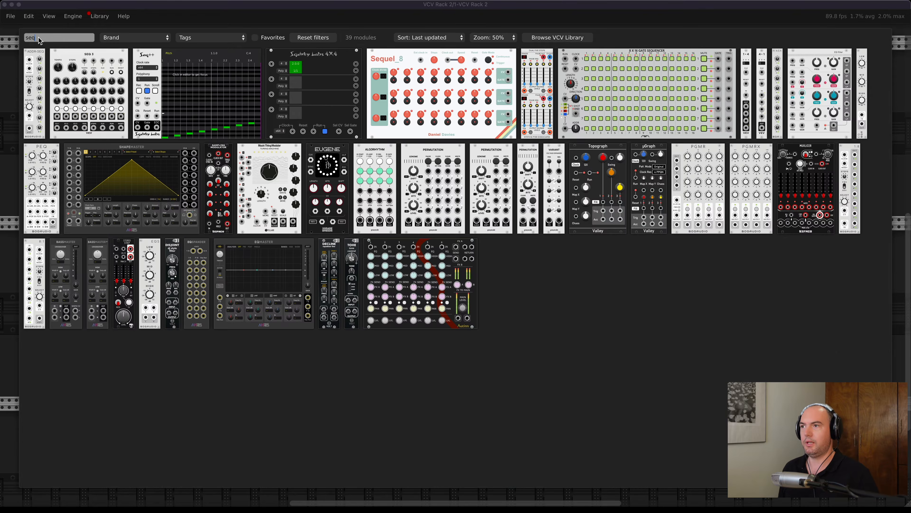
left_click(385, 75)
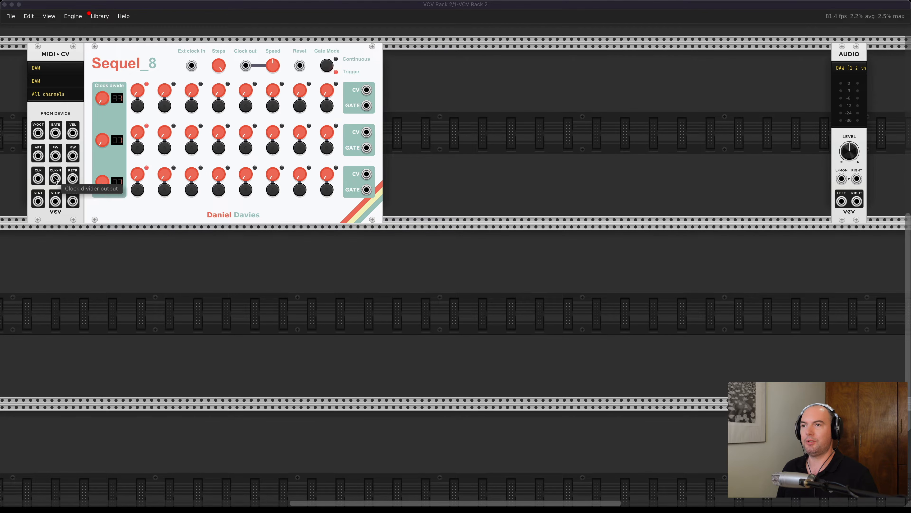
Patch MIDI-CV's clock divider output to Sequel_8's external clock input and its start output to the Reset input
left_click_drag(56, 178, 192, 65)
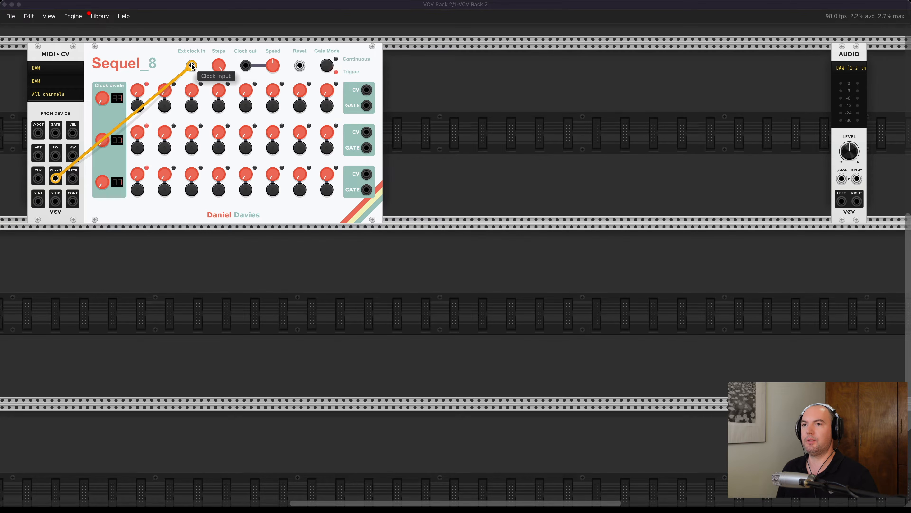
right_click(70, 108)
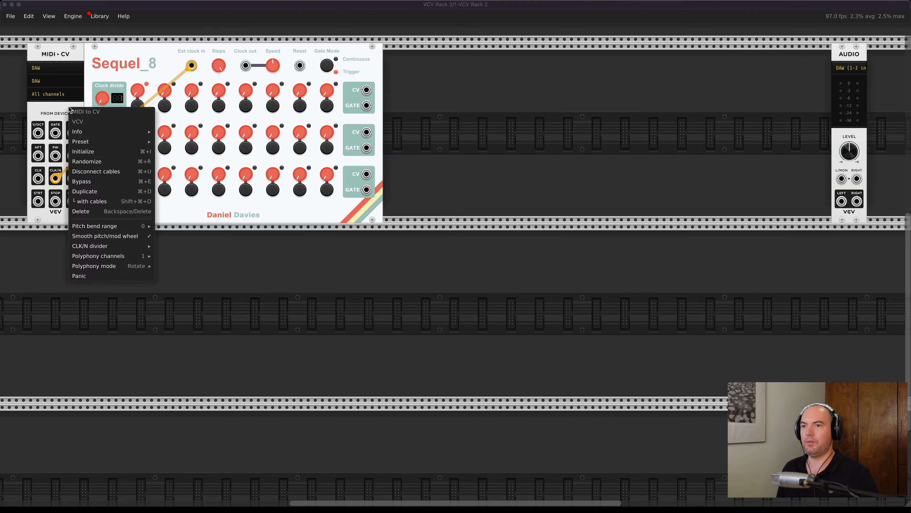
mouse_move(100, 246)
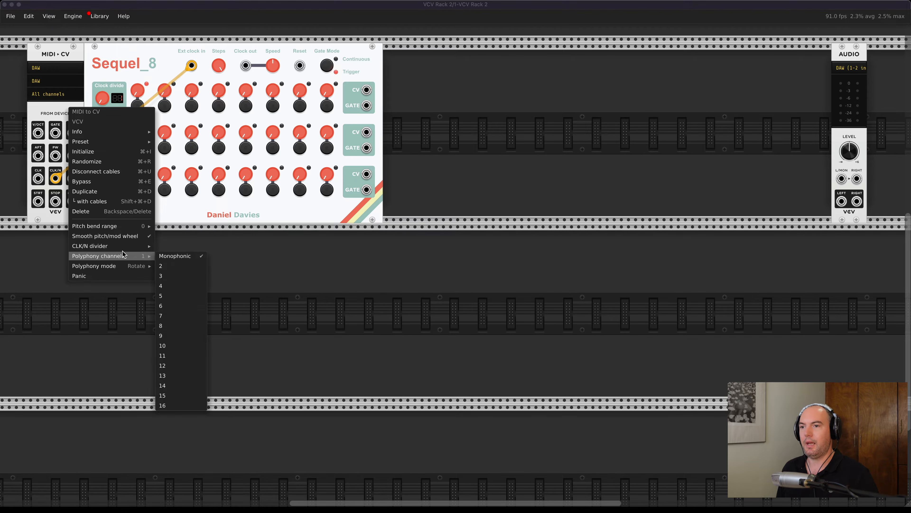
left_click(173, 49)
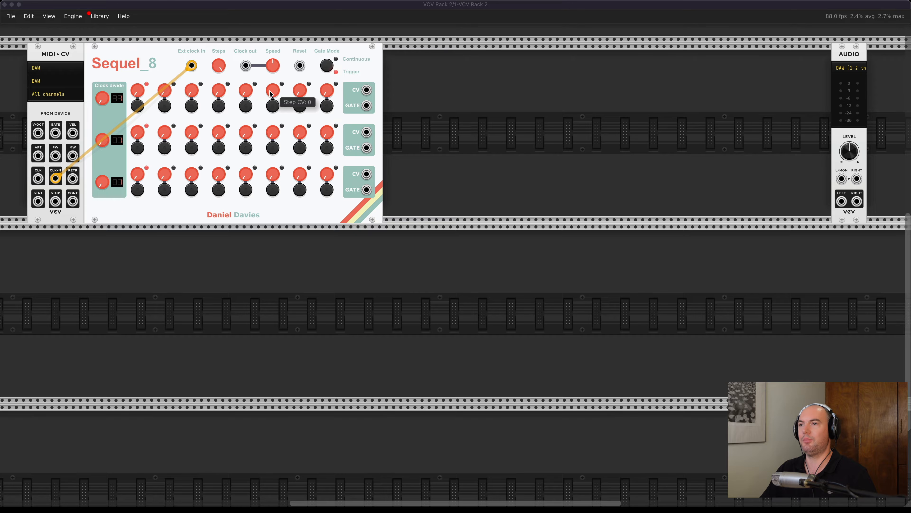
left_click_drag(38, 202, 299, 68)
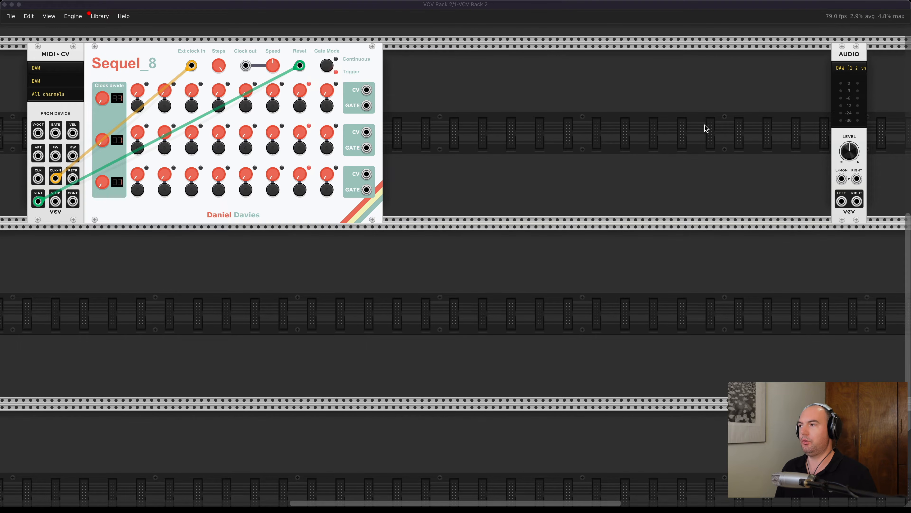
Add the six-channel Autinn mixer beside the AUDIO module using a "mix" search, and patch its main outputs to the AUDIO left and right inputs
right_click(731, 108)
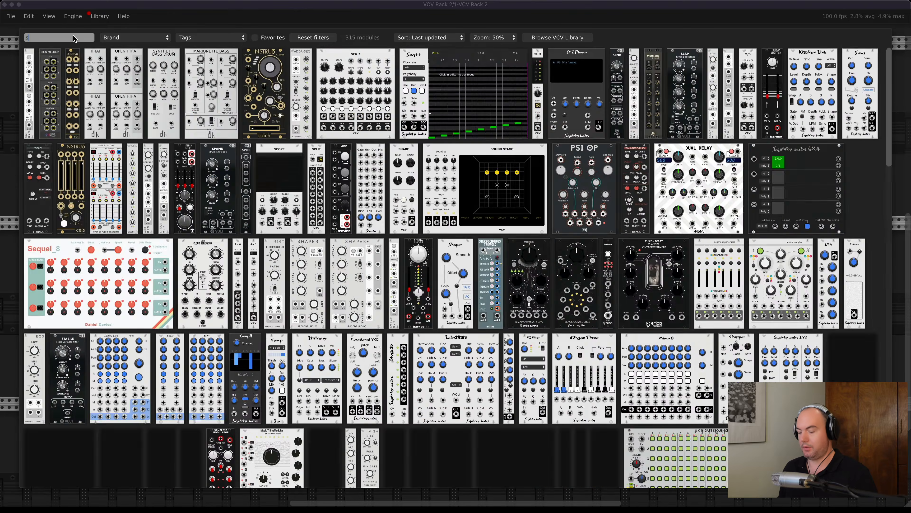
type("mix")
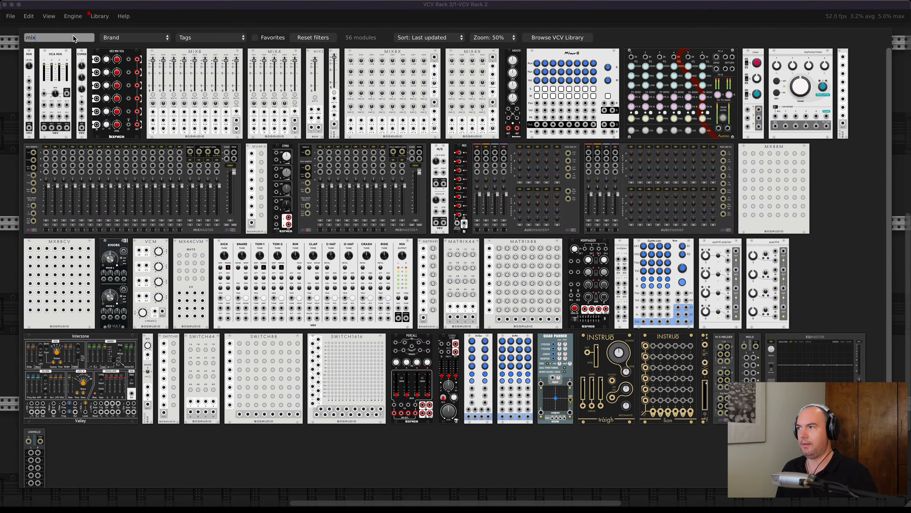
left_click(678, 92)
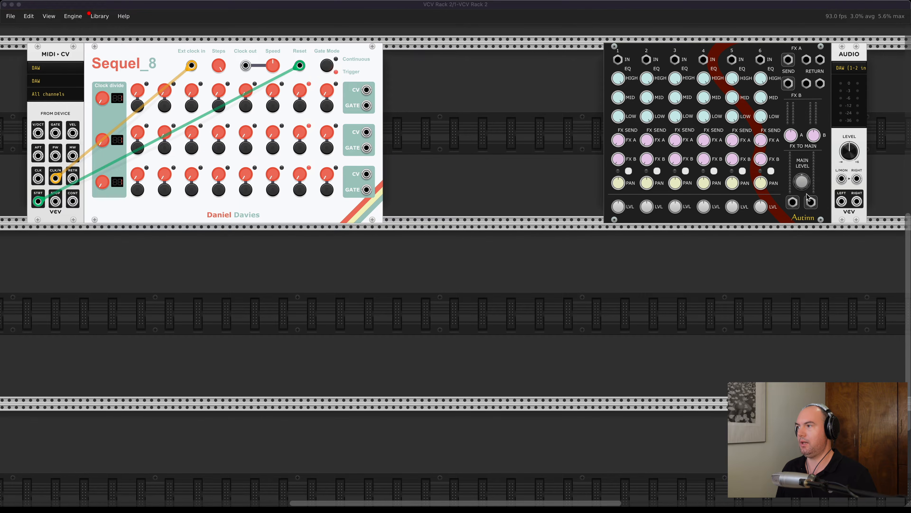
left_click_drag(793, 203, 856, 178)
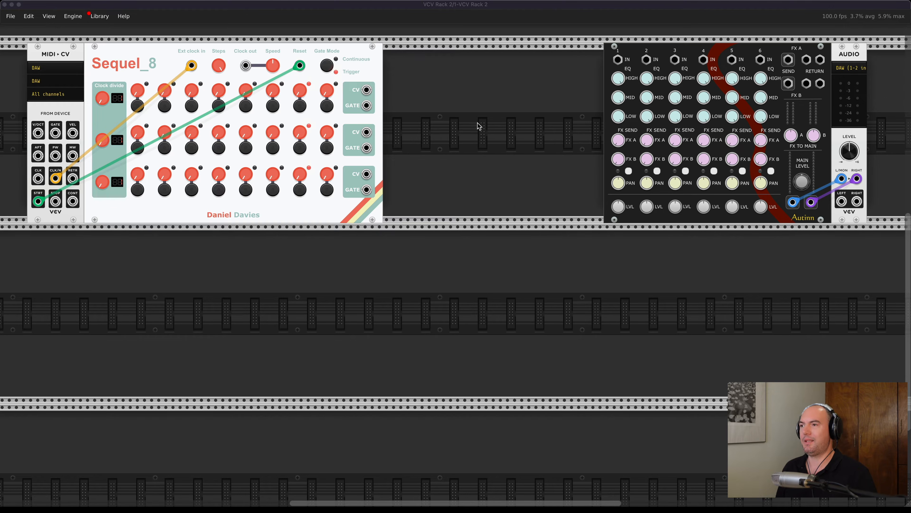
Search the available modules for "kick" and for "osc", and add a VCO module in the gap after the sequencer
right_click(431, 128)
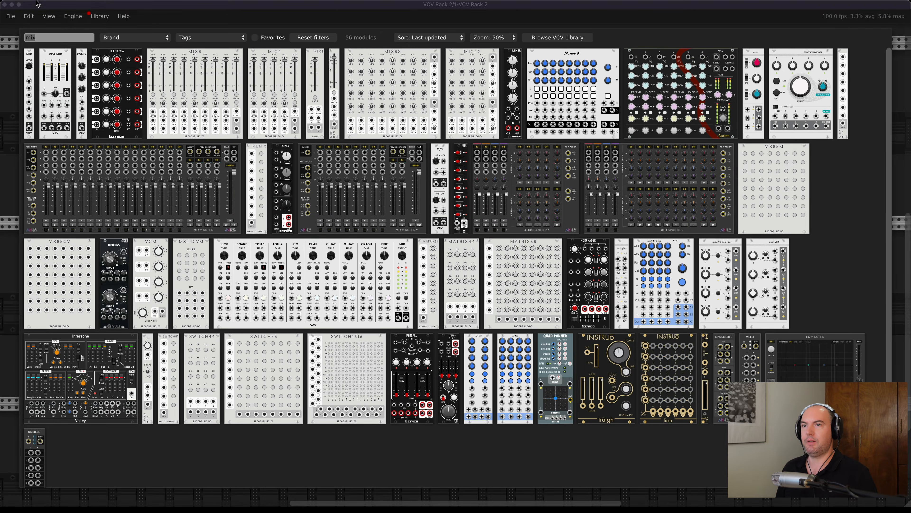
left_click(79, 39)
key("BackSpace")
key("BackSpace")
key("BackSpace")
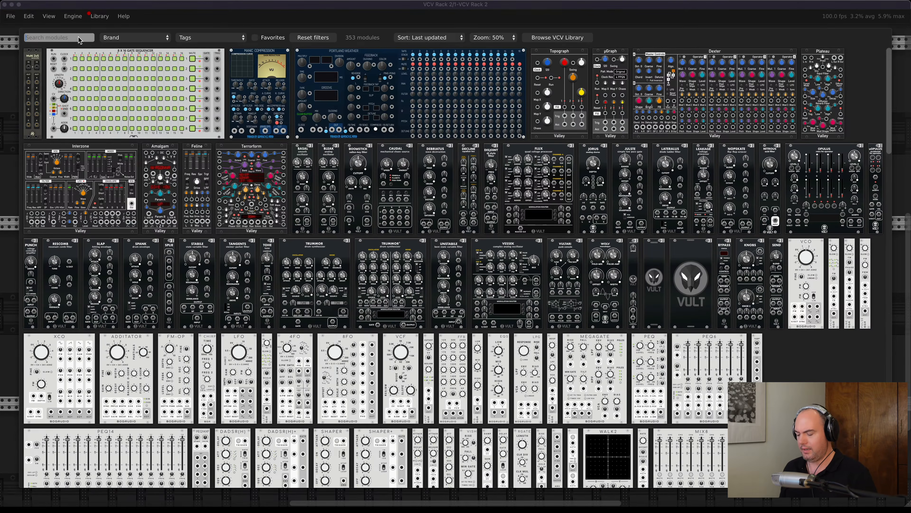
type("kick")
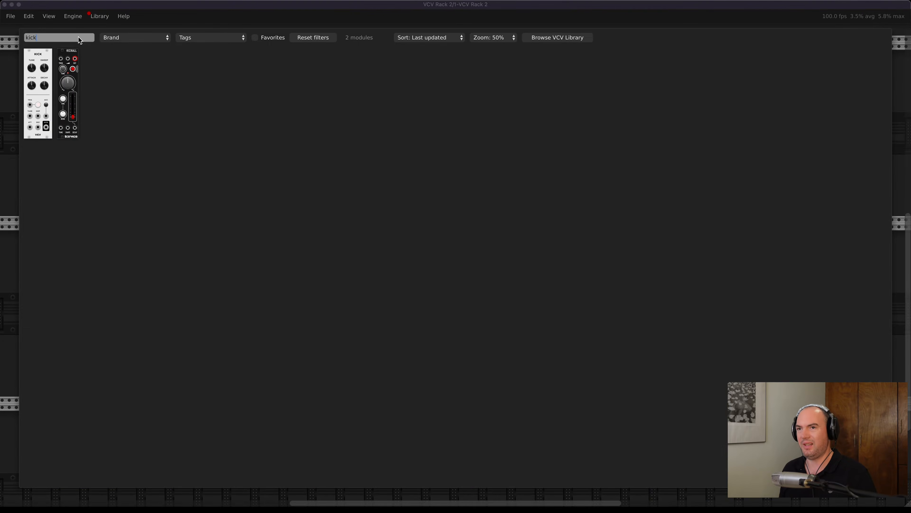
key("BackSpace")
key("BackSpace")
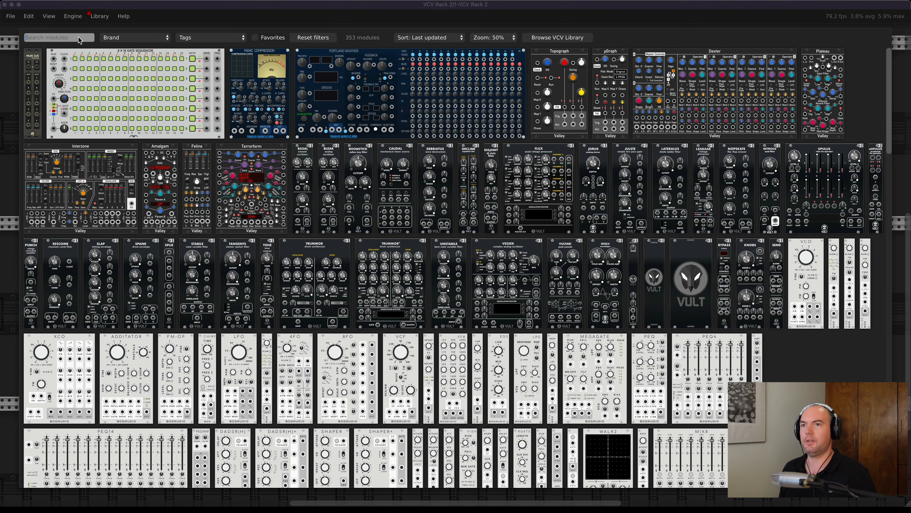
type("osc")
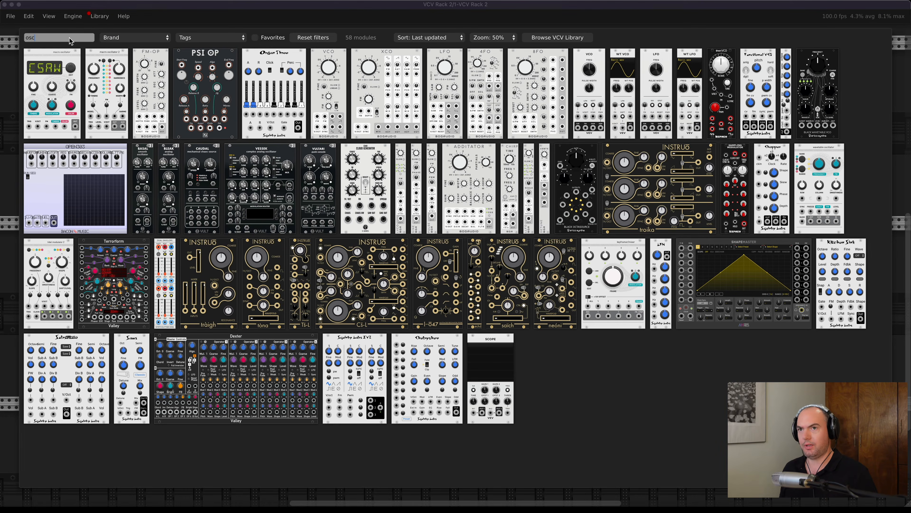
Add an ADSR envelope module beside the VCO, found by searching for "env", and duplicate it
key("BackSpace")
key("BackSpace")
key("BackSpace")
type("env")
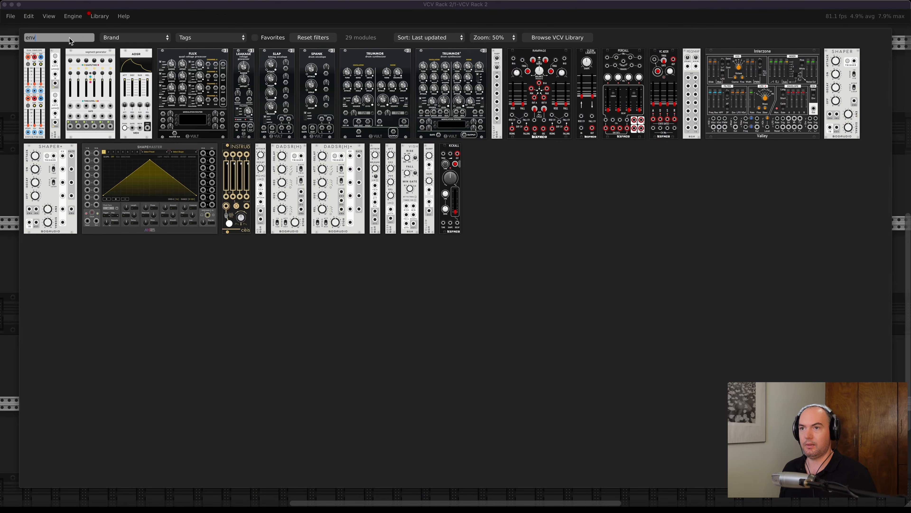
left_click(132, 68)
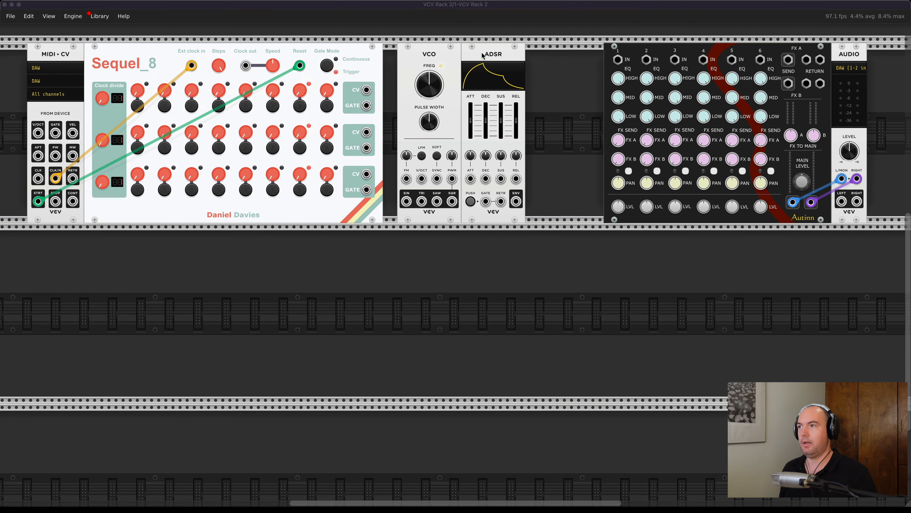
key("super+d")
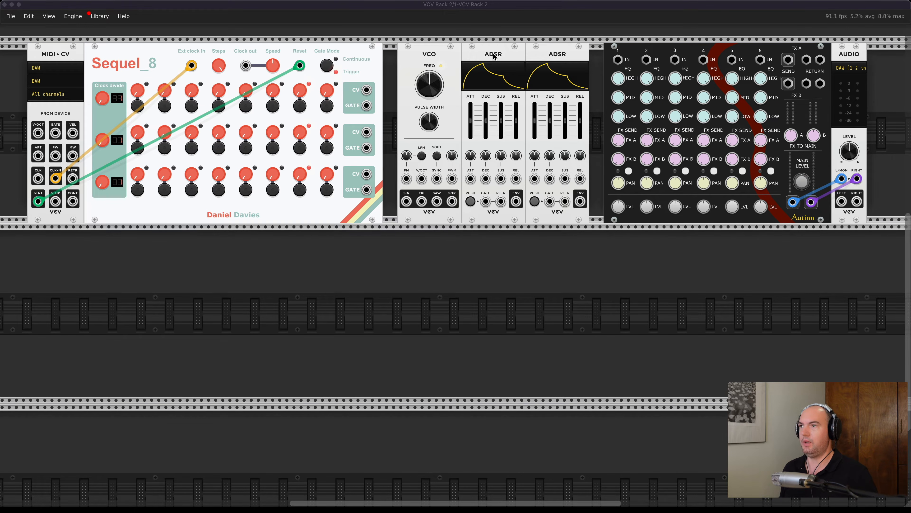
Add a VCA module, found by searching for "amp", and place it directly after the second ADSR
right_click(438, 270)
type("env")
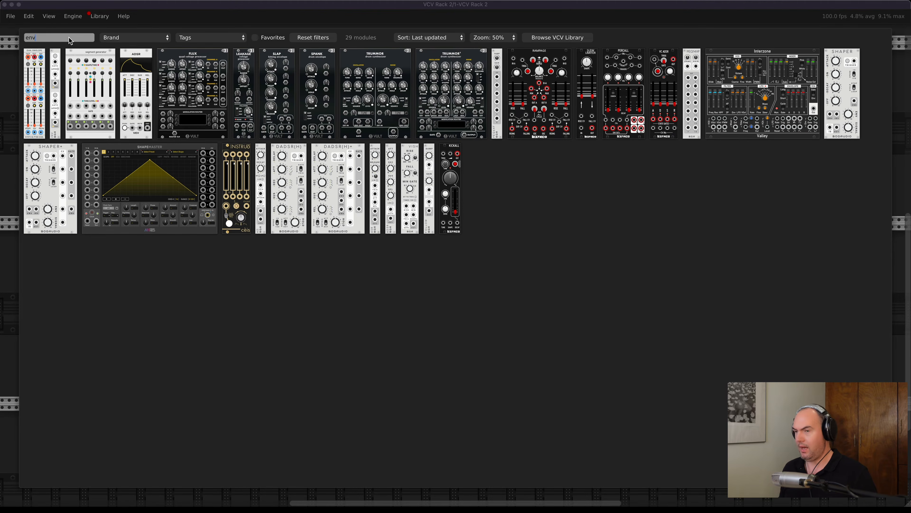
key("BackSpace")
key("BackSpace")
key("BackSpace")
type("am")
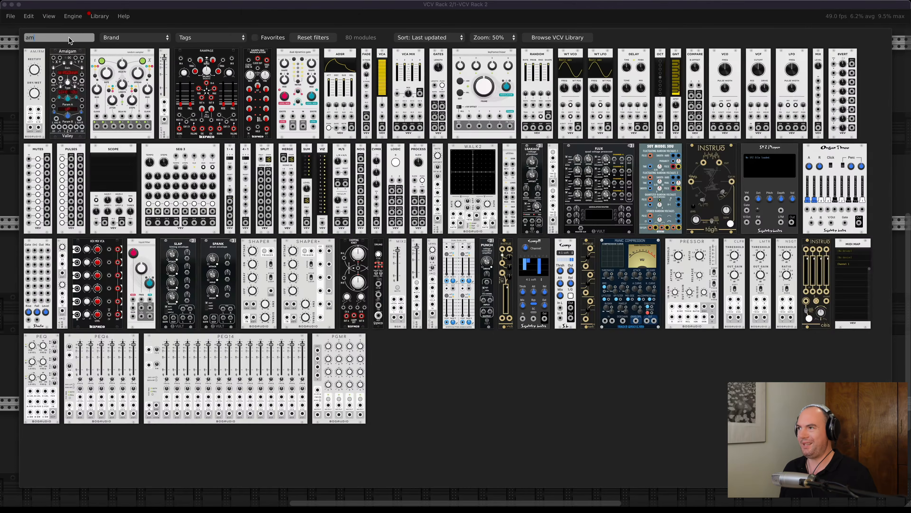
type("p")
left_click(645, 88)
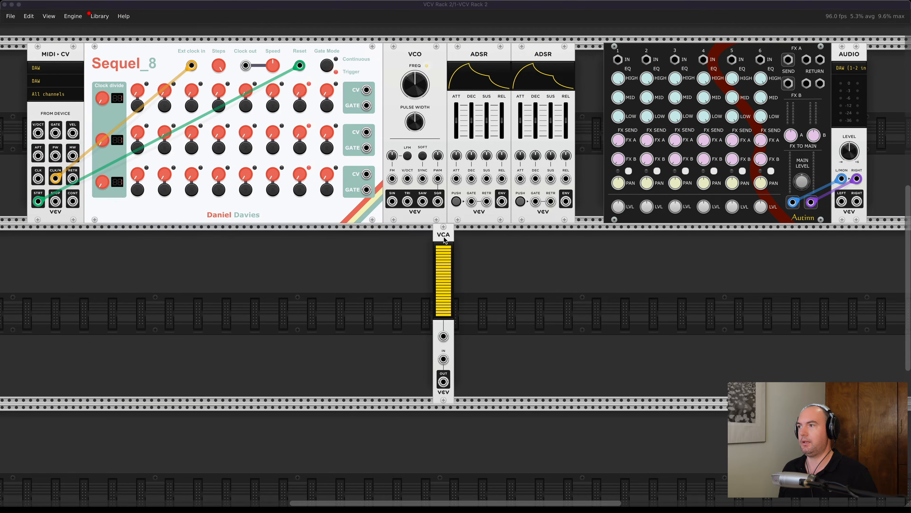
left_click_drag(444, 236, 585, 158)
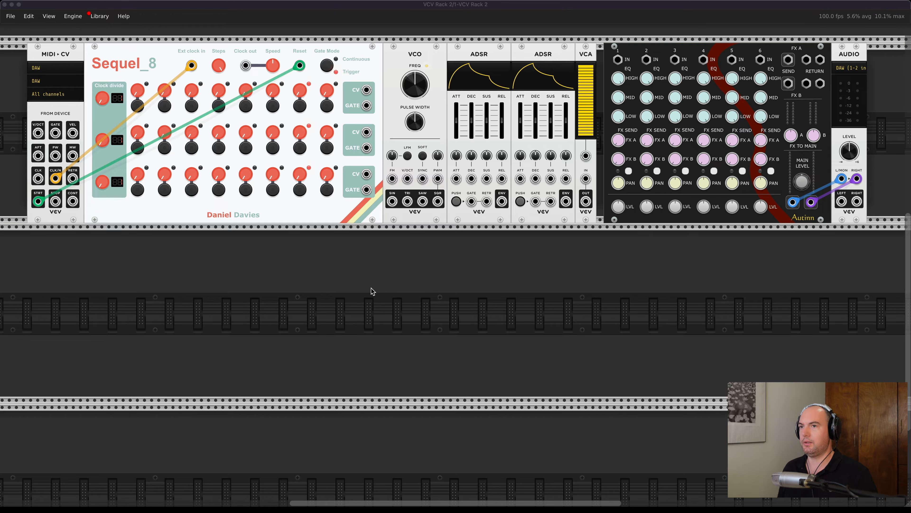
Turn on the gates of steps 1 and 5 in Sequel_8's first row and patch that row's gate output to both ADSR gate inputs
left_click(137, 105)
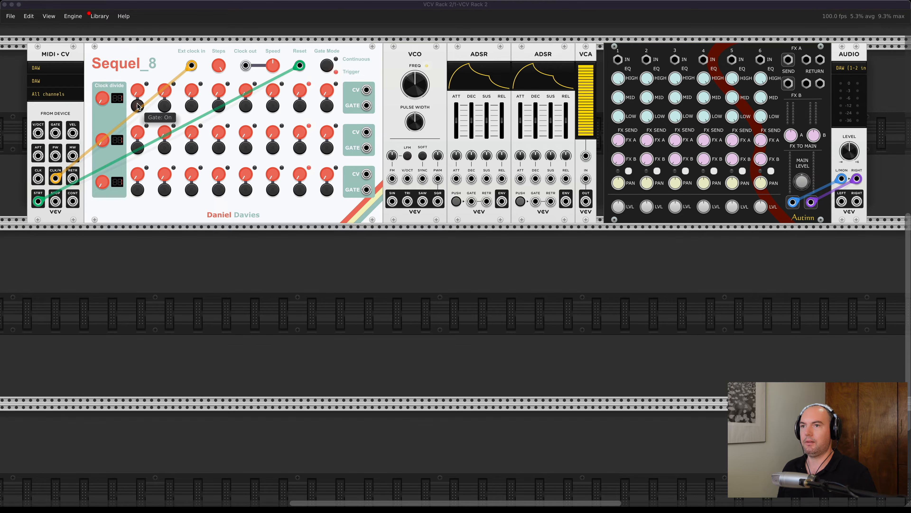
left_click(245, 107)
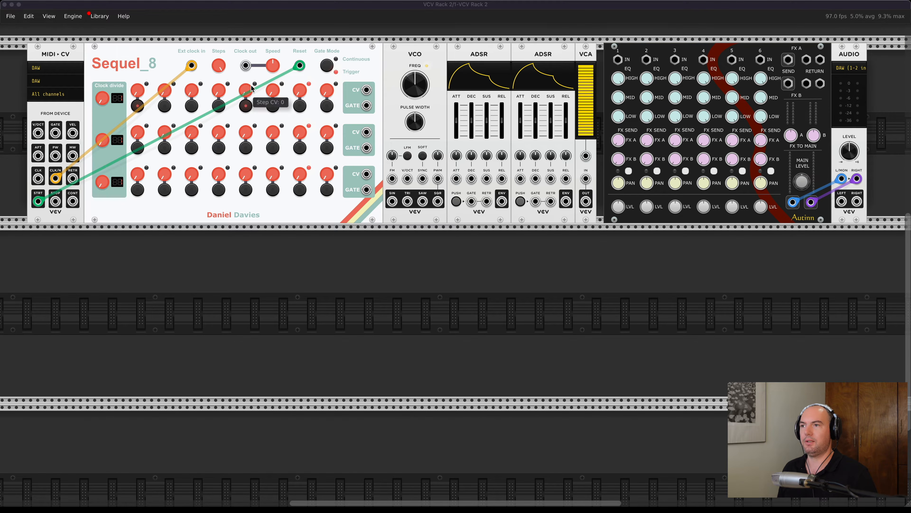
left_click_drag(368, 105, 473, 202)
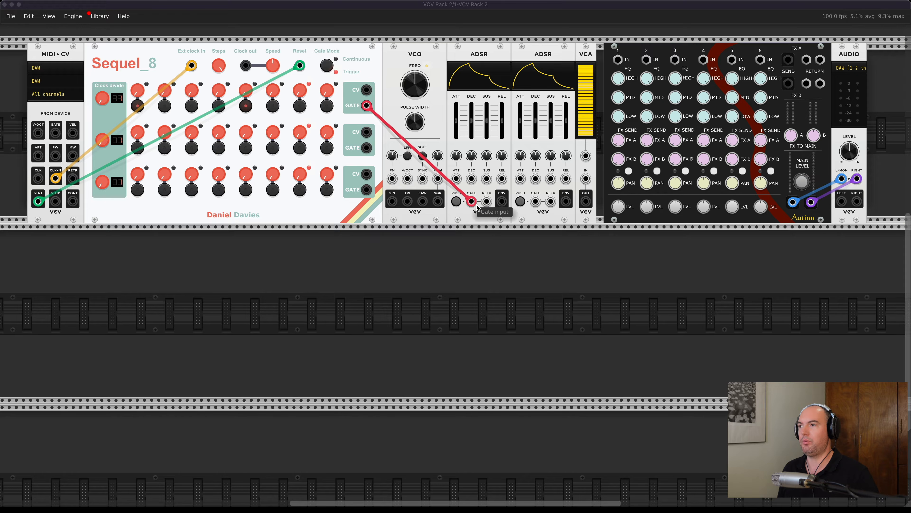
left_click_drag(535, 201, 366, 105)
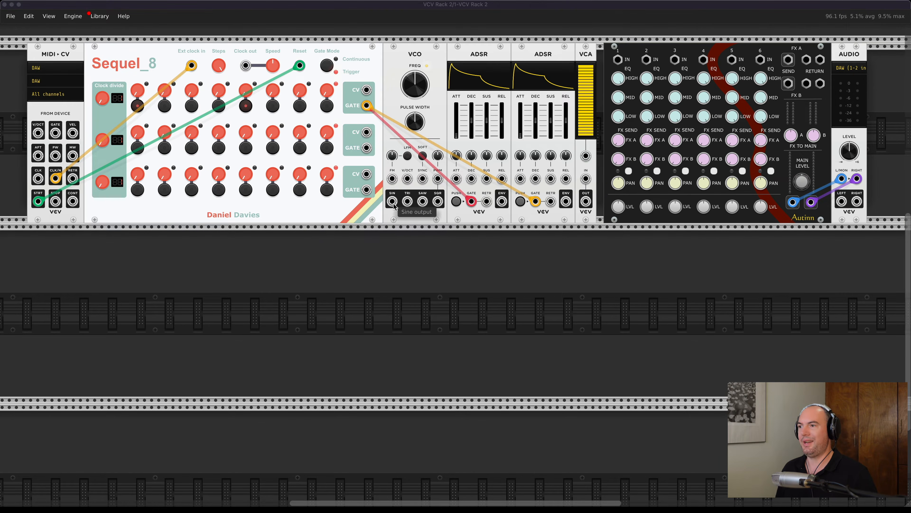
Patch the VCO's sine output through the VCA into mixer channel 1, muting the channel while connecting the second ADSR's envelope to the VCA's CV input
left_click_drag(391, 203, 618, 59)
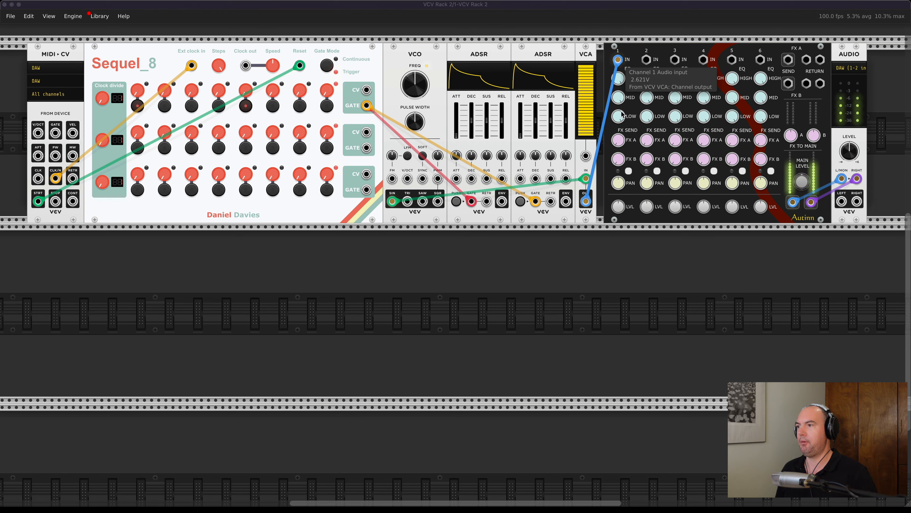
left_click(630, 172)
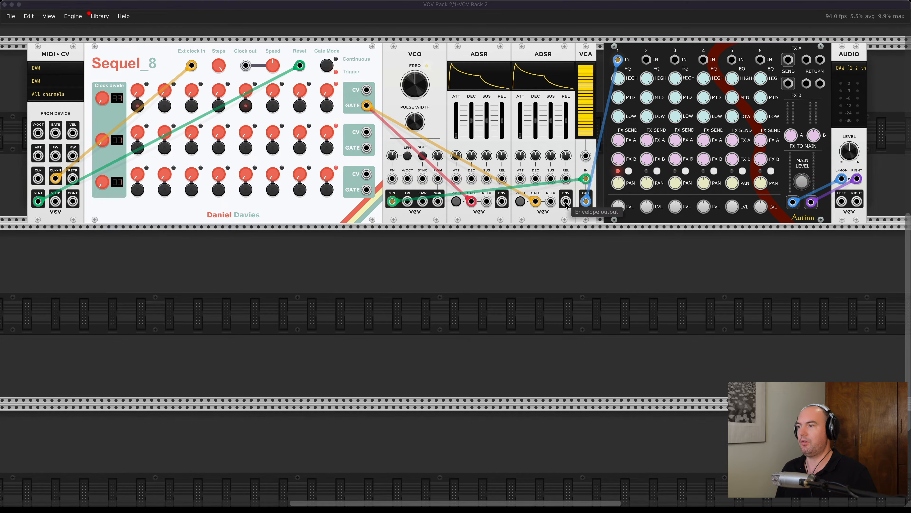
left_click_drag(566, 202, 586, 157)
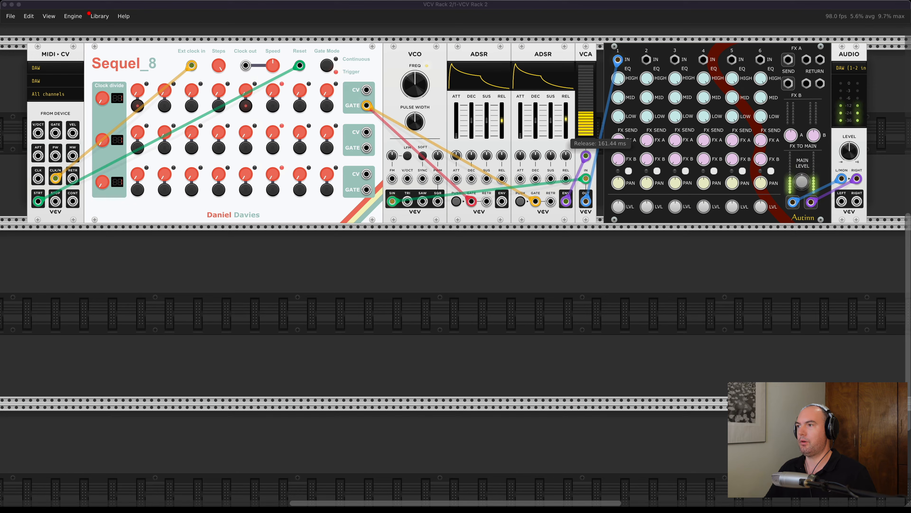
Shorten the release of the second ADSR and lower the VCO's frequency
left_click_drag(565, 155, 565, 159)
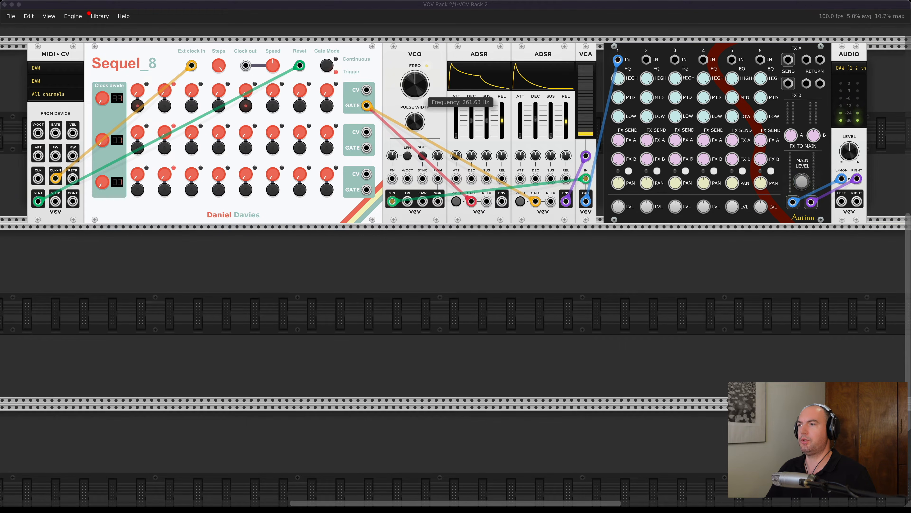
left_click_drag(415, 84, 415, 100)
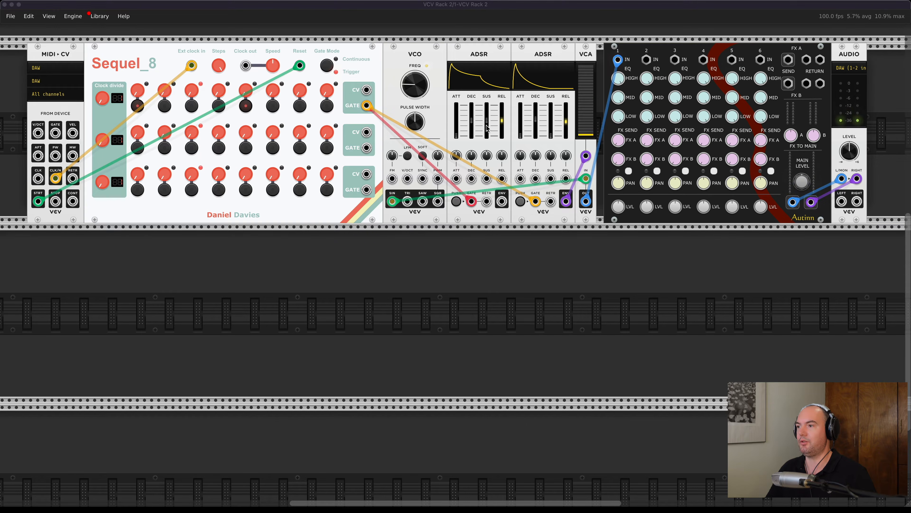
Patch the first ADSR's envelope output to the VCO's FM input, lower that ADSR's sustain fully and turn up the VCO's FM amount
left_click_drag(501, 201, 393, 178)
left_click_drag(487, 119, 487, 135)
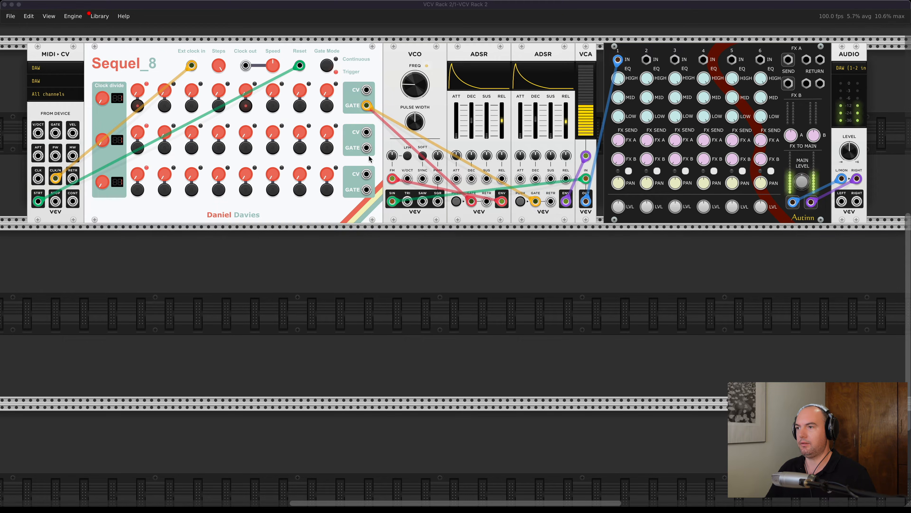
left_click_drag(393, 158, 393, 145)
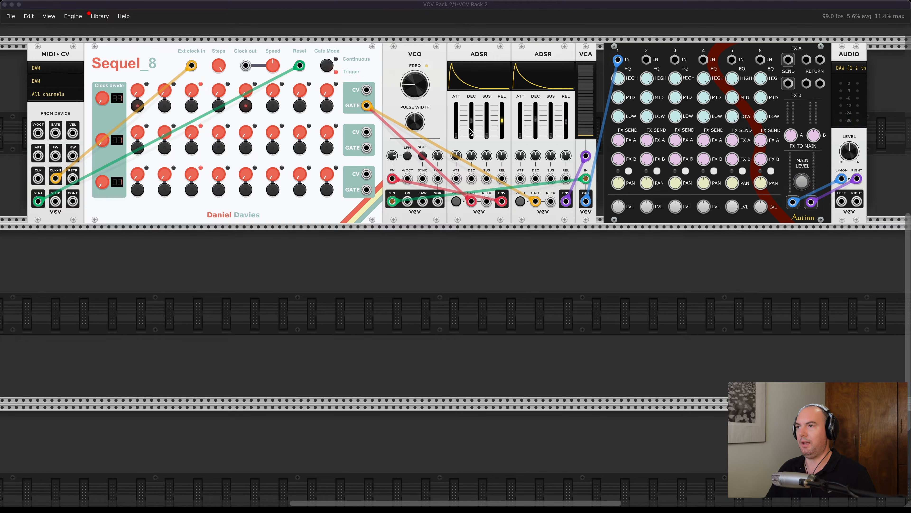
Shape the kick's pitch envelope by adjusting the first ADSR's decay and setting its release to about 13 ms
left_click_drag(471, 128, 471, 133)
left_click_drag(501, 119, 501, 126)
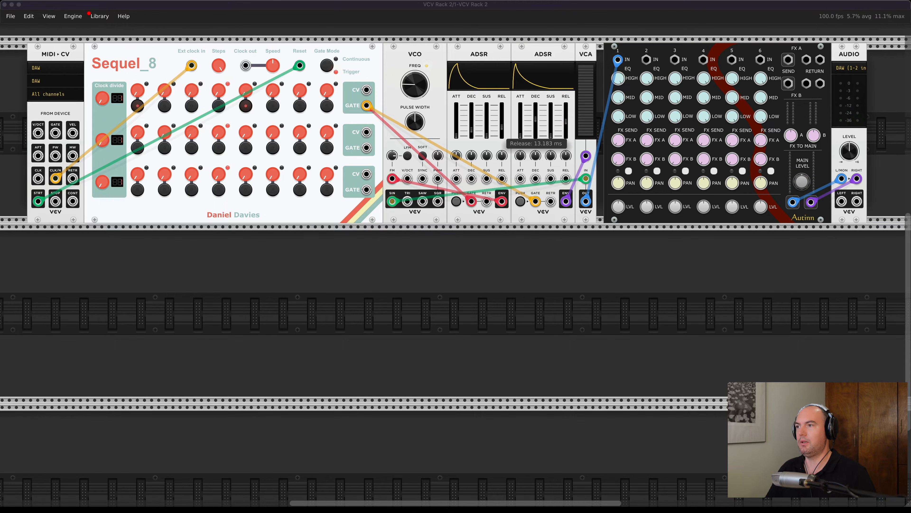
left_click_drag(471, 133, 473, 129)
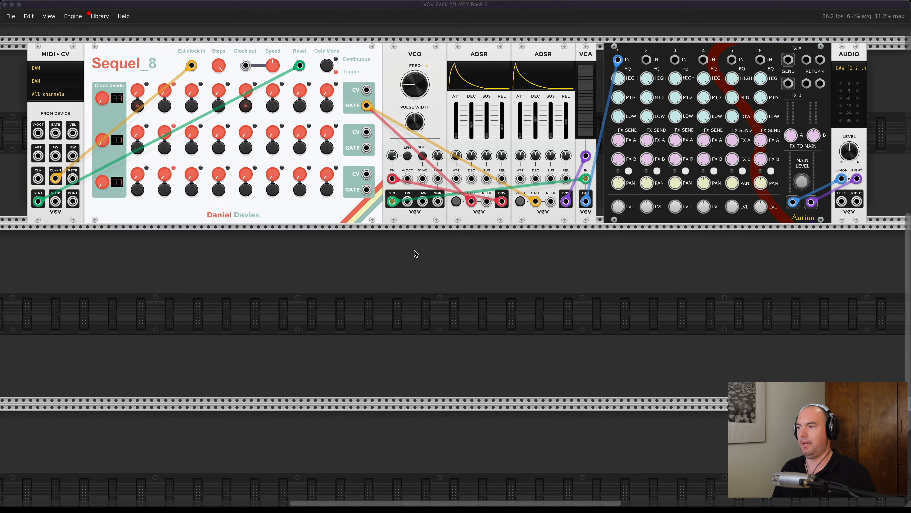
Copy the VCO, two ADSRs and VCA to the second rack row below MIDI-CV, and delete the first ADSR of the copy
left_click_drag(413, 251, 581, 166)
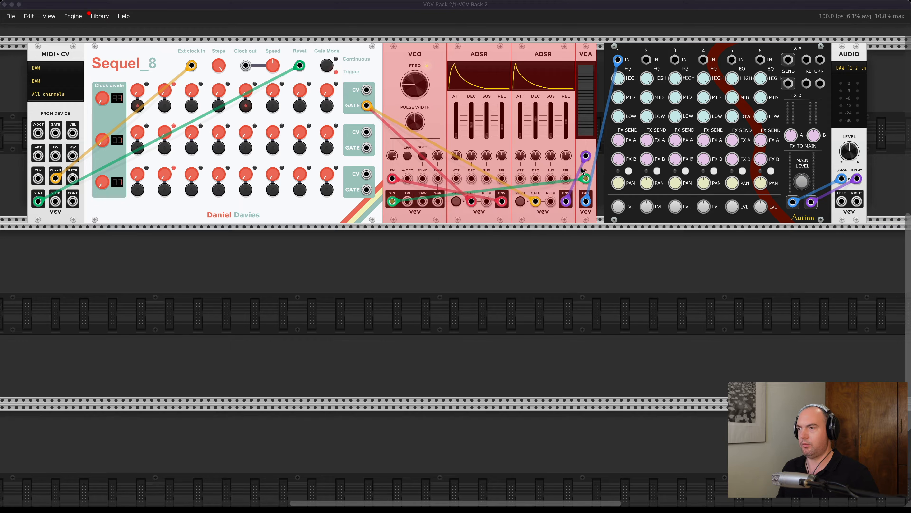
left_click(299, 308)
key("super+v")
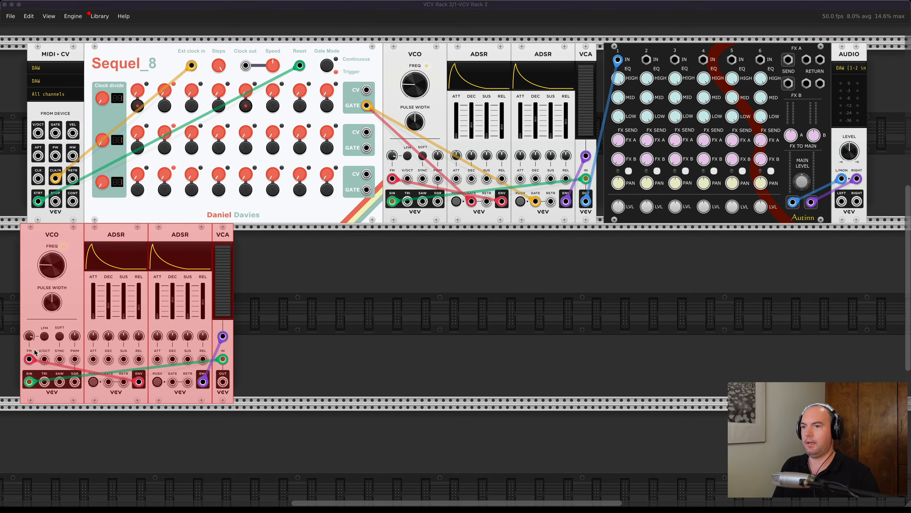
left_click_drag(33, 349, 38, 349)
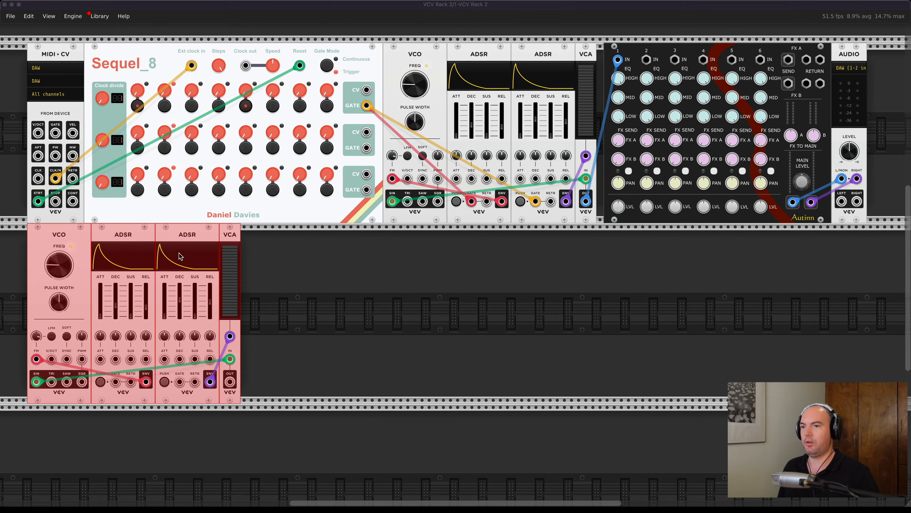
left_click(297, 281)
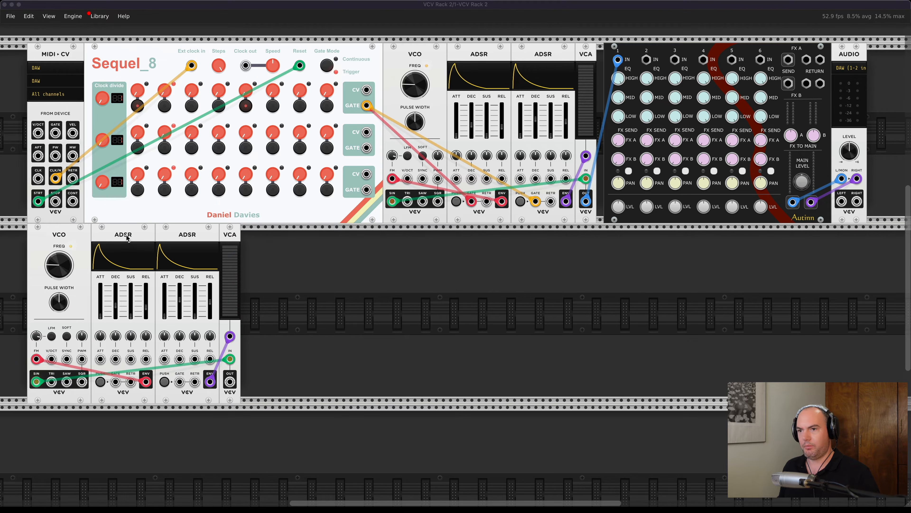
key("BackSpace")
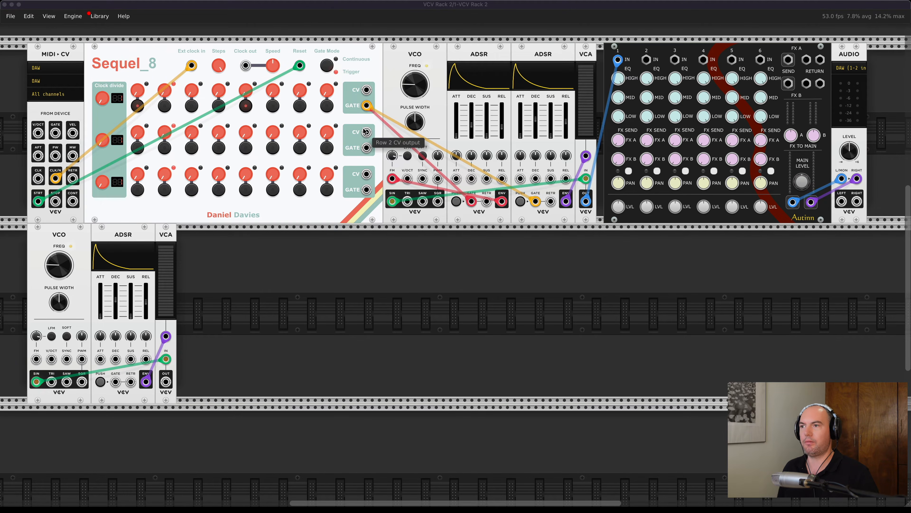
Patch Sequel_8's row 2 CV output to the copied VCO's V/OCT input and its row 2 gate output to the copied ADSR's gate input
left_click_drag(366, 132, 51, 359)
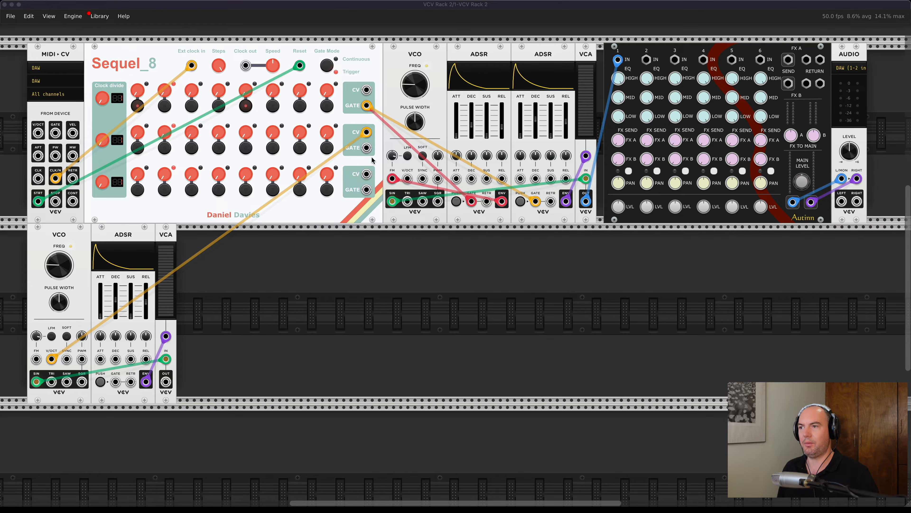
left_click_drag(366, 148, 121, 398)
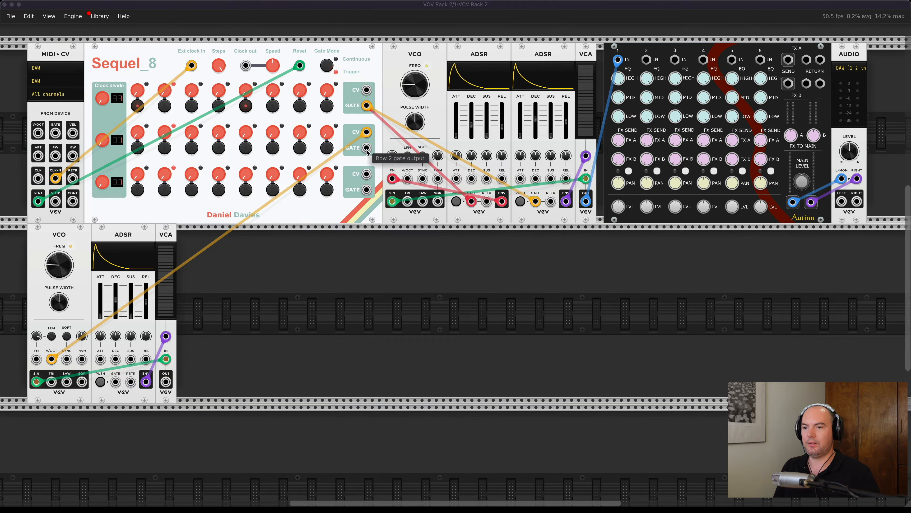
left_click_drag(366, 148, 116, 381)
Turn on the gates of all eight steps in Sequel_8's second row
left_click(137, 148)
left_click(164, 148)
left_click(191, 147)
left_click(218, 147)
left_click(246, 147)
left_click(273, 148)
left_click(299, 147)
left_click(327, 148)
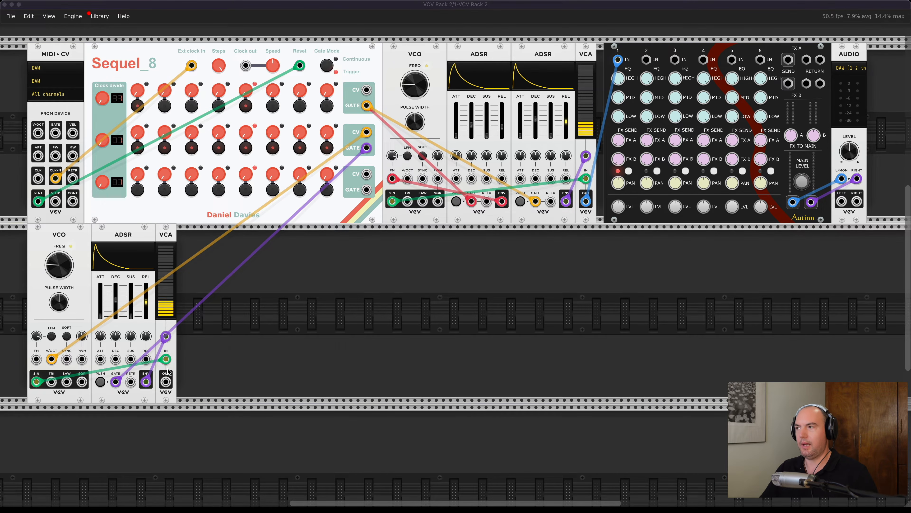
Patch the copied VCA's output into mixer channel 2 and shape the voice with a longer ADSR attack and a lower VCO frequency
left_click_drag(166, 382, 647, 59)
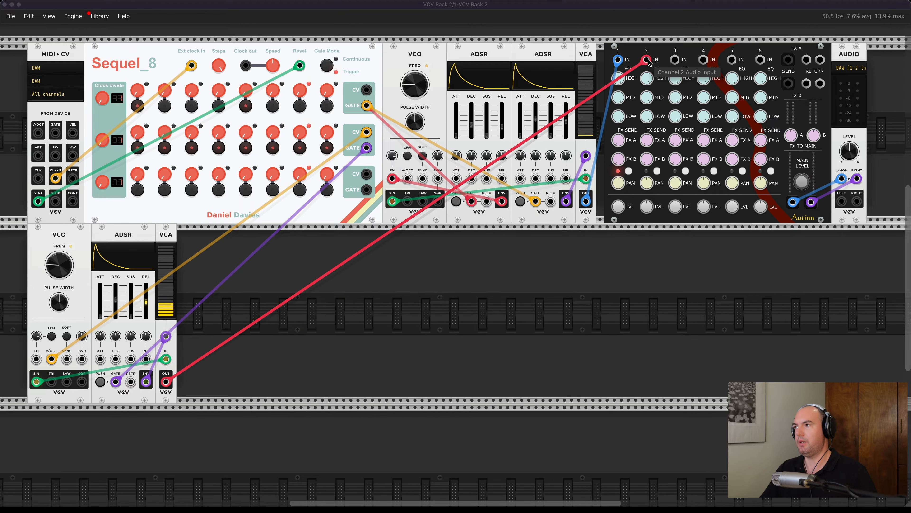
left_click_drag(59, 265, 66, 292)
left_click_drag(100, 316, 101, 309)
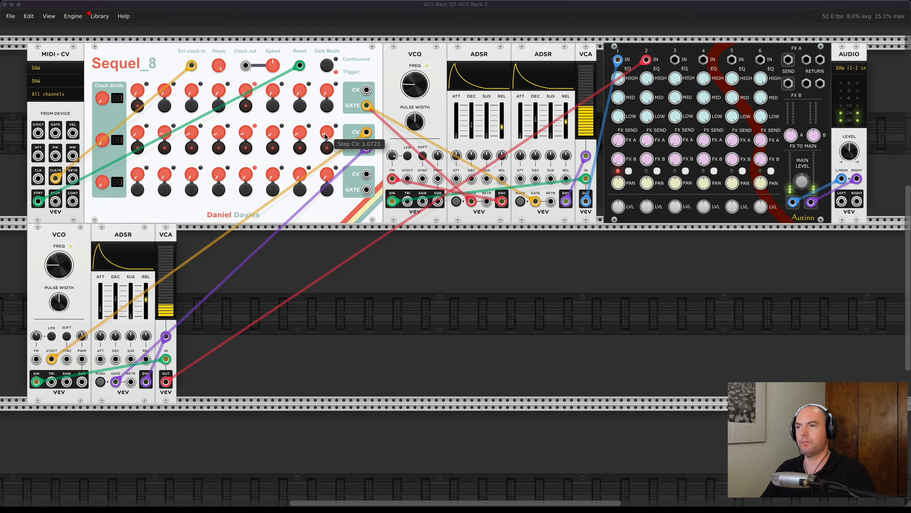
left_click_drag(62, 272, 61, 292)
Insert a QNT quantizer, found by searching for "quan", between Sequel_8's row 2 CV output and the copied VCO's V/OCT input, and unmute mixer channel 1
right_click(260, 296)
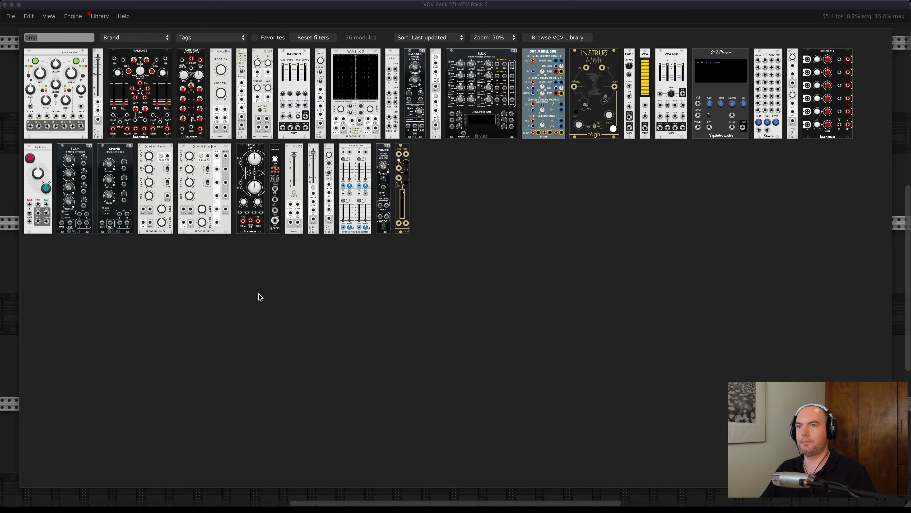
key("Escape")
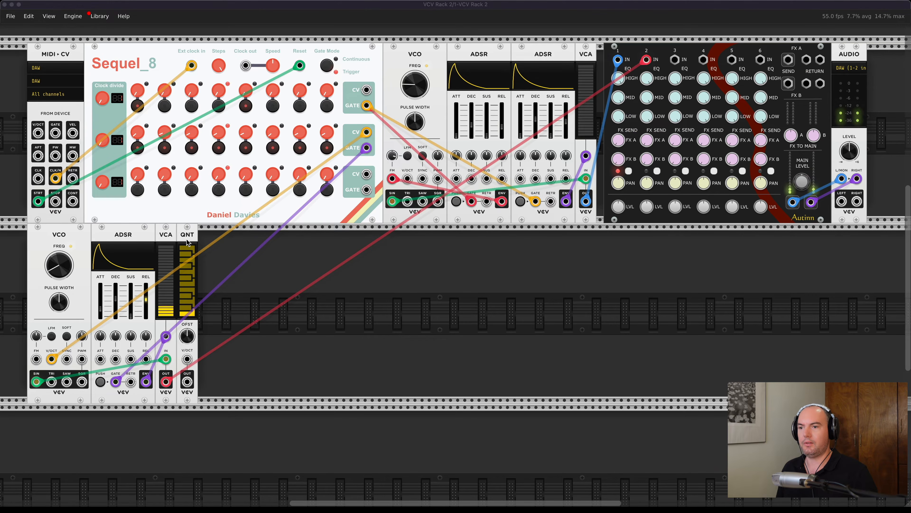
mouse_move(51, 359)
left_mouse_down()
mouse_move(45, 376)
mouse_move(119, 380)
mouse_move(187, 358)
mouse_move(102, 376)
mouse_move(51, 359)
left_mouse_up()
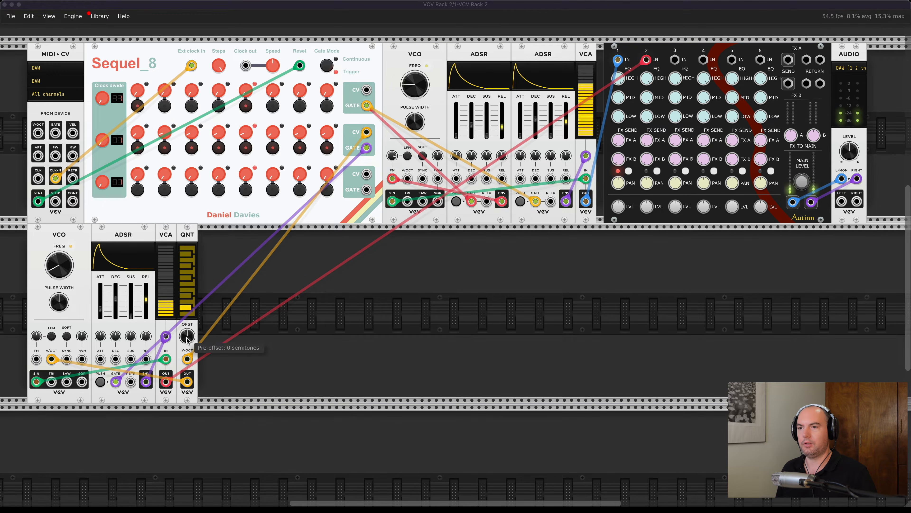
left_click(629, 171)
left_click(629, 172)
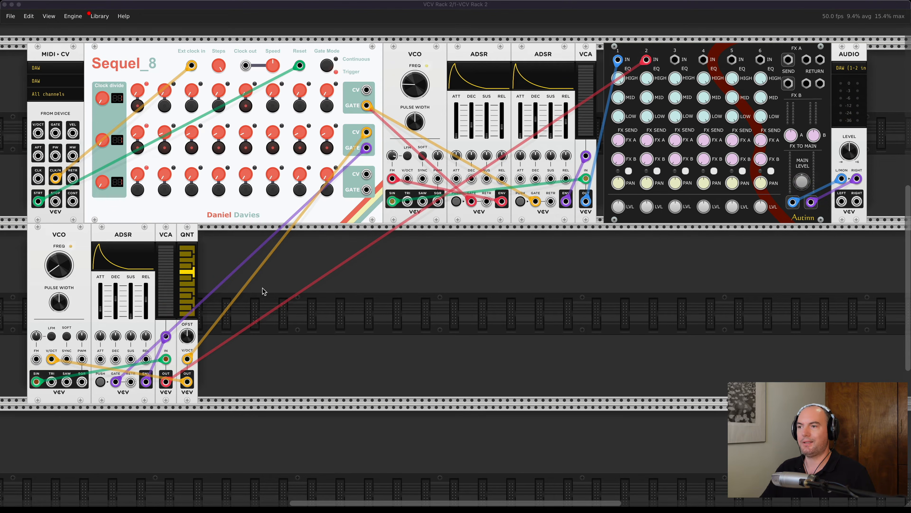
Add the macro oscillator 2 module, found by searching for "plaits", and place it directly after the QNT
right_click(290, 271)
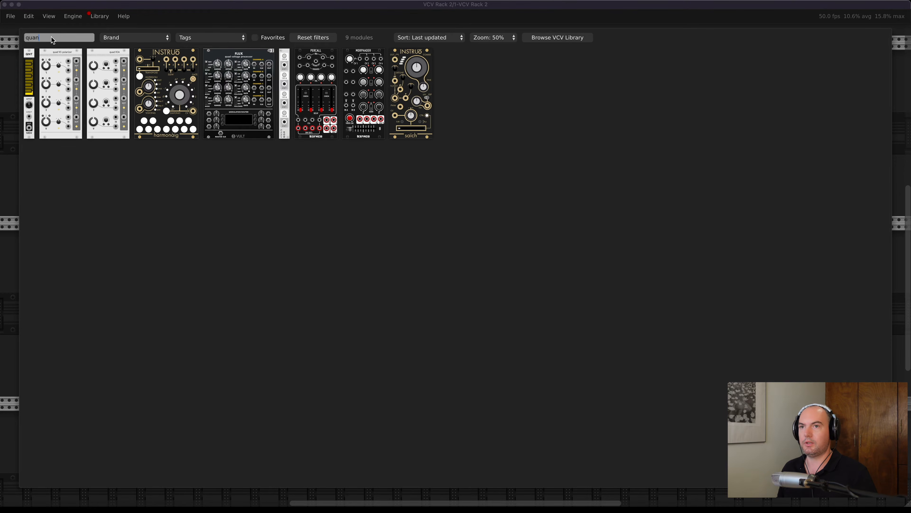
key("BackSpace")
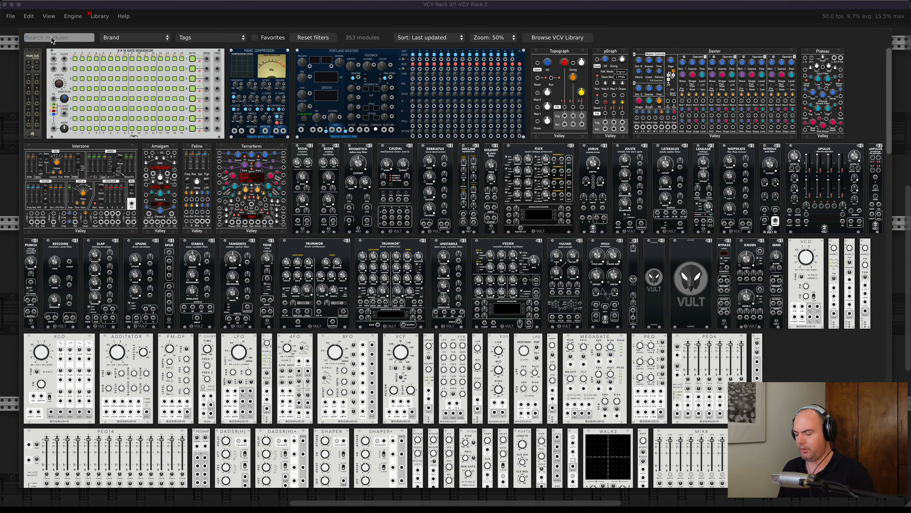
type("plaits")
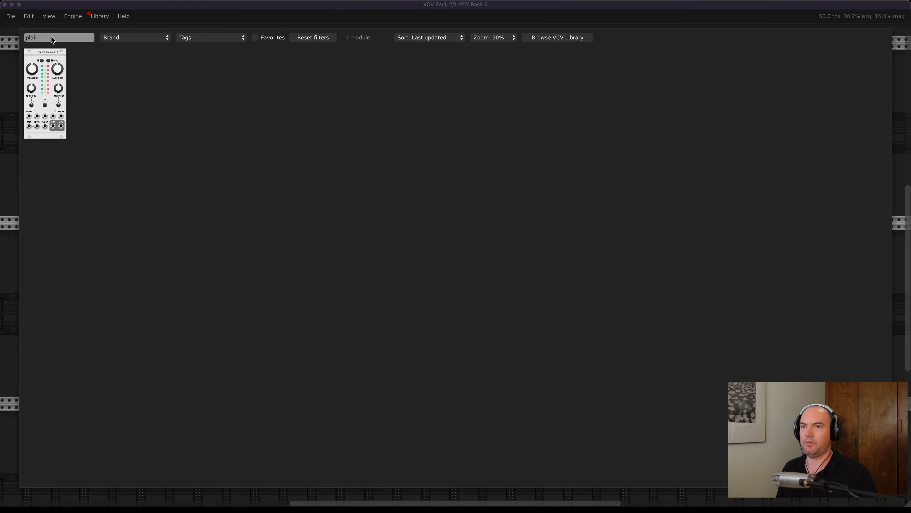
left_click(46, 75)
left_click_drag(278, 236, 229, 237)
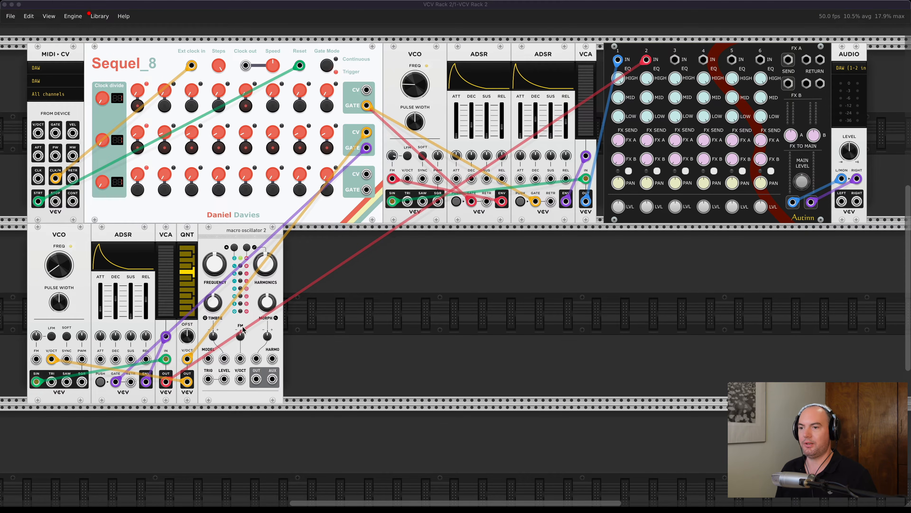
Patch Sequel_8's row 3 gate and CV outputs to macro oscillator 2's TRIG and V/OCT inputs, and its OUT into mixer channel 3
left_click_drag(208, 379, 240, 378)
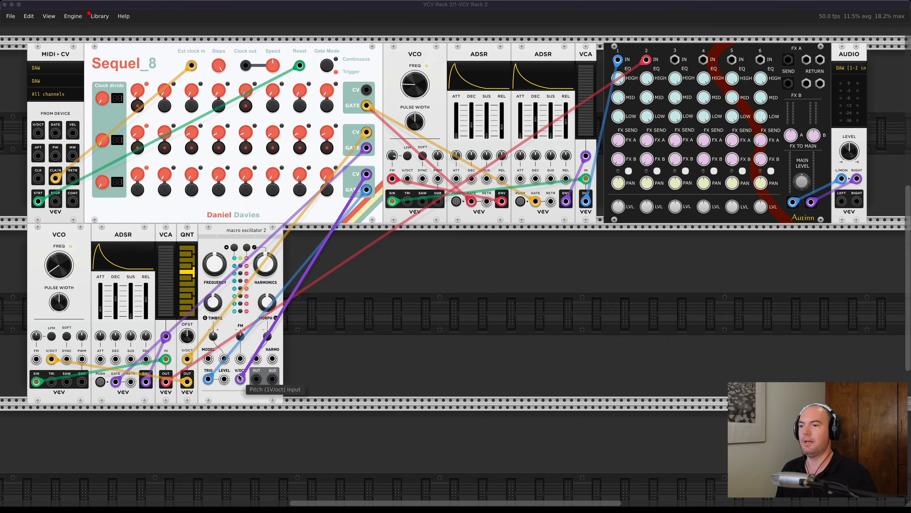
left_click_drag(256, 379, 675, 60)
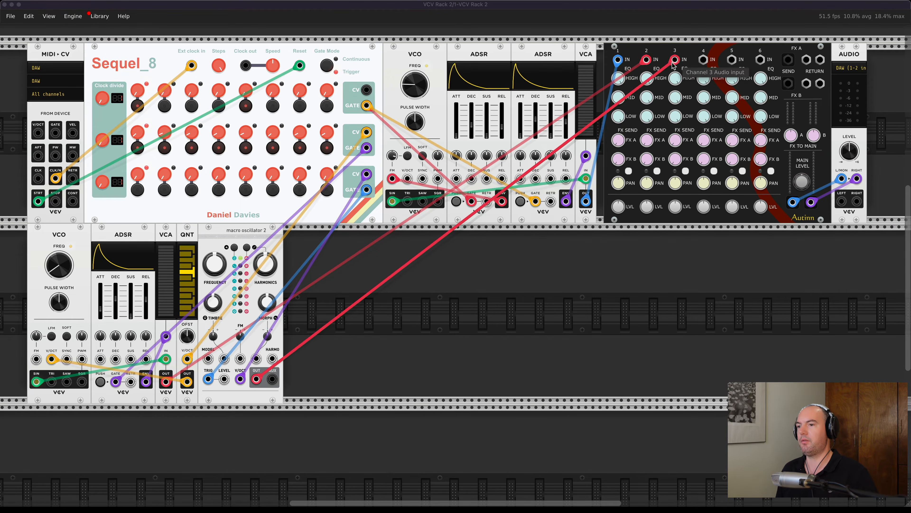
Turn on the gates of steps 4, 6 and 7 in Sequel_8's third row
left_click(219, 191)
left_click(273, 189)
left_click(300, 189)
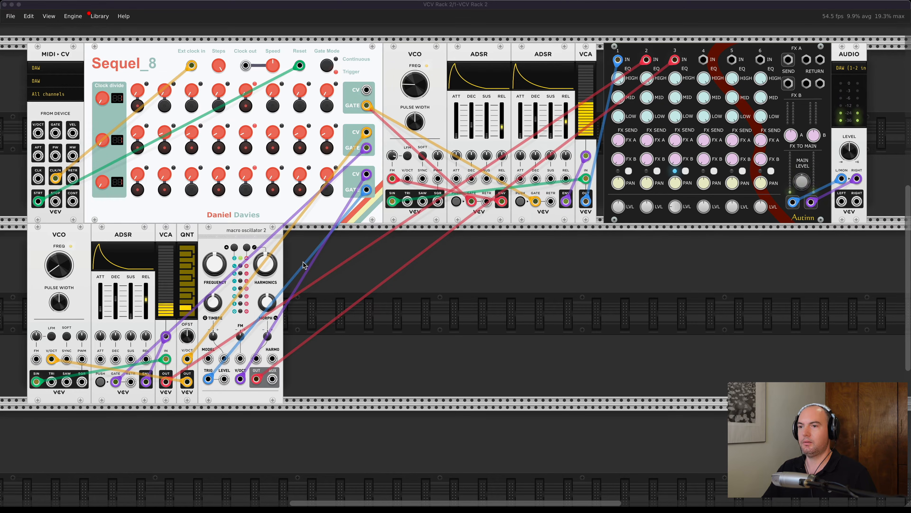
Switch macro oscillator 2 to another synthesis model and set its frequency to about -11.5 semitones and harmonics to about 49%
left_click(234, 248)
left_click(234, 248)
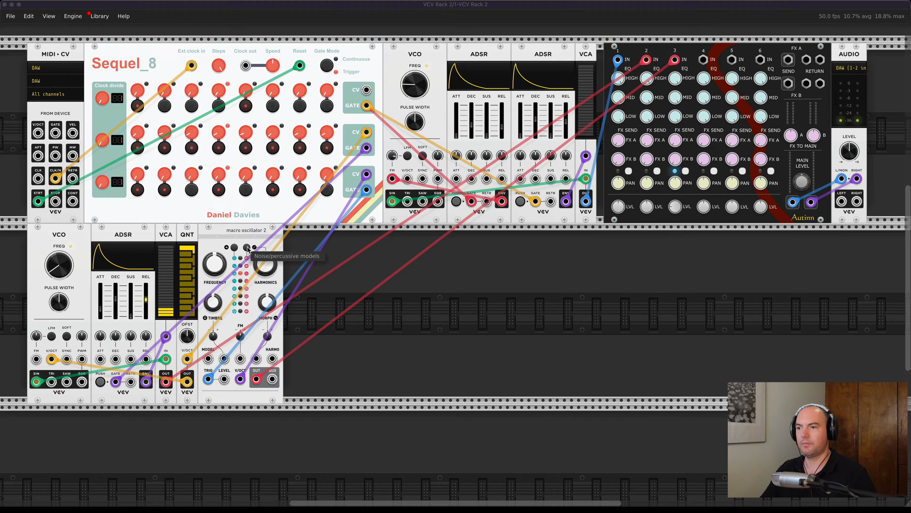
left_click_drag(212, 264, 213, 284)
right_click(212, 264)
left_click(212, 263)
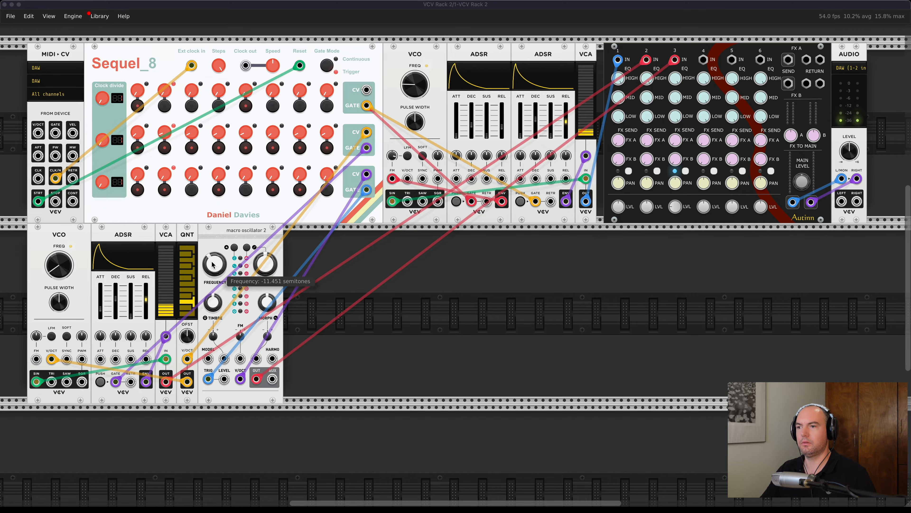
left_click_drag(266, 264, 265, 258)
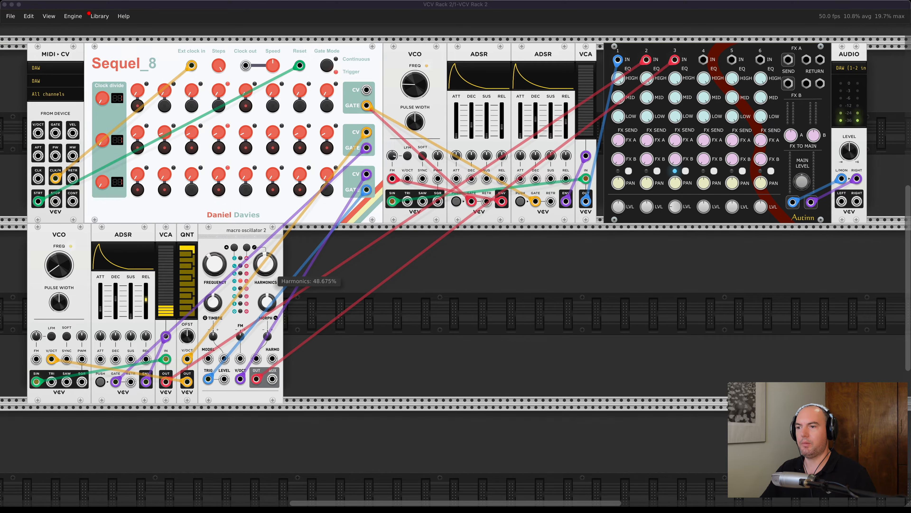
Randomize the CV knobs of Sequel_8's third row
left_click_drag(387, 470, 388, 416)
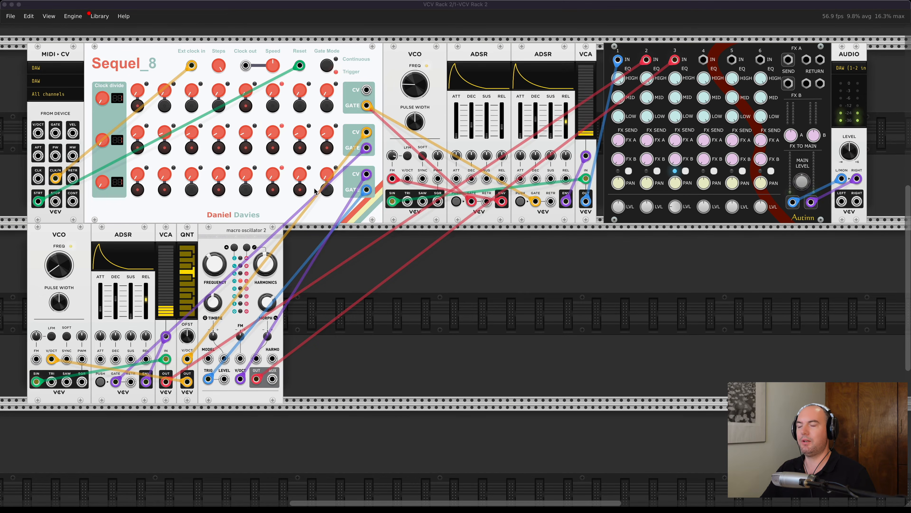
right_click(315, 179)
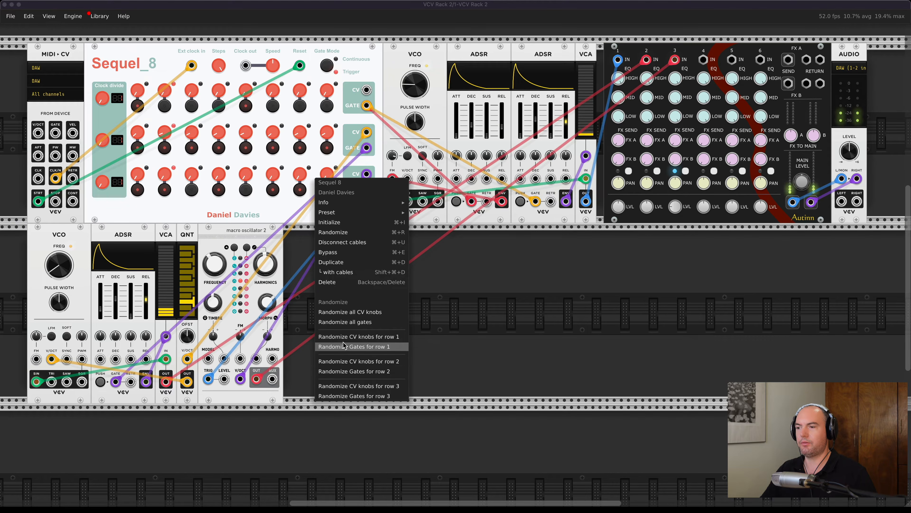
left_click(347, 387)
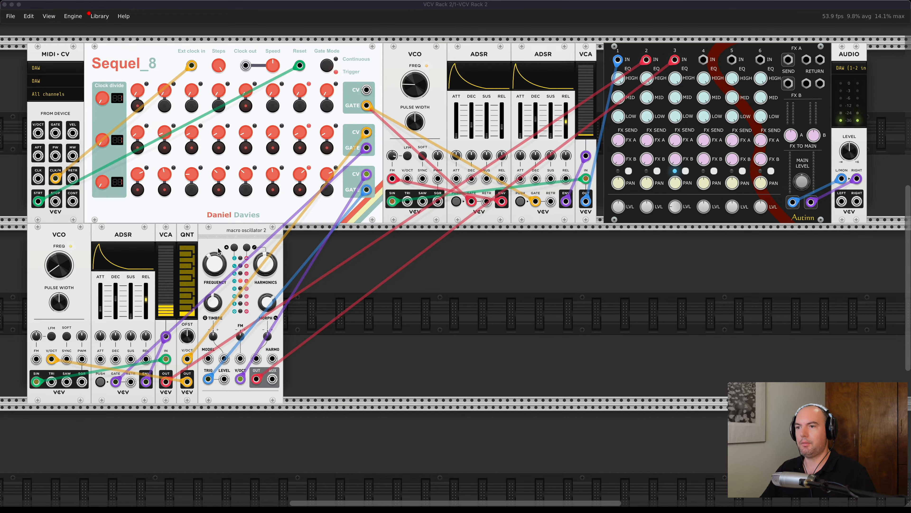
Duplicate the QNT quantizer and patch the copy between Sequel_8's row 3 CV output and macro oscillator 2's V/OCT input
key("super+d")
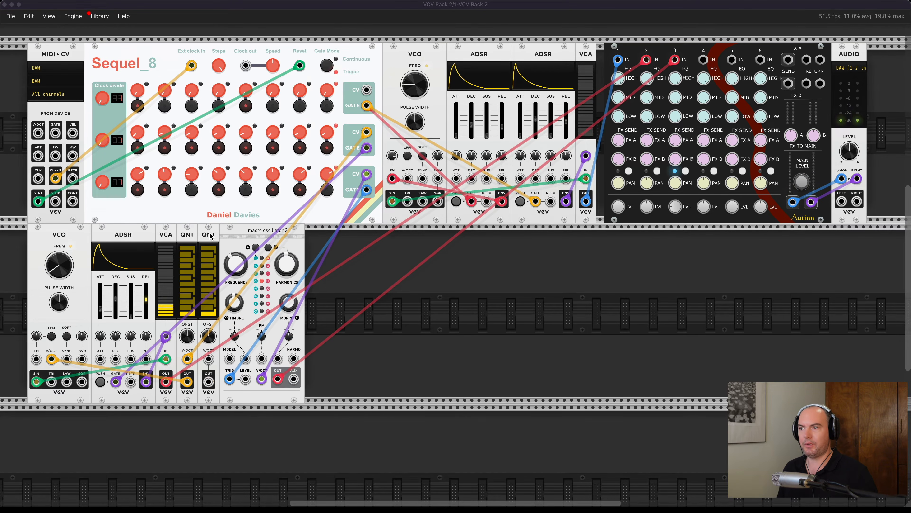
mouse_move(258, 379)
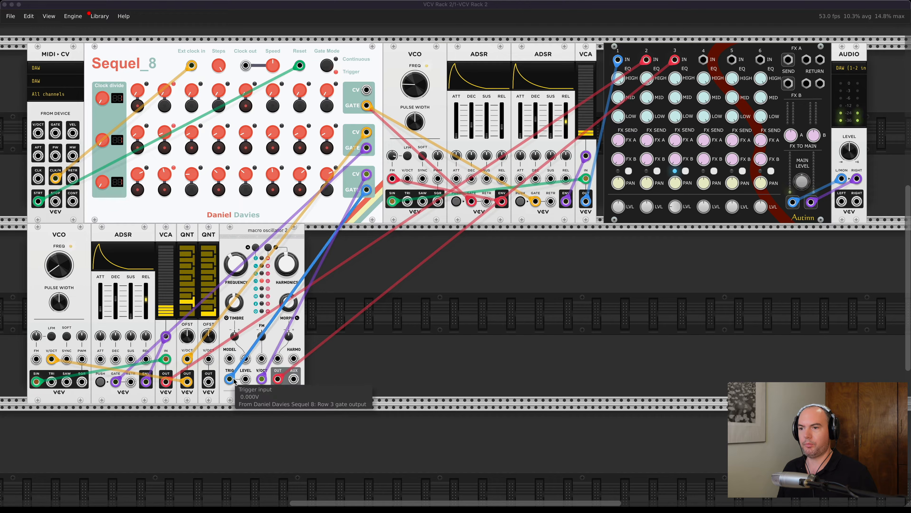
mouse_move(262, 379)
left_mouse_down()
mouse_move(209, 359)
mouse_move(262, 379)
left_mouse_up()
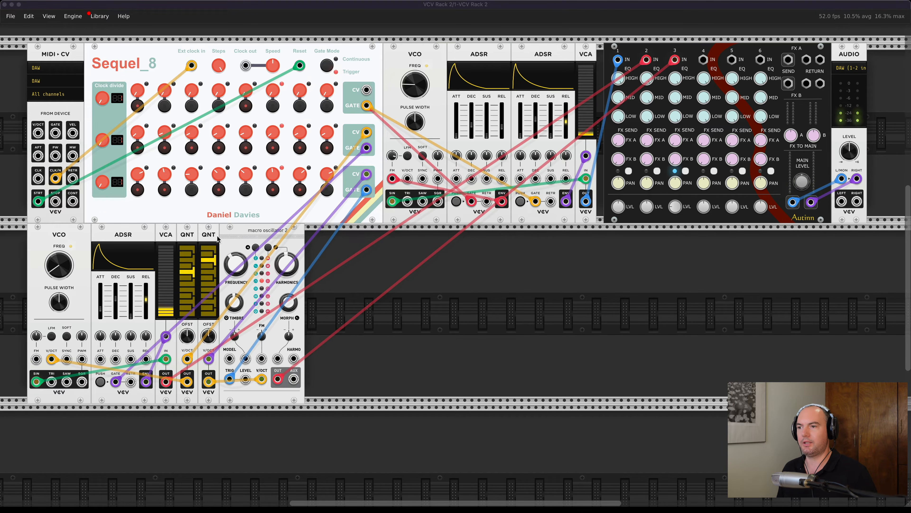
Add a Bogaudio OFFSET module between the two QNT quantizers and patch Sequel_8's row 3 CV through it into the second QNT
left_click_drag(336, 253, 235, 237)
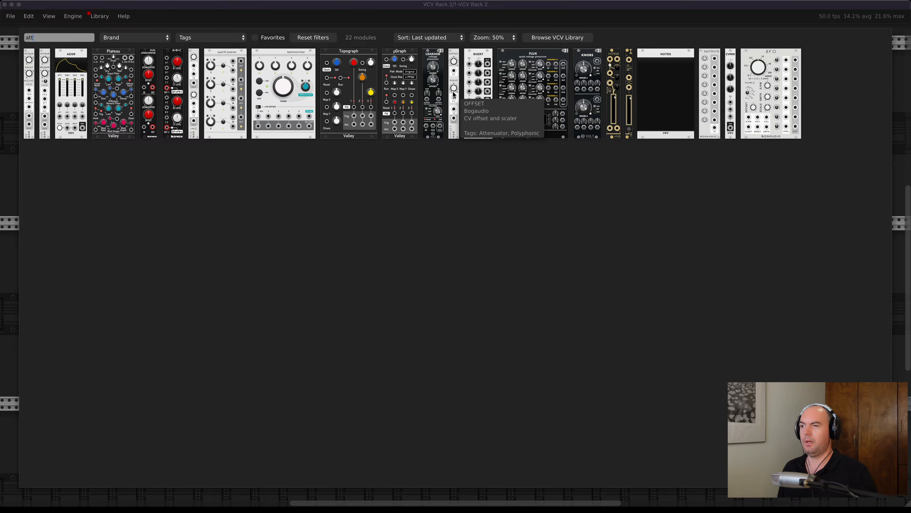
left_click(454, 94)
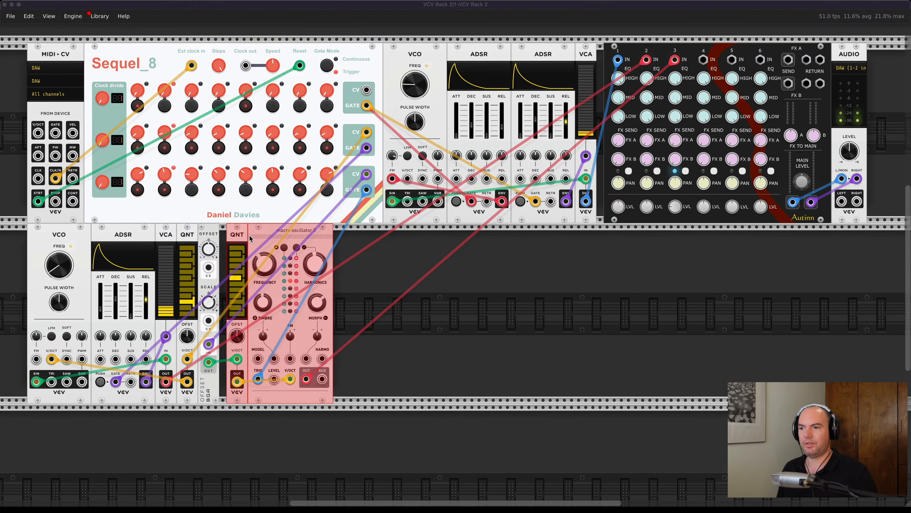
left_click_drag(250, 235, 246, 236)
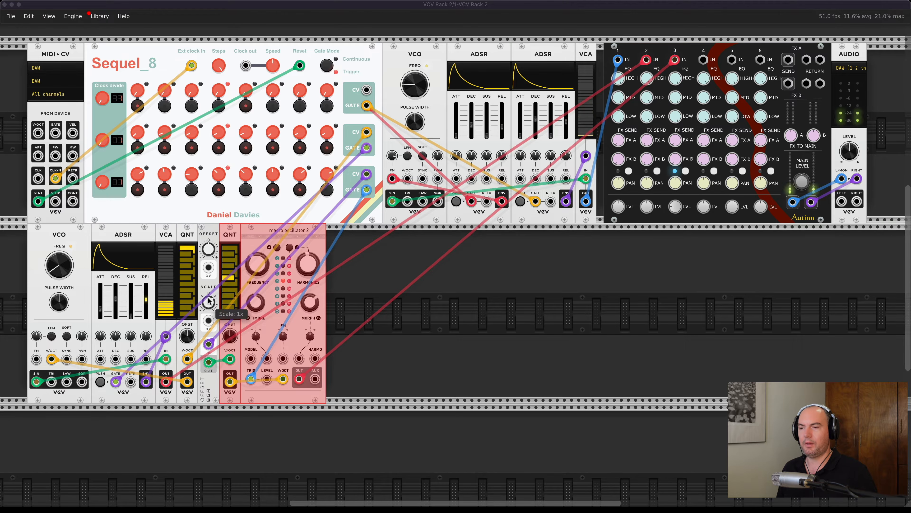
Turn the OFFSET module's scale down to about 0x and bring it partly back up
mouse_move(208, 303)
left_mouse_down()
mouse_move(209, 332)
mouse_move(208, 311)
left_mouse_up()
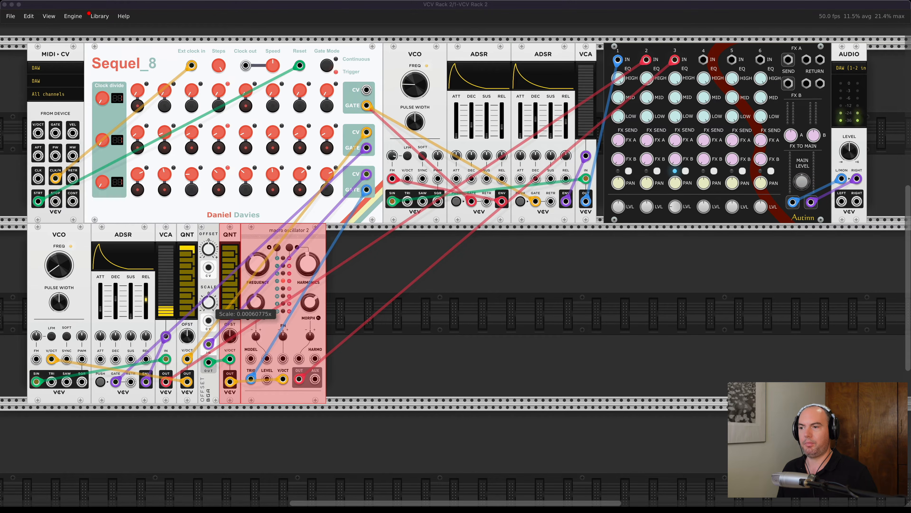
left_click(369, 286)
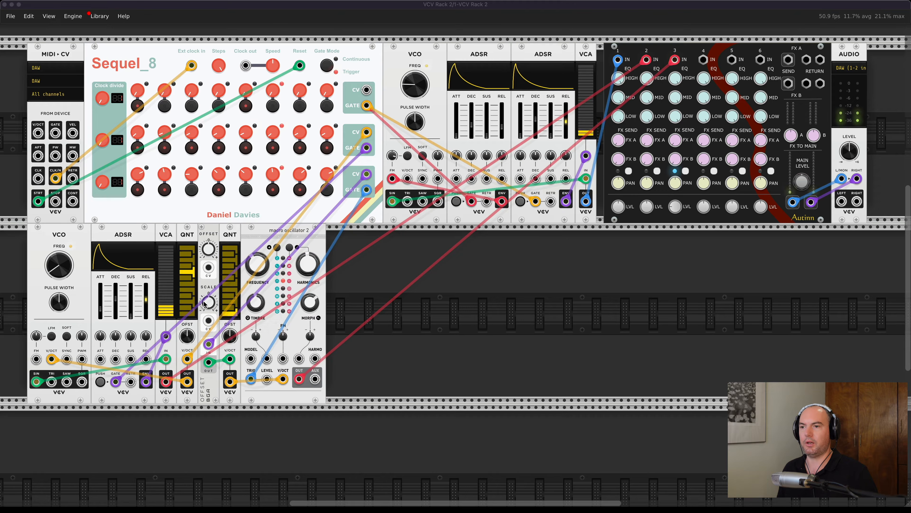
left_click_drag(208, 303, 208, 289)
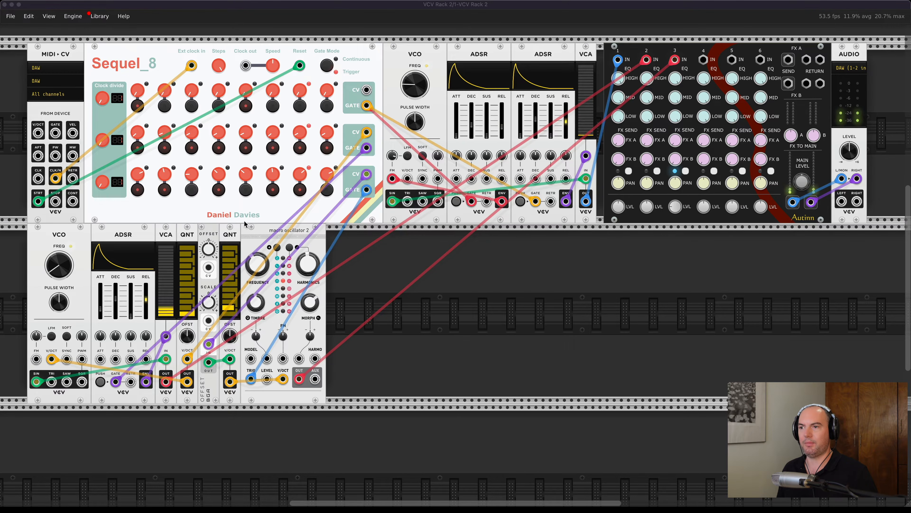
Randomize the CV knobs of Sequel_8's row 3 and toggle the channel 3 button on the mixer
right_click(258, 185)
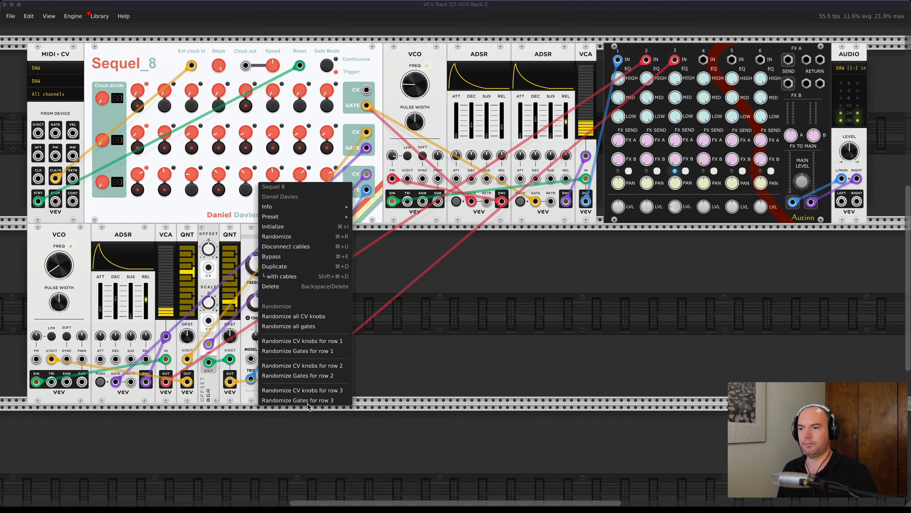
left_click(308, 390)
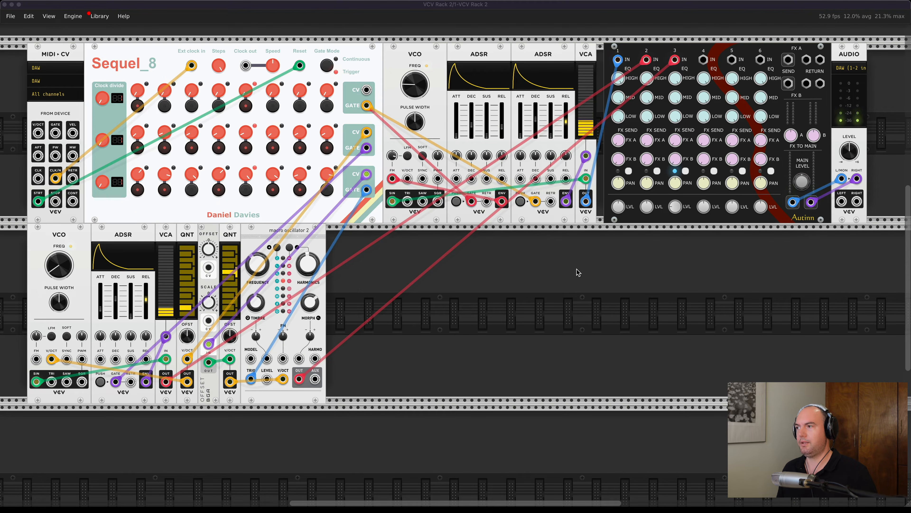
left_click(685, 171)
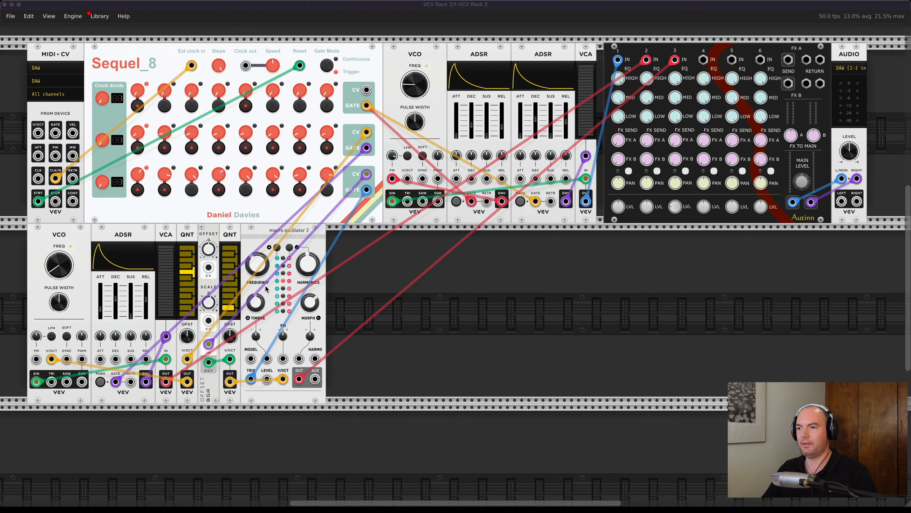
Adjust macro oscillator 2's morph and set its harmonics to about 49%
left_click_drag(309, 303, 309, 311)
left_click_drag(310, 267, 310, 267)
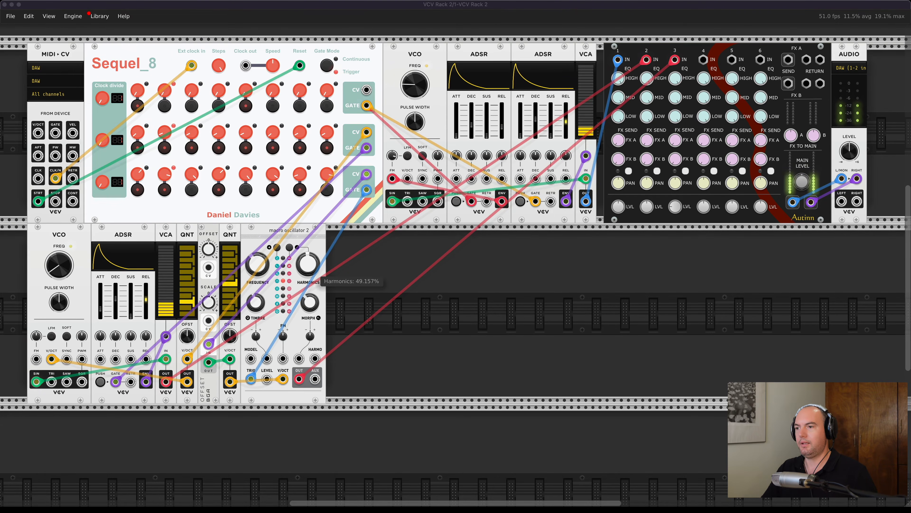
Add a VCV LFO module beside macro oscillator 2
right_click(358, 287)
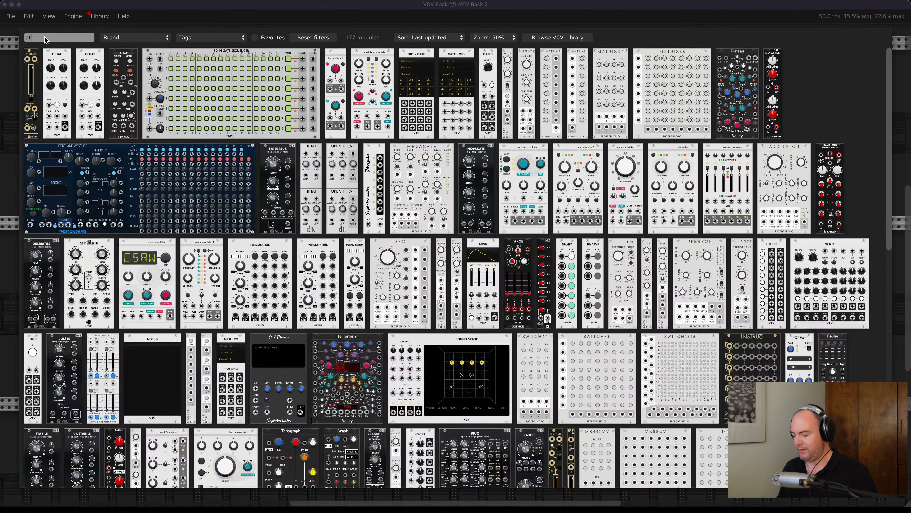
key("BackSpace")
type("lfo")
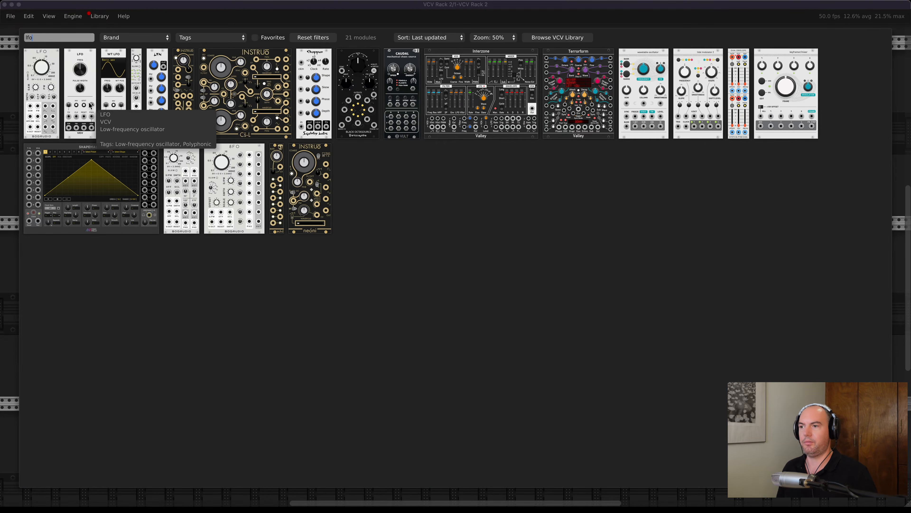
left_click(79, 89)
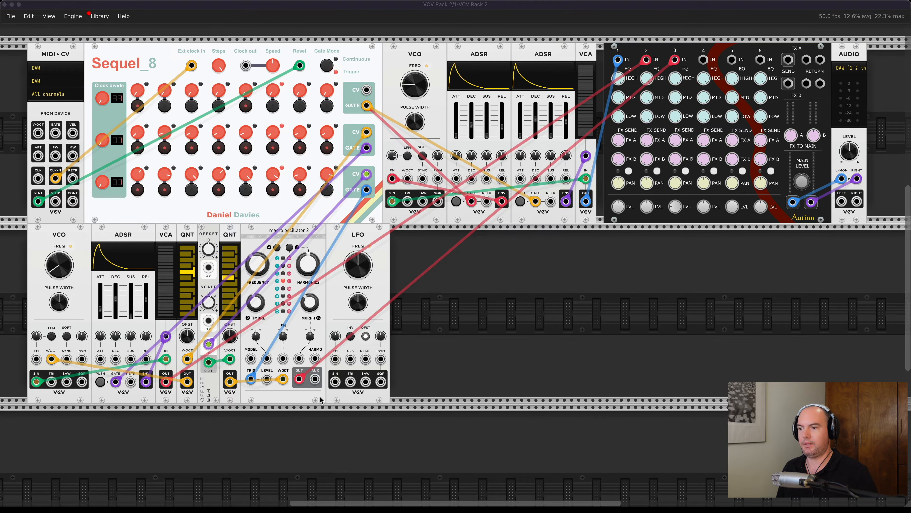
Patch the LFO's triangle output to macro oscillator 2's morph input and adjust the Morph CV amount
left_click_drag(350, 382, 298, 359)
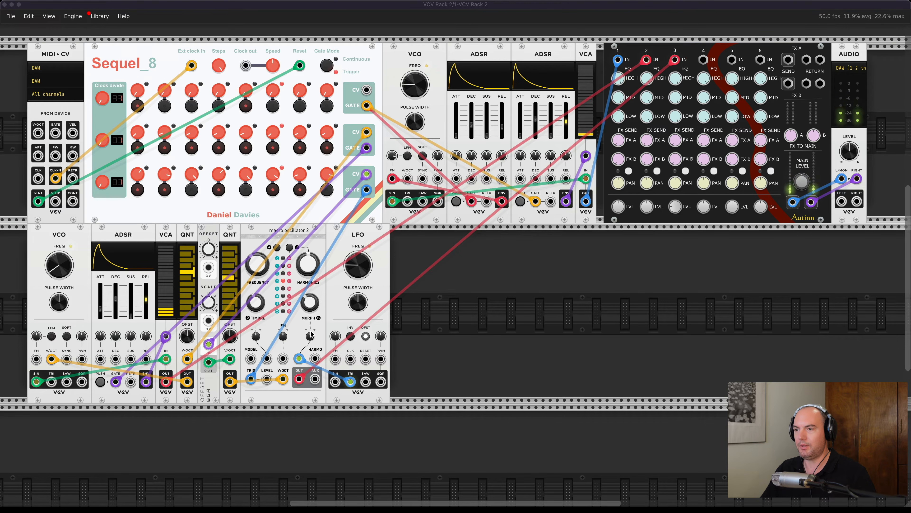
left_click_drag(311, 335, 311, 310)
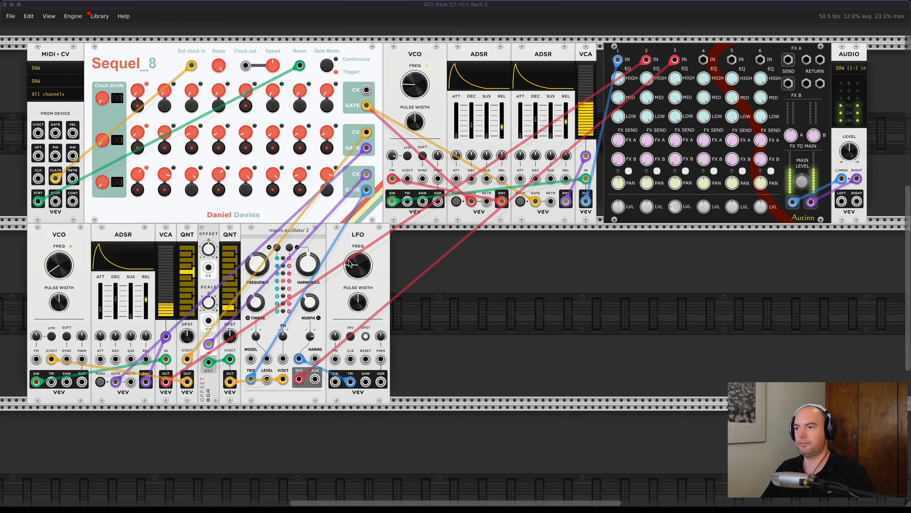
left_click_drag(310, 336, 310, 336)
Duplicate the LFO and modulate macro oscillator 2's timbre with the copy's triangle output, at a Timbre CV of about 0.14
key("super+d")
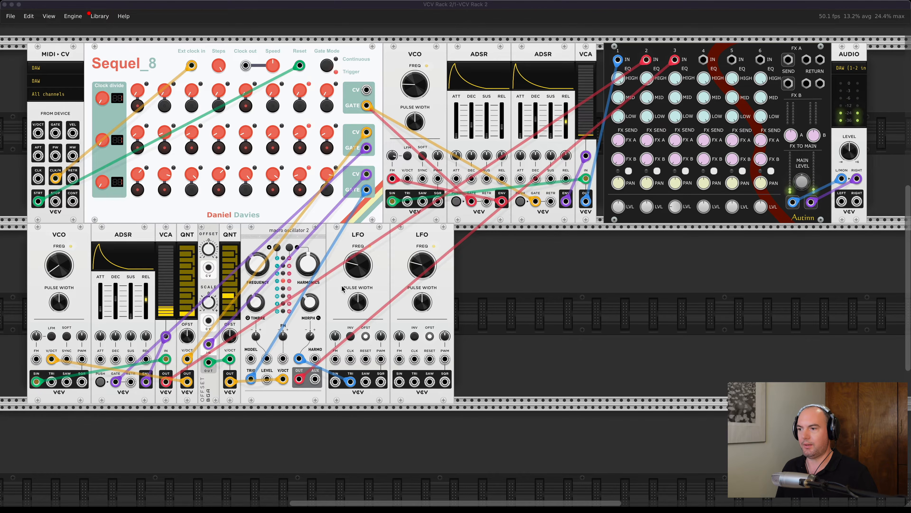
left_click_drag(415, 383, 283, 358)
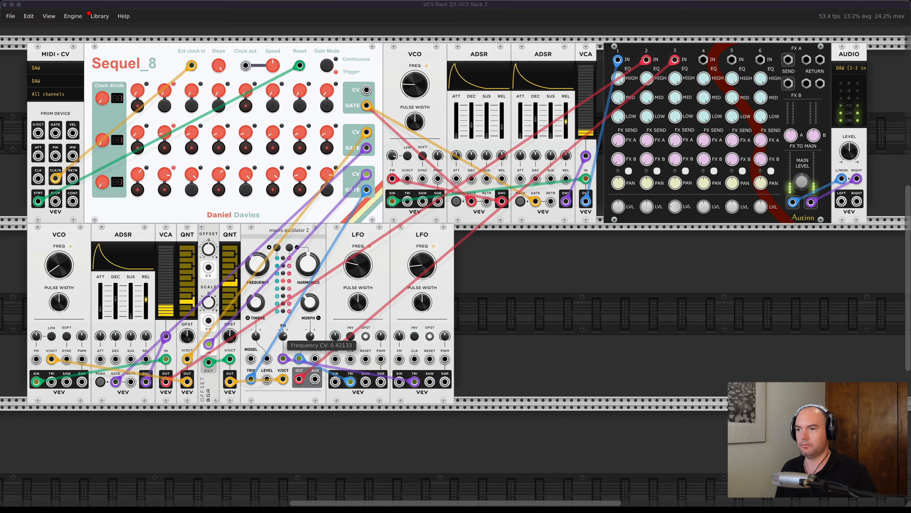
left_click_drag(283, 359, 267, 360)
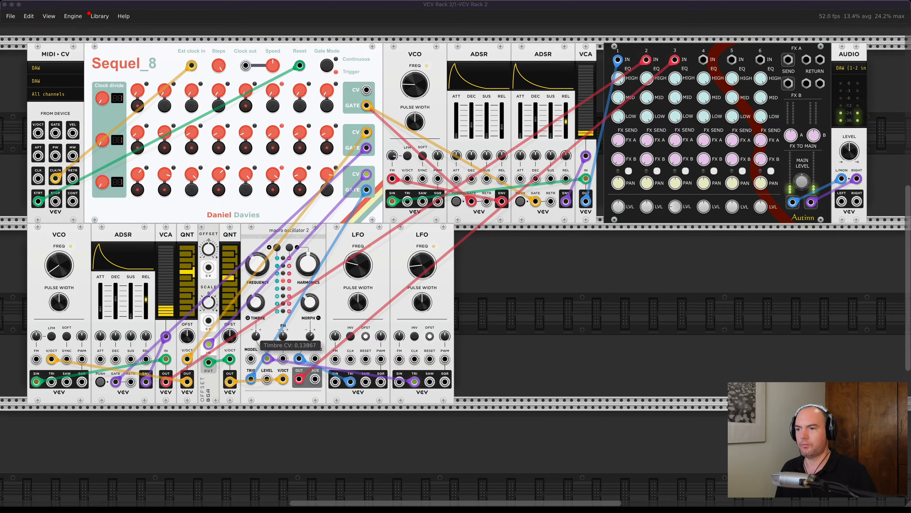
left_click_drag(425, 269, 425, 266)
key("space")
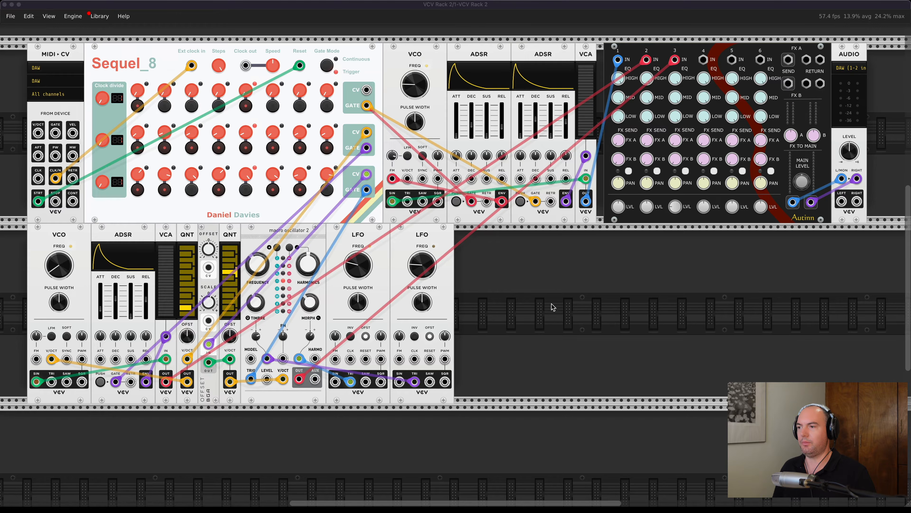
Add an MSM Dual Delay module and place it below the mixer
right_click(557, 281)
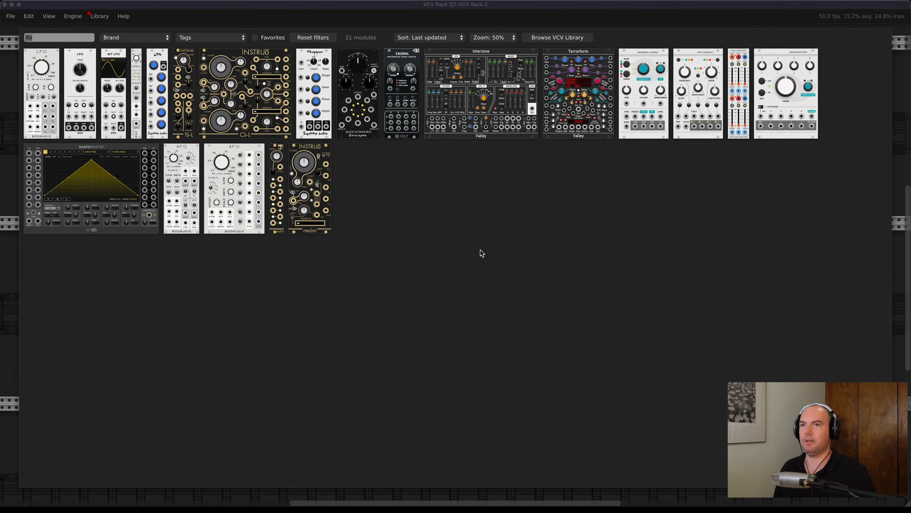
type("del")
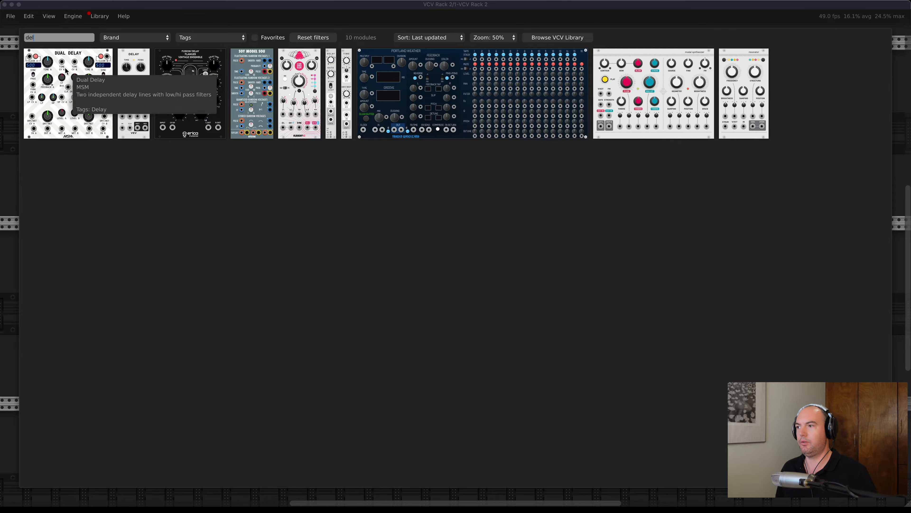
left_click(66, 71)
left_click_drag(562, 237, 783, 238)
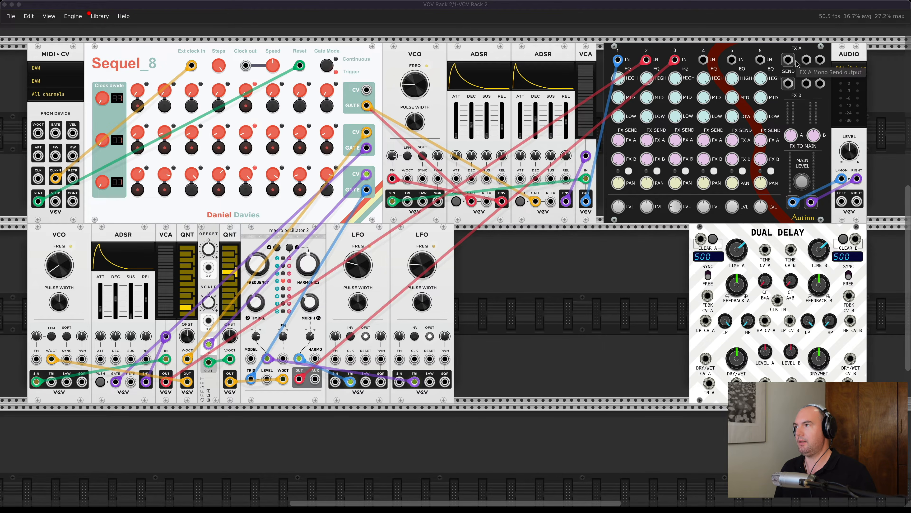
Patch the mixer's FX A send to both Dual Delay inputs and the delay's two outputs to the FX A returns
left_click_drag(789, 59, 713, 386)
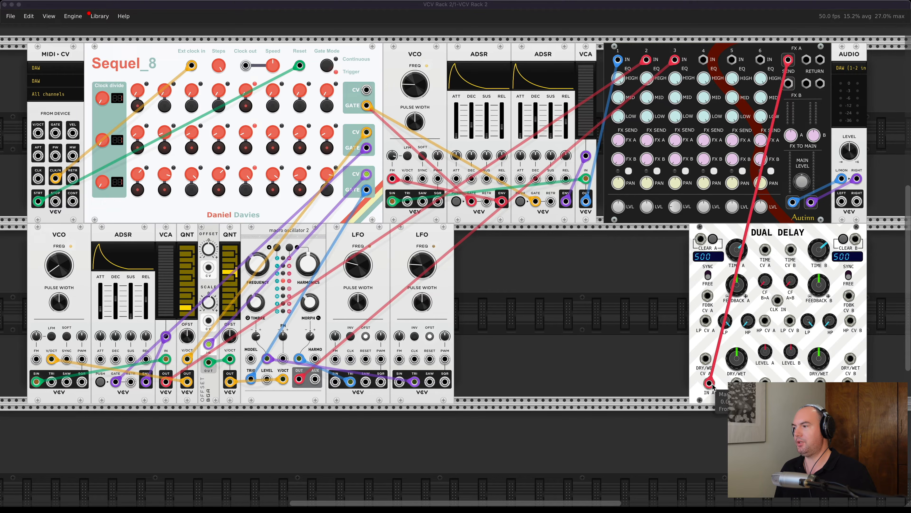
left_click_drag(849, 382, 789, 60)
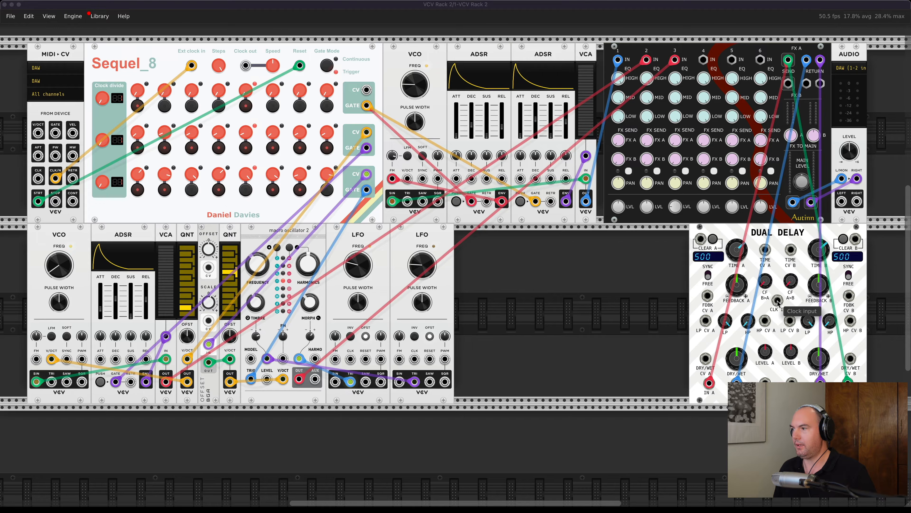
Clock the Dual Delay from Sequel_8's row 1 gate with times 1/8 and 1/8D, and raise mixer channel 3's FX A send
left_click_drag(778, 303, 367, 105)
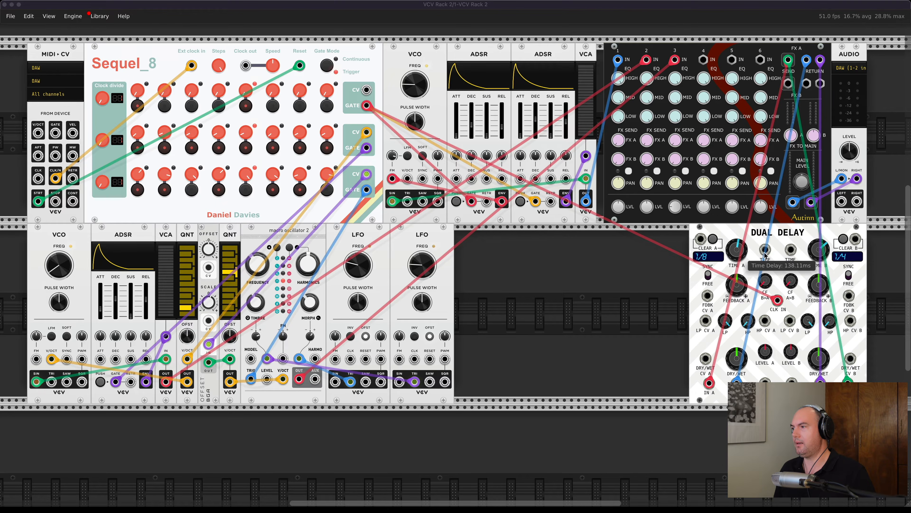
left_click_drag(821, 252, 821, 280)
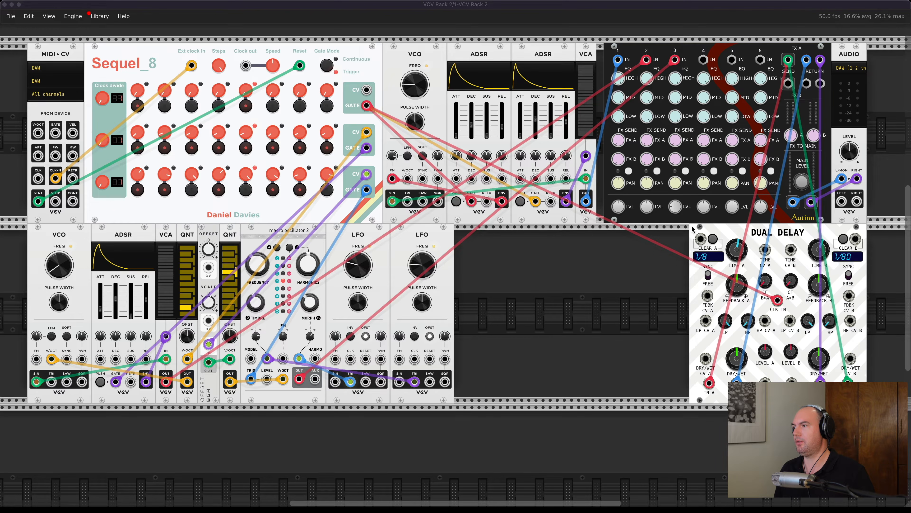
left_click_drag(675, 140, 675, 122)
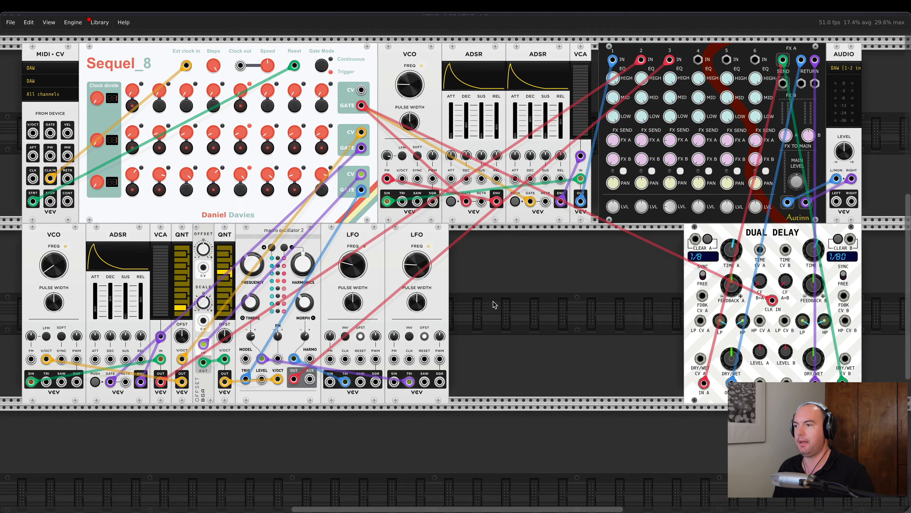
Add a second macro oscillator 2 beside the two LFOs
right_click(501, 296)
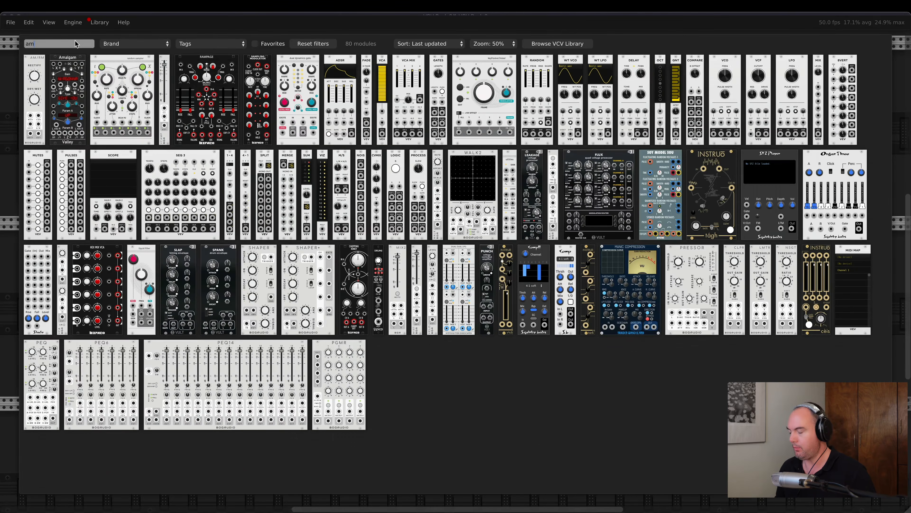
key("BackSpace")
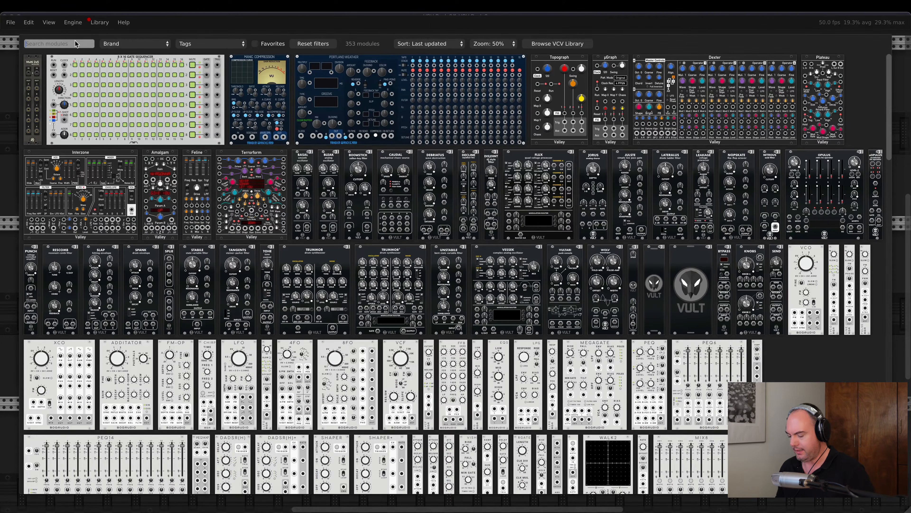
type("plai")
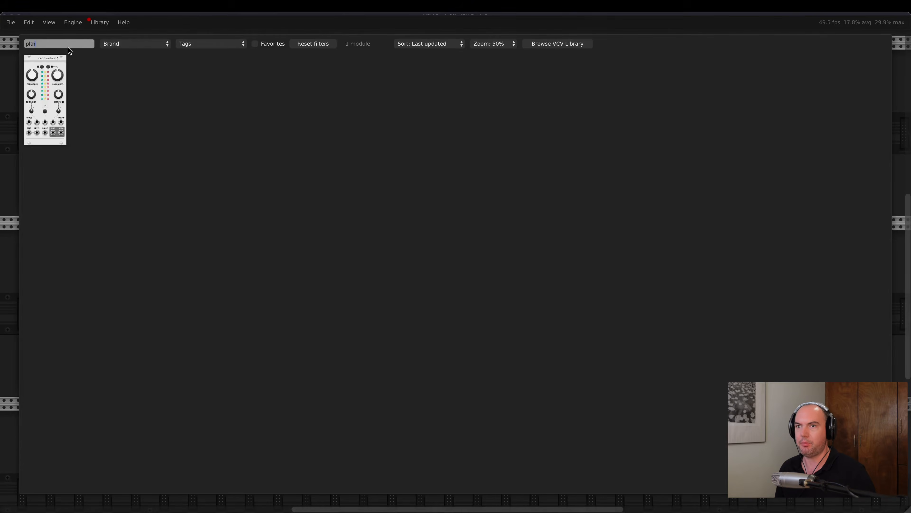
left_click(43, 81)
left_click_drag(501, 233, 493, 234)
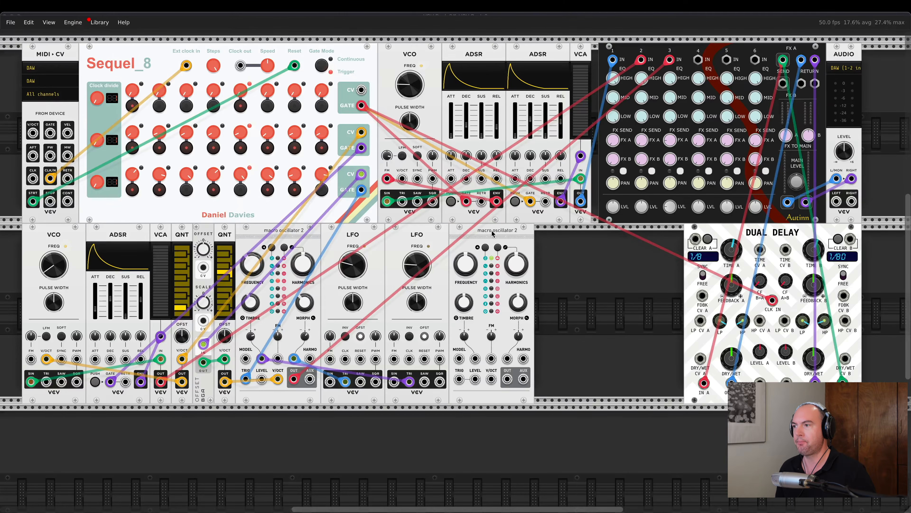
Add a texture synthesizer and route the new macro oscillator 2's output through its left input and output into mixer channel 4
right_click(587, 276)
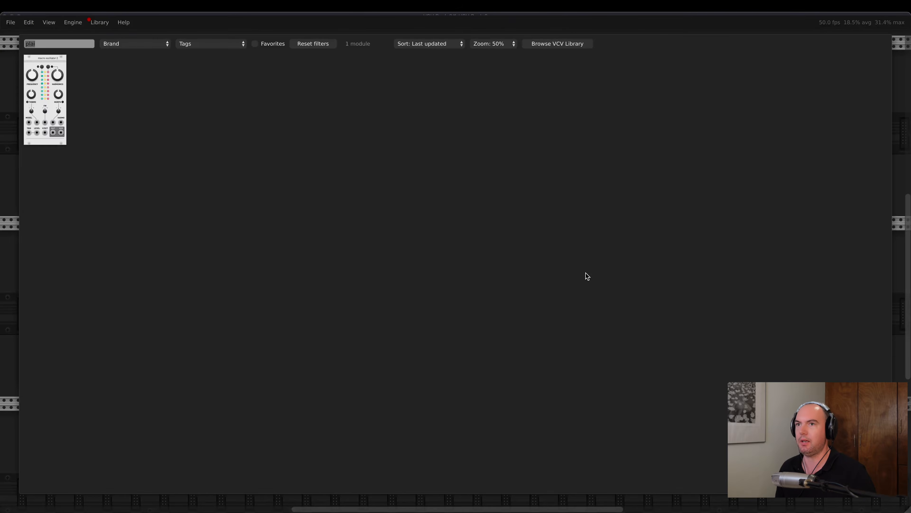
type("clou")
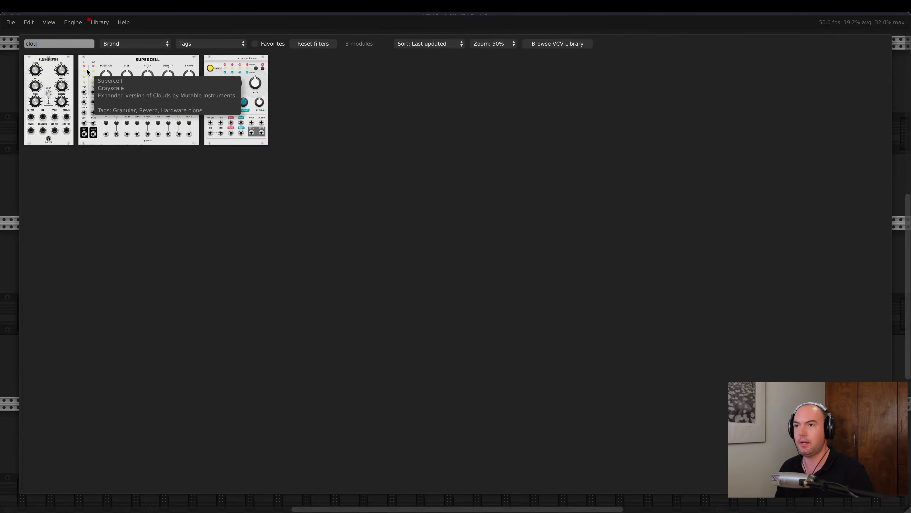
left_click(240, 71)
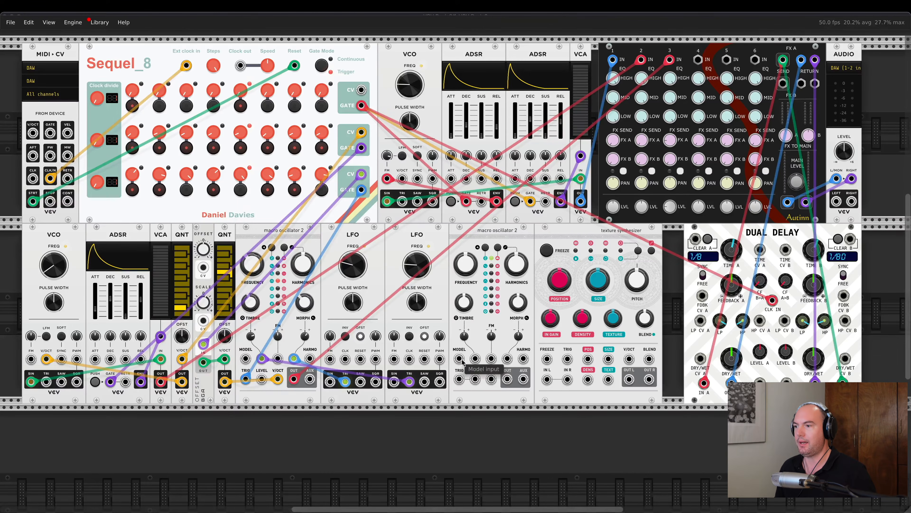
left_click_drag(507, 378, 547, 379)
left_click_drag(630, 379, 699, 61)
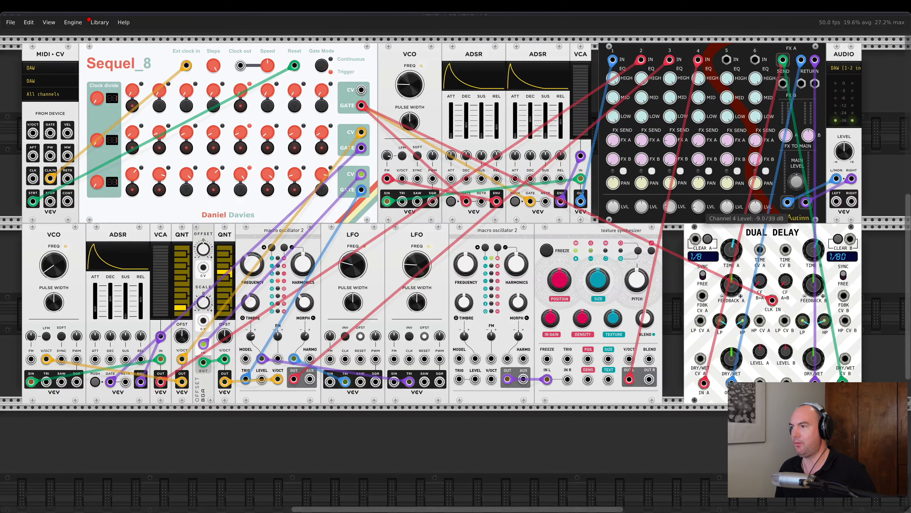
Choose a model for the second macro oscillator 2 and adjust its timbre and morph
left_click(498, 248)
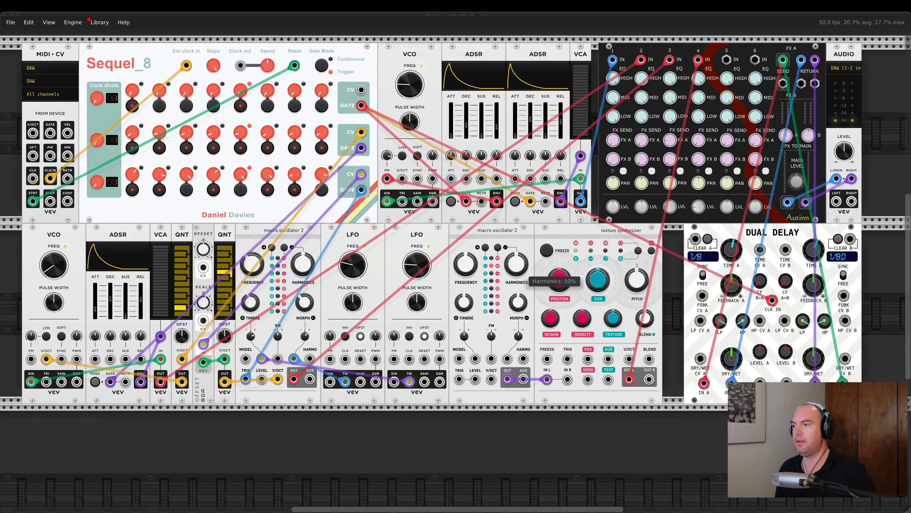
left_click_drag(463, 304, 463, 304)
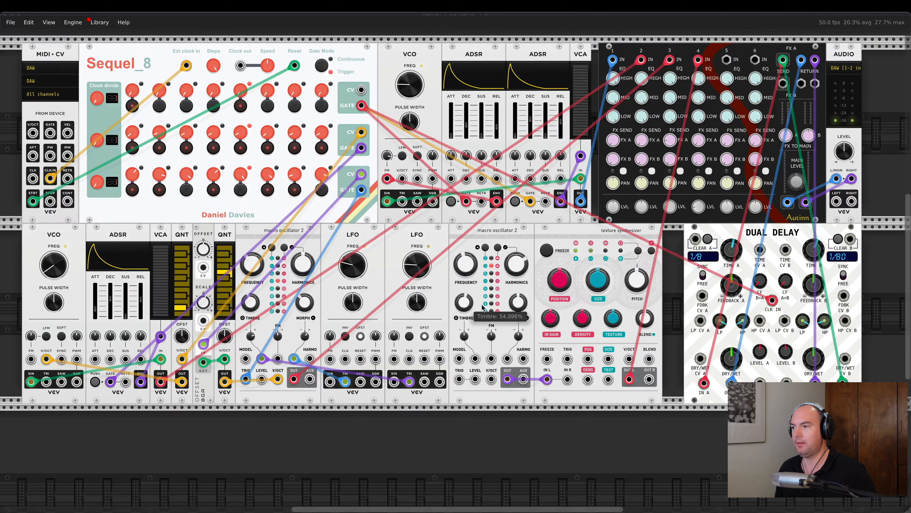
left_click_drag(519, 304, 519, 307)
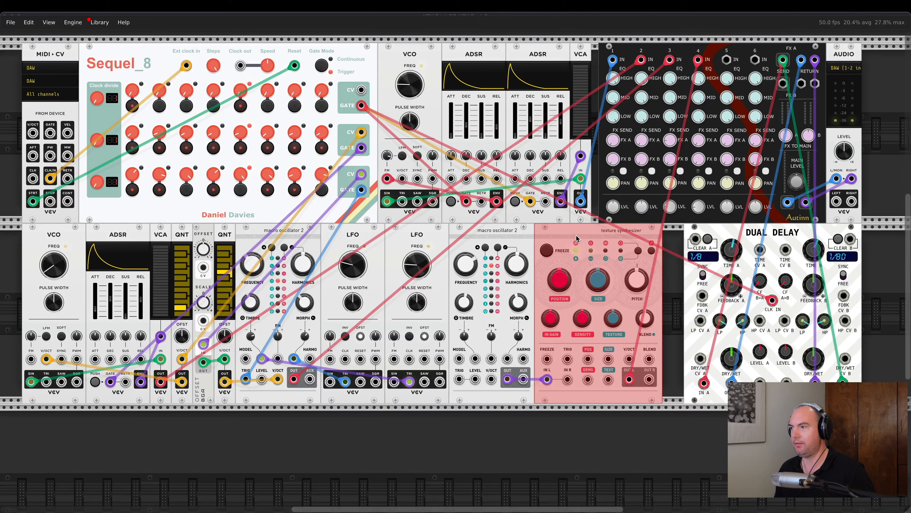
left_click(663, 327)
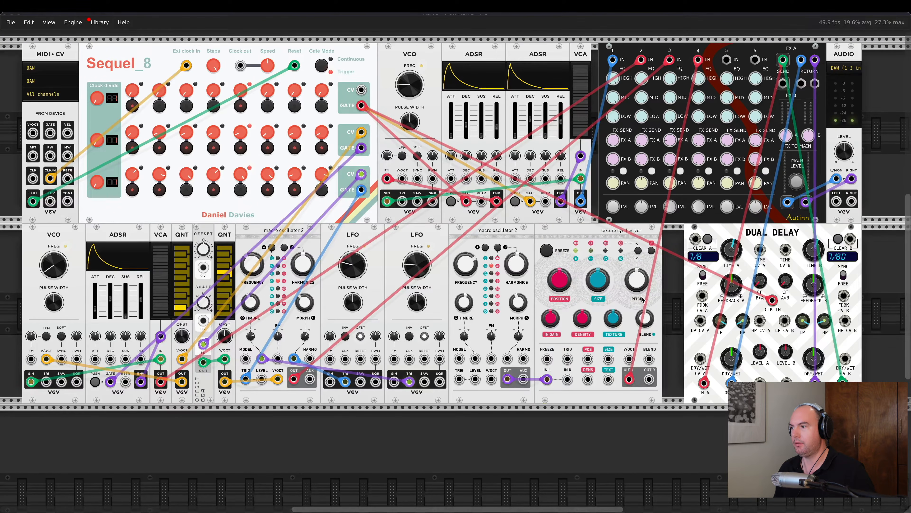
Set the texture synthesizer's dry/wet to 1, raise its feedback and reverb blend amounts, and adjust its density and size
mouse_move(644, 318)
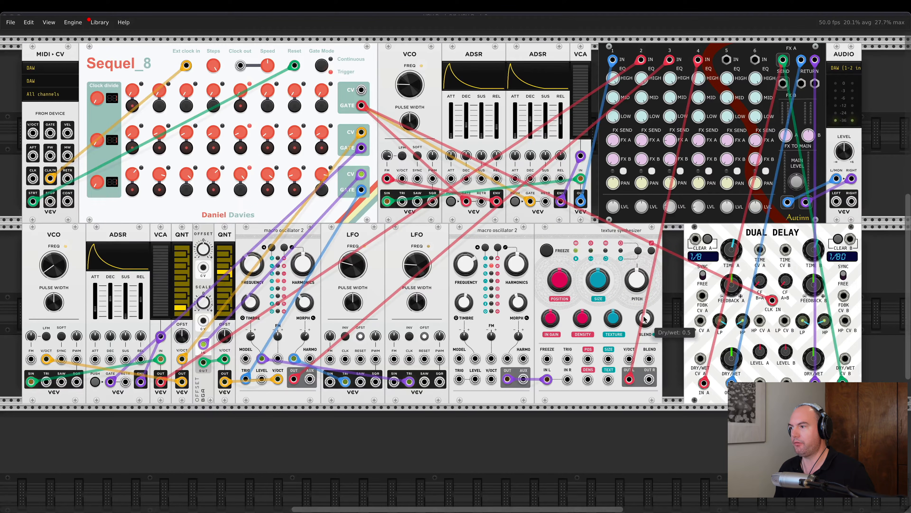
left_click_drag(645, 319, 644, 316)
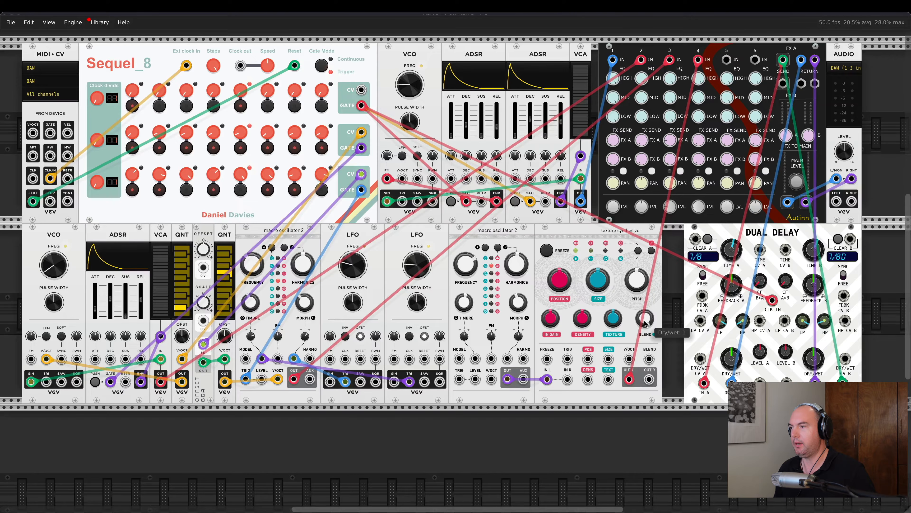
left_click(639, 251)
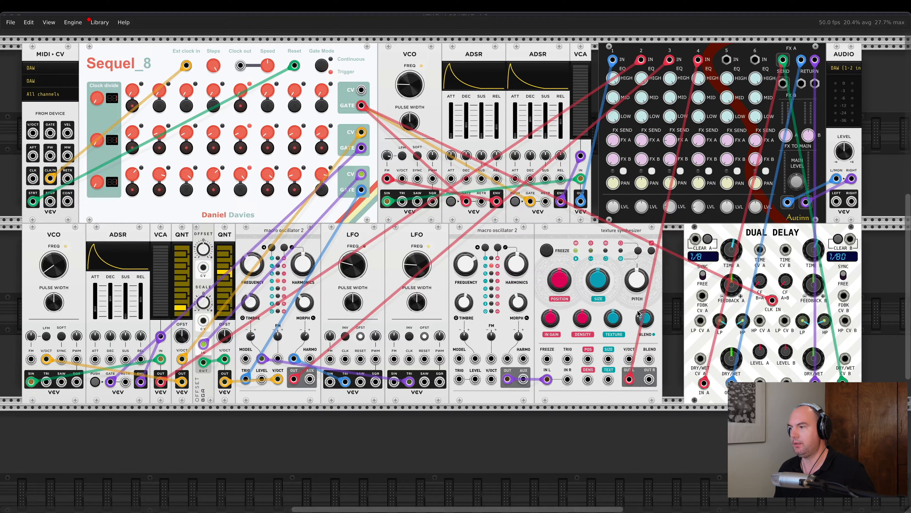
left_click_drag(581, 325, 581, 320)
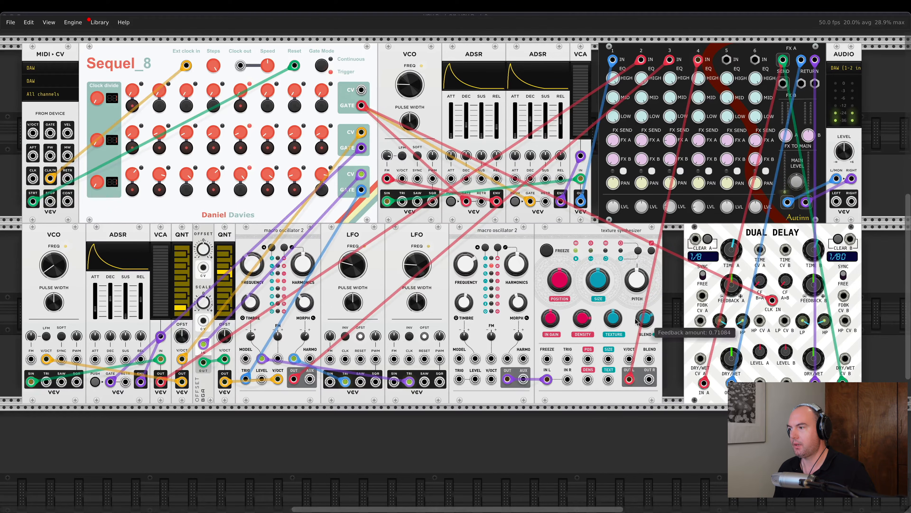
left_click_drag(643, 321, 643, 313)
left_click_drag(581, 321, 581, 323)
left_click_drag(598, 280, 598, 276)
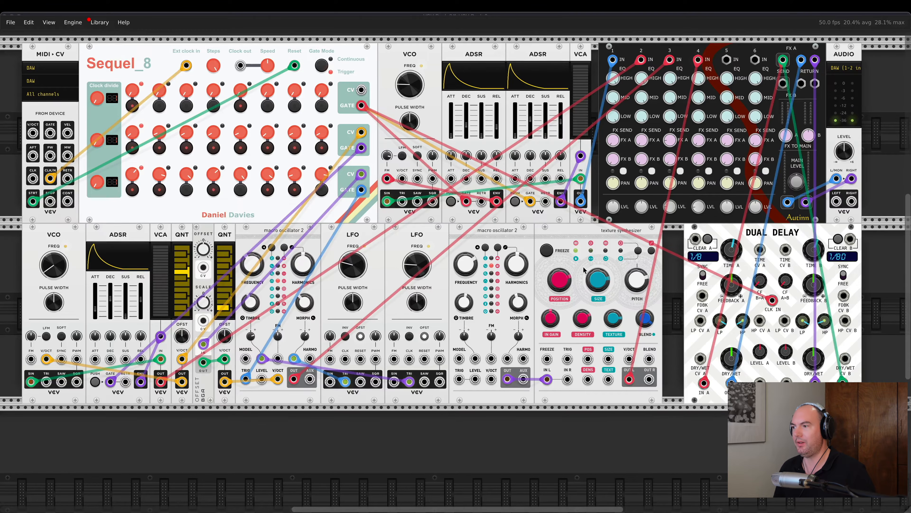
Search the module library for a compressor and add Manic Compression below the texture synthesizer
right_click(525, 456)
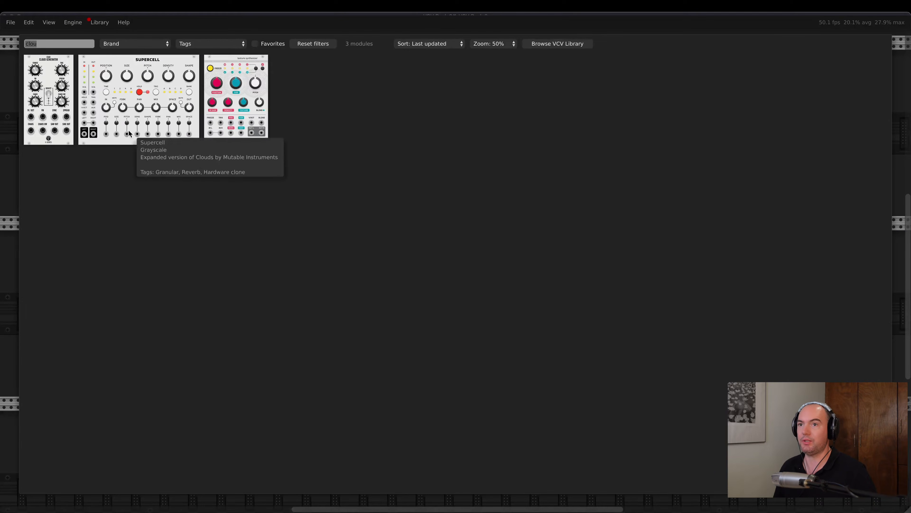
double_click(68, 42)
key("BackSpace")
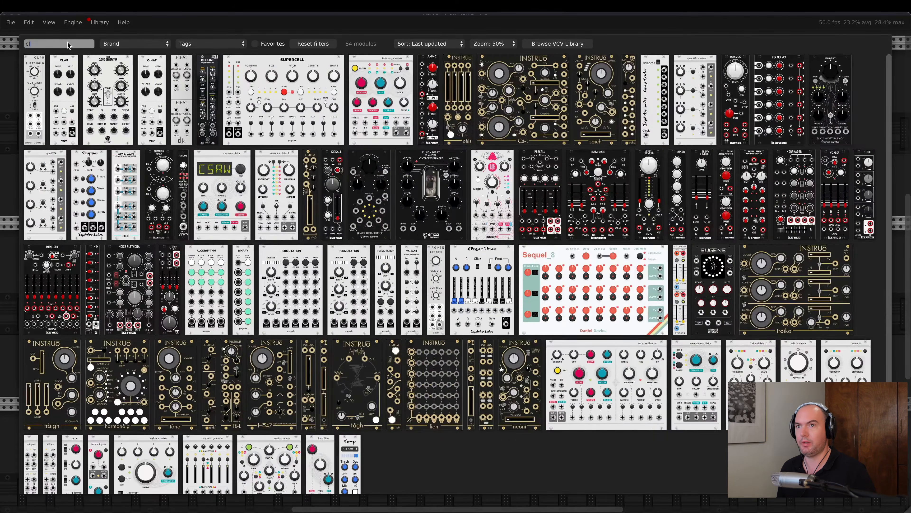
type("compression")
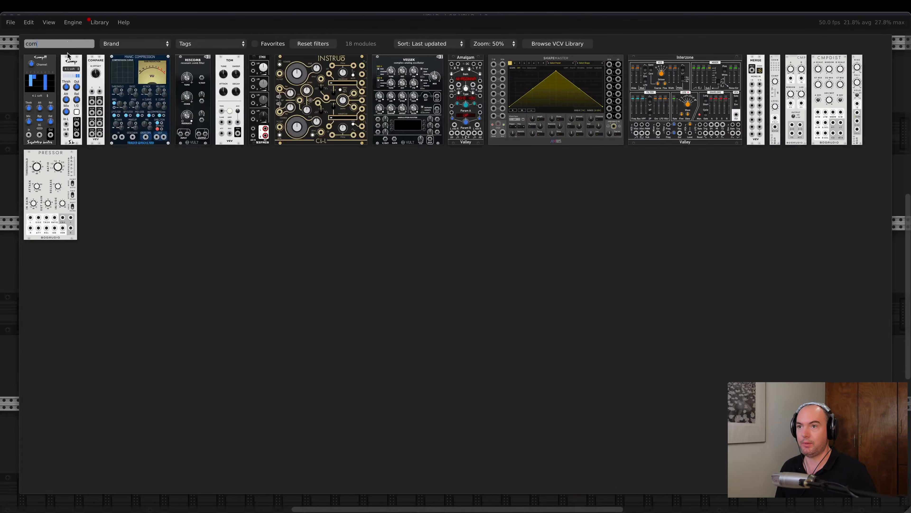
left_click(133, 78)
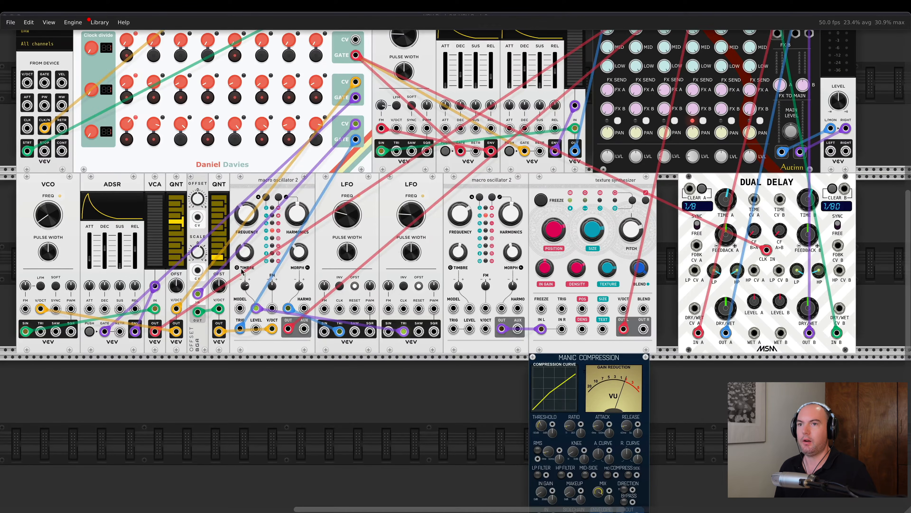
Patch Sequel_8's row 1 gate into Manic Compression's sidechain input
scroll(332, 146, "up", 1)
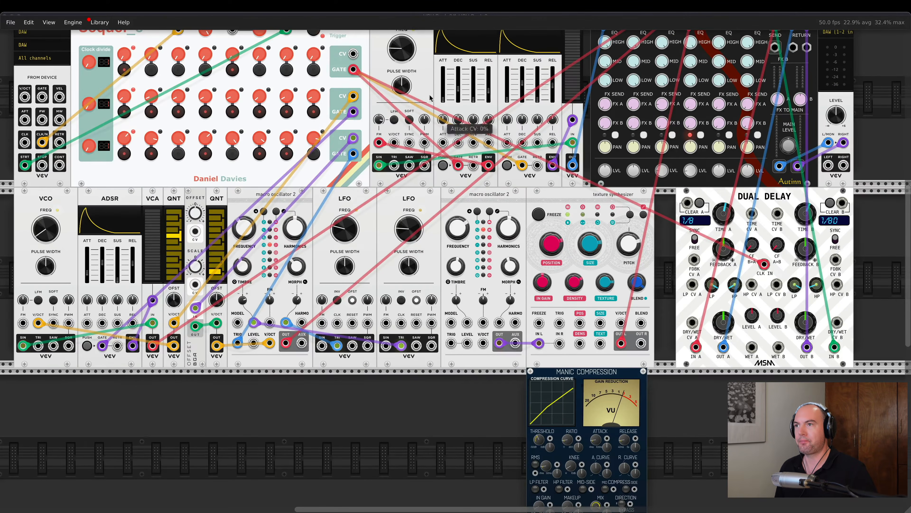
scroll(467, 240, "down", 2)
scroll(467, 239, "down", 2)
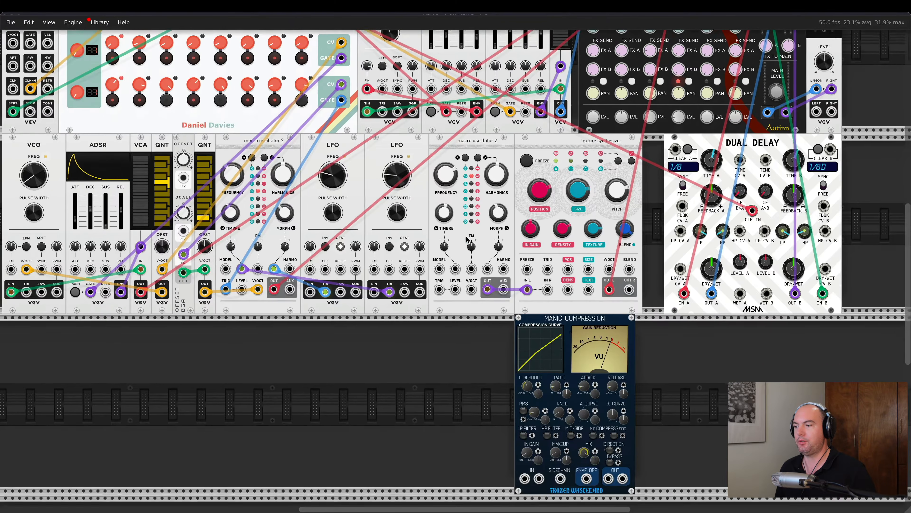
left_click_drag(564, 487, 343, 112)
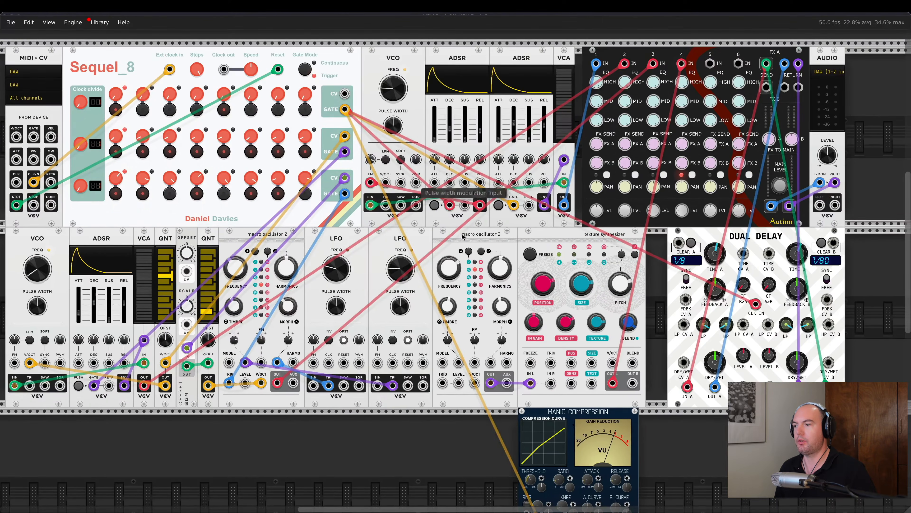
Reroute the texture synthesizer's left output through Manic Compression's input and output into mixer channel 4
scroll(489, 265, "down", 6)
scroll(599, 316, "up", 1)
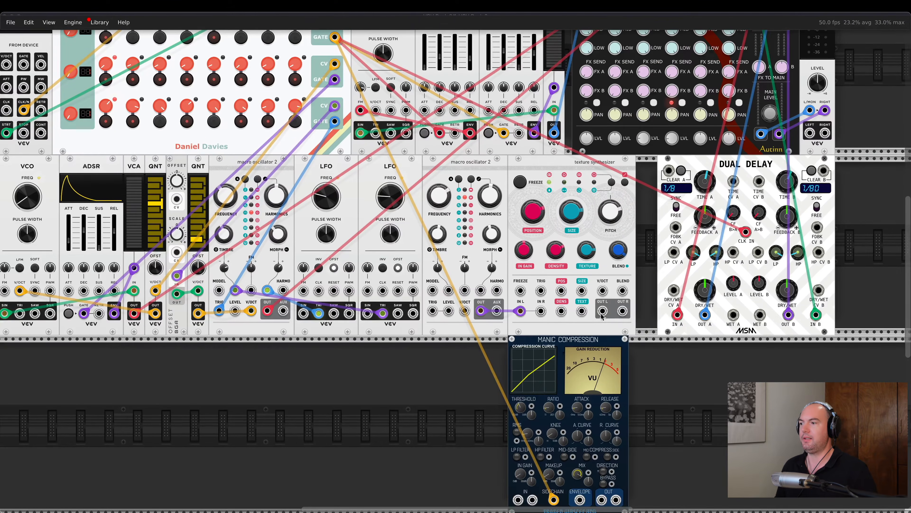
left_click_drag(603, 311, 603, 327)
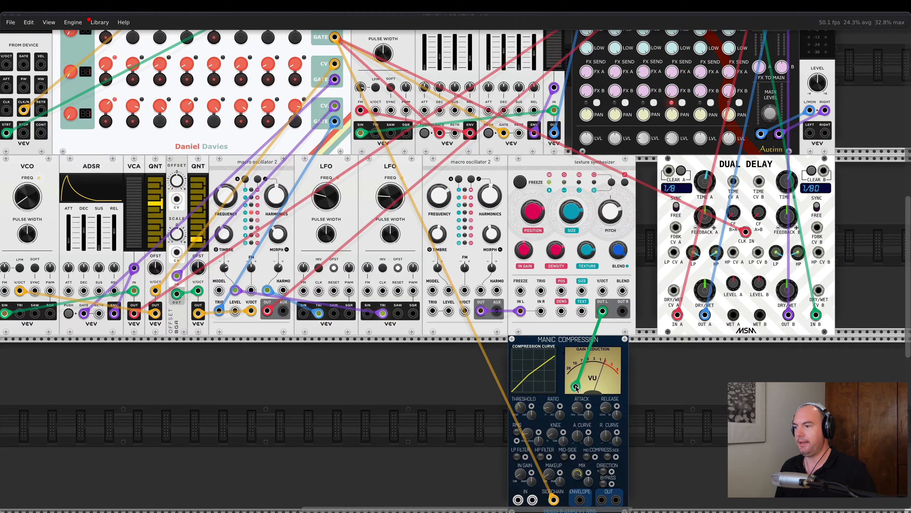
left_click_drag(564, 417, 524, 498)
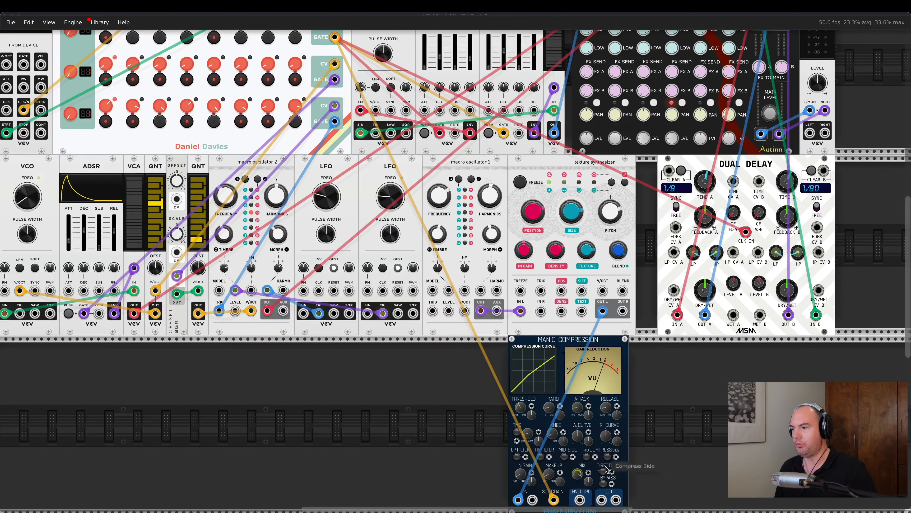
left_click_drag(602, 498, 672, 76)
Lower Manic Compression's threshold, raise its ratio, and adjust its release for audible sidechain ducking
scroll(662, 231, "down", 3)
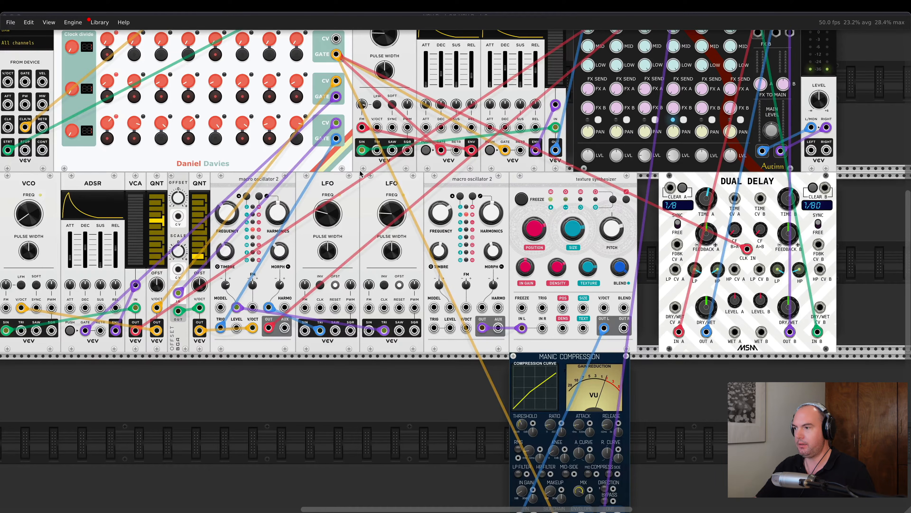
left_click_drag(522, 425, 522, 478)
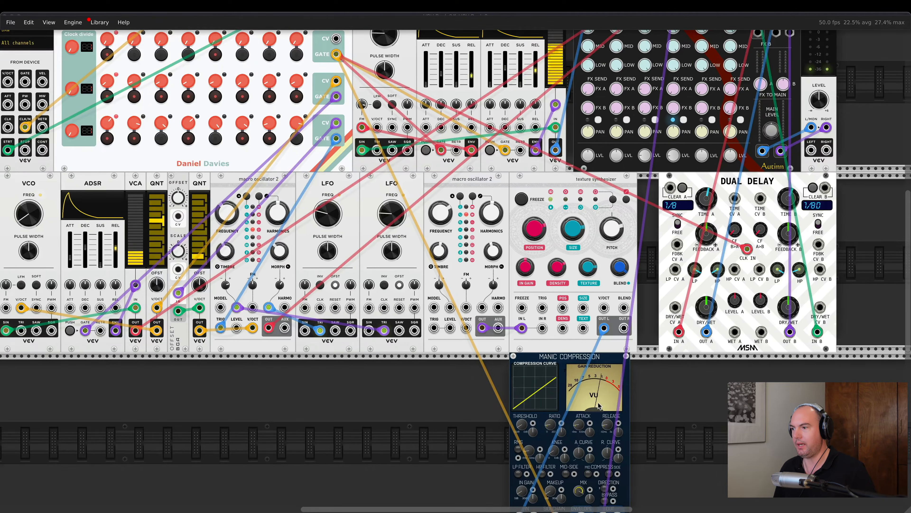
scroll(598, 405, "down", 2)
left_click_drag(546, 387, 546, 368)
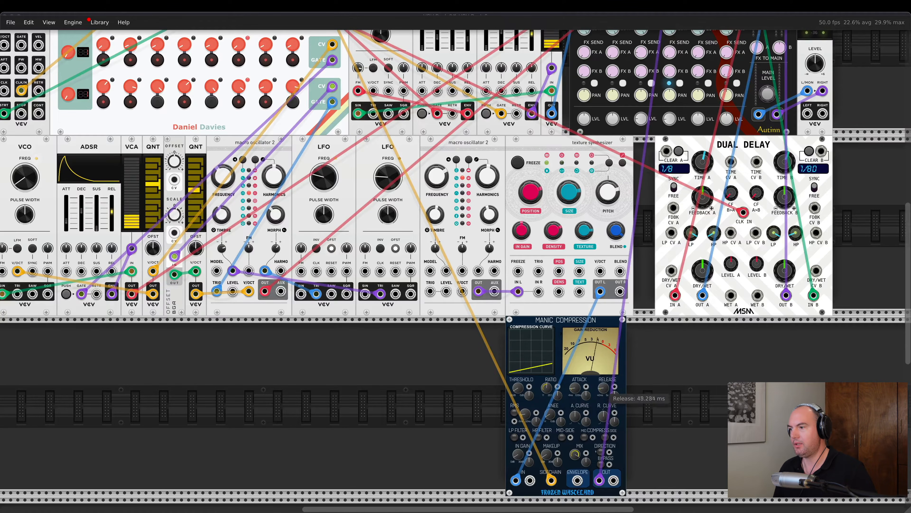
left_click_drag(605, 391, 605, 388)
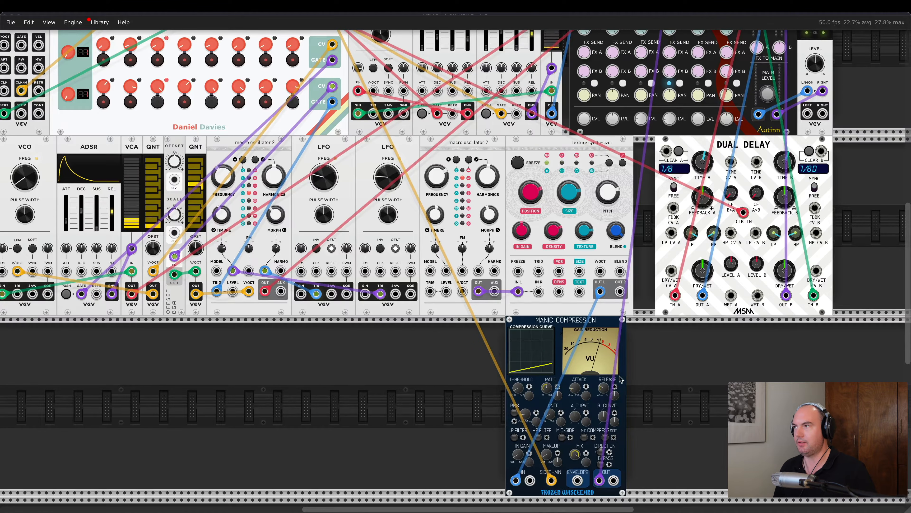
scroll(620, 379, "up", 2)
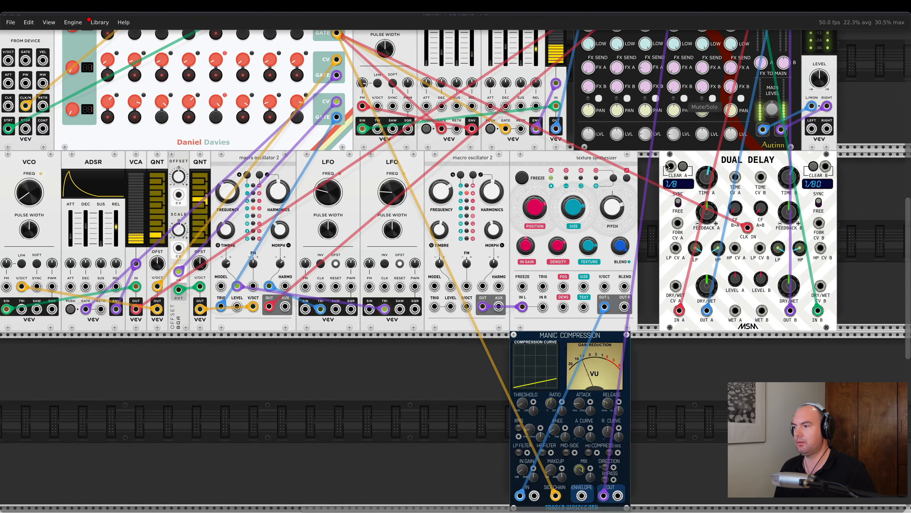
left_click_drag(530, 406, 530, 403)
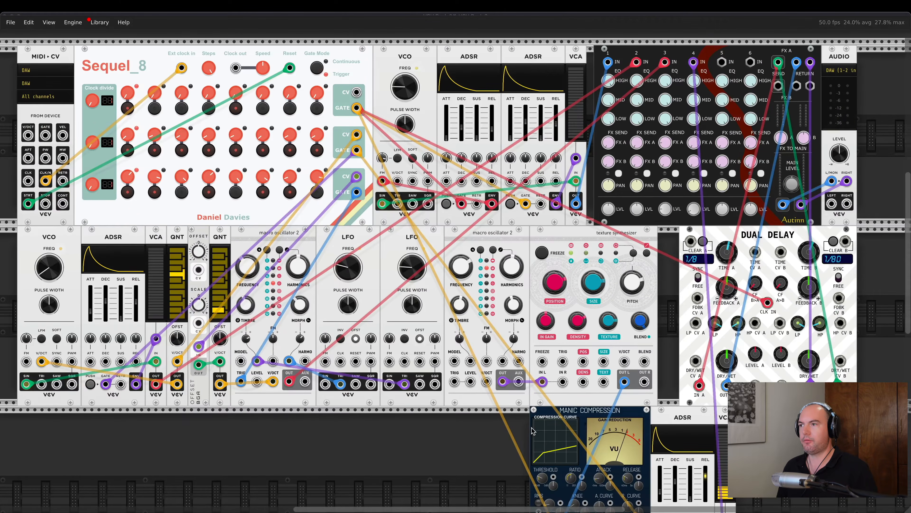
Move Manic Compression together with its adjacent ADSR and VCA to the right, below the Dual Delay
scroll(532, 427, "down", 1)
scroll(532, 428, "left", 1)
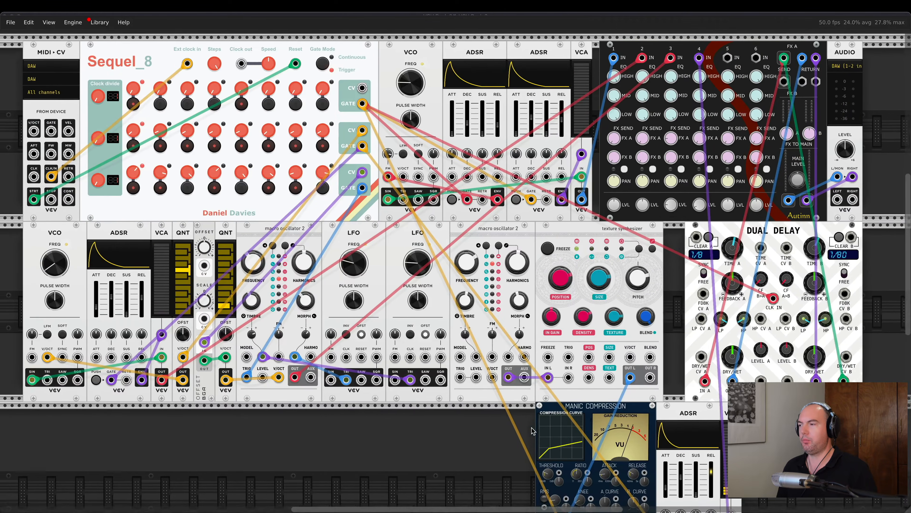
left_click_drag(446, 476, 740, 442)
left_click_drag(613, 421, 734, 420)
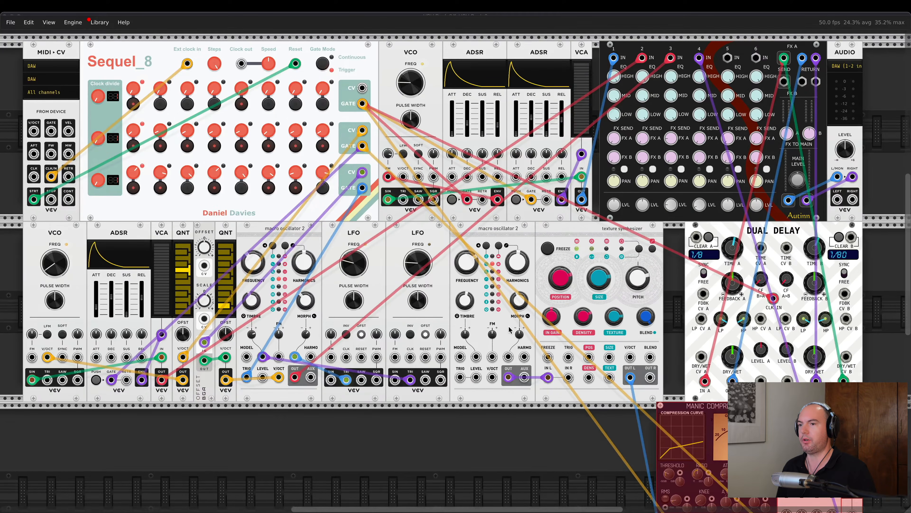
Add a HiHat and an Open HiHat module to the empty row below the VCO voice
scroll(510, 330, "down", 5)
scroll(510, 329, "left", 4)
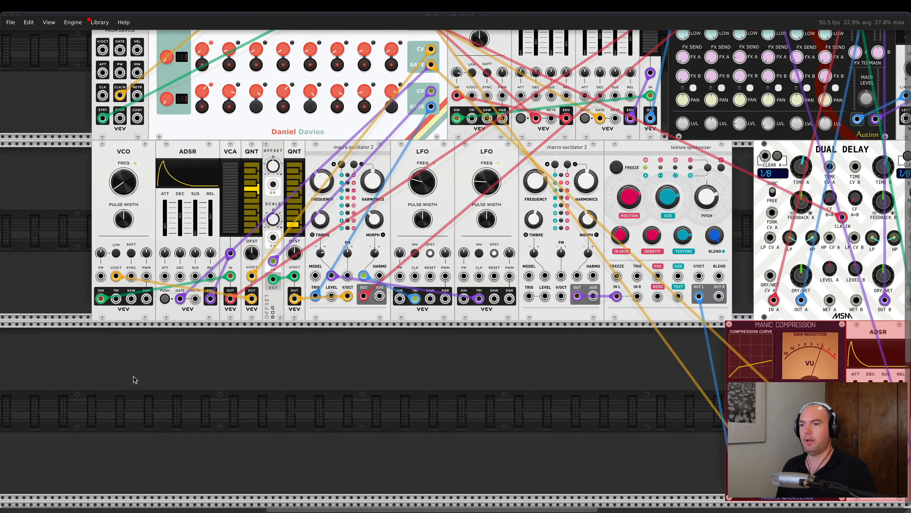
right_click(150, 375)
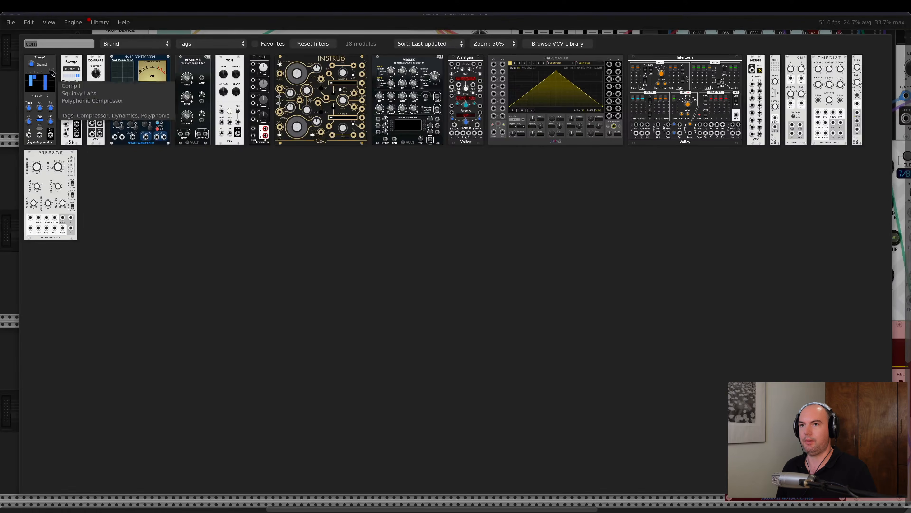
type("hih")
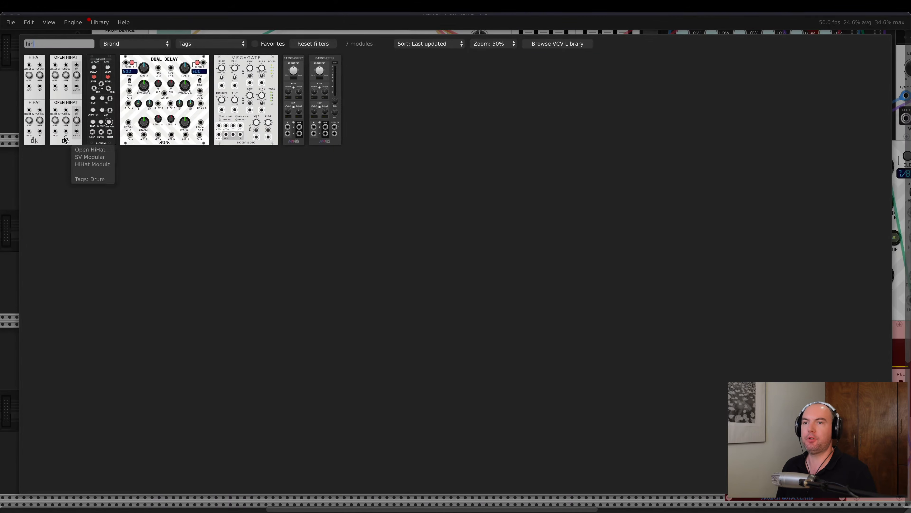
left_click(34, 108)
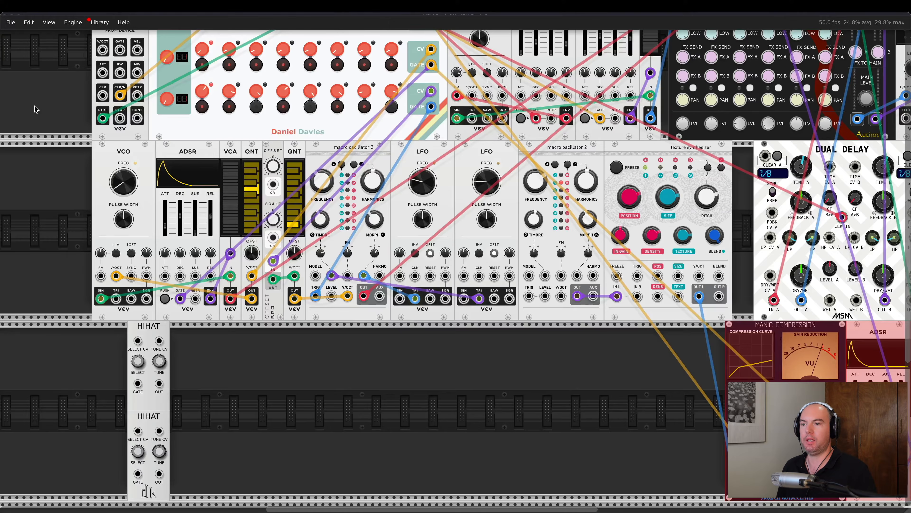
right_click(241, 382)
left_click(72, 110)
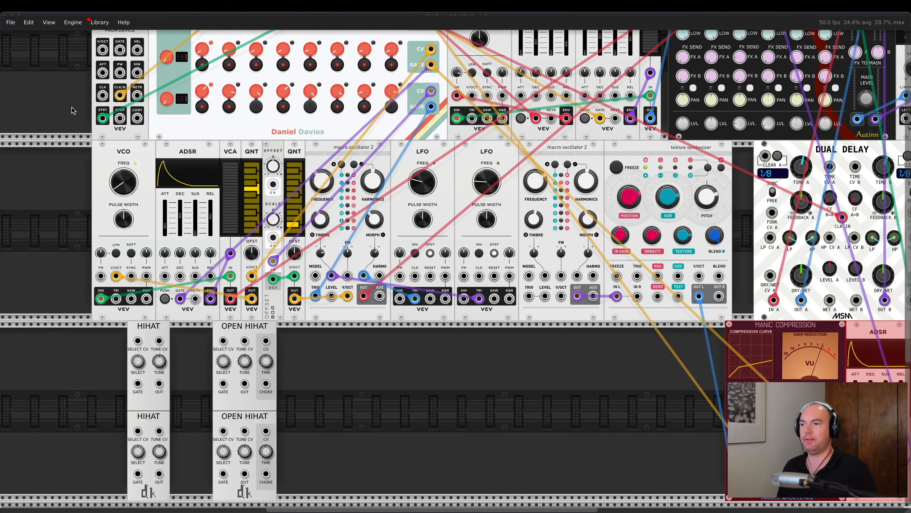
Add a second six-channel Autinn mixer beside the Open HiHat module in the same row
right_click(461, 419)
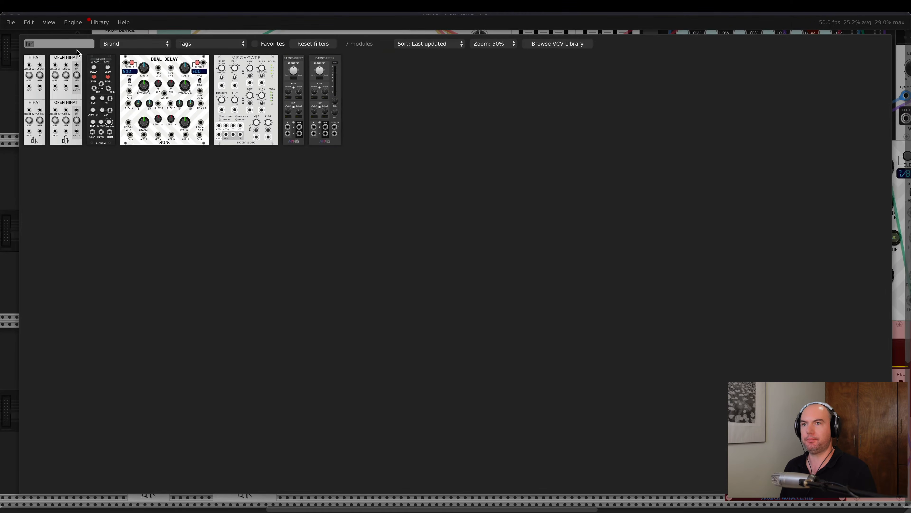
key("Escape")
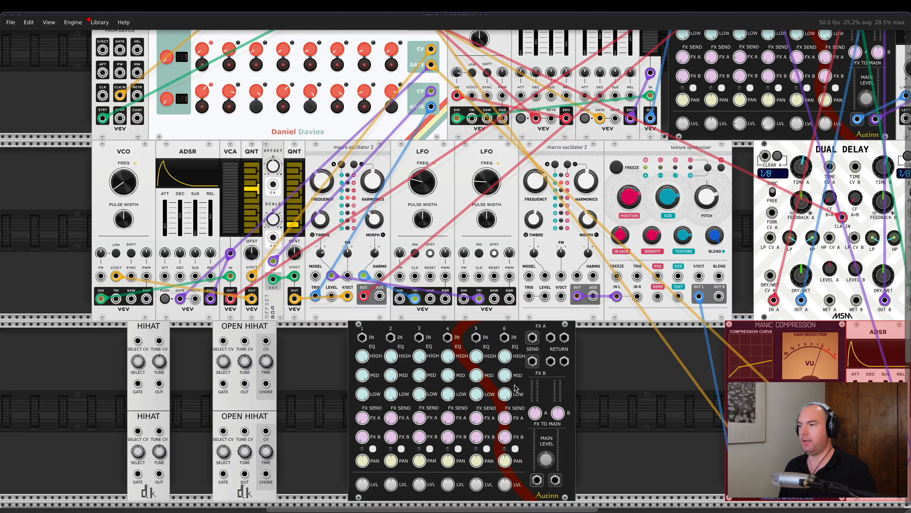
scroll(553, 387, "right", 3)
scroll(553, 387, "up", 2)
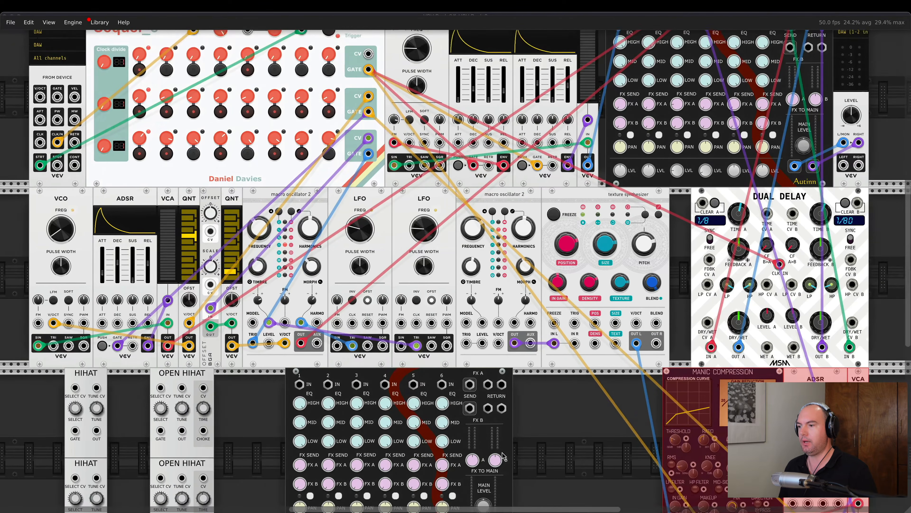
Patch the second Autinn mixer's main outputs into the first mixer's channel inputs and move the second mixer directly beside Manic Compression
scroll(504, 458, "down", 2)
left_click_drag(468, 493, 492, 436)
scroll(710, 215, "up", 4)
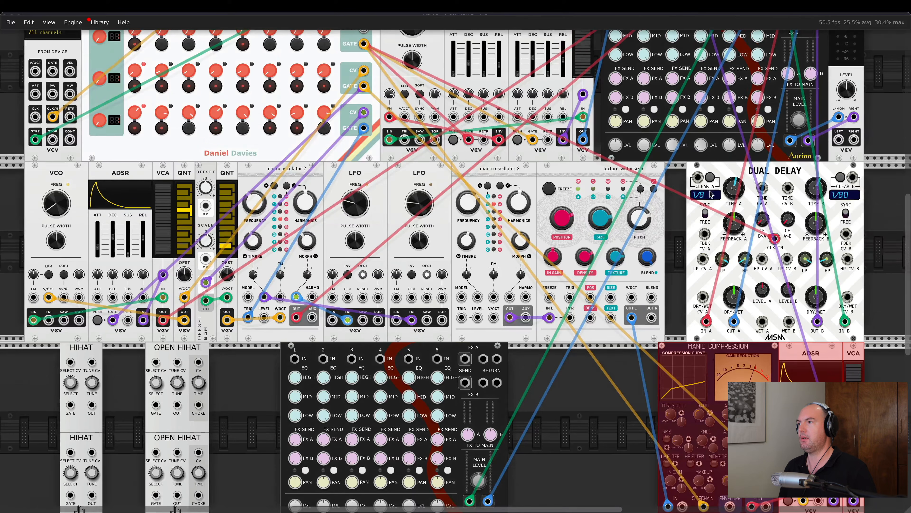
scroll(448, 304, "down", 3)
left_click_drag(437, 307, 587, 305)
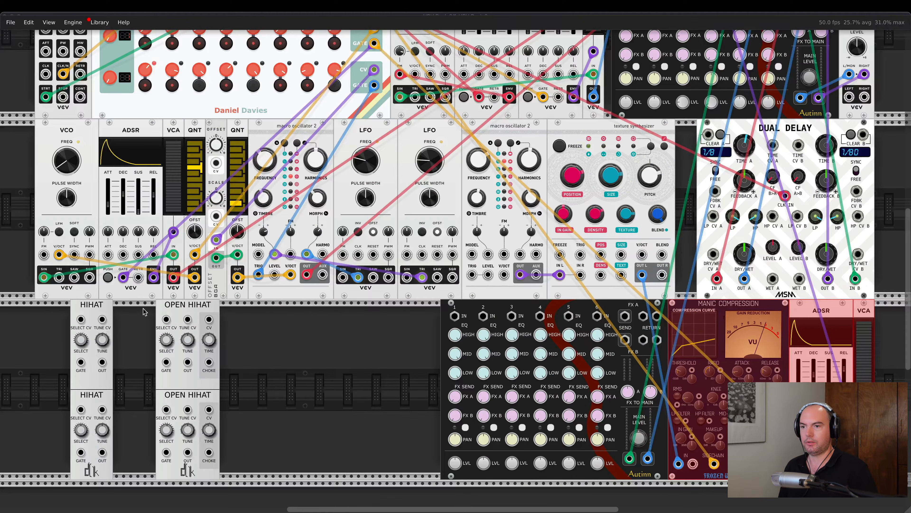
Move the HiHat and Open HiHat beside the second mixer and patch their outputs into its channels 1 and 2
left_click_drag(168, 307, 396, 325)
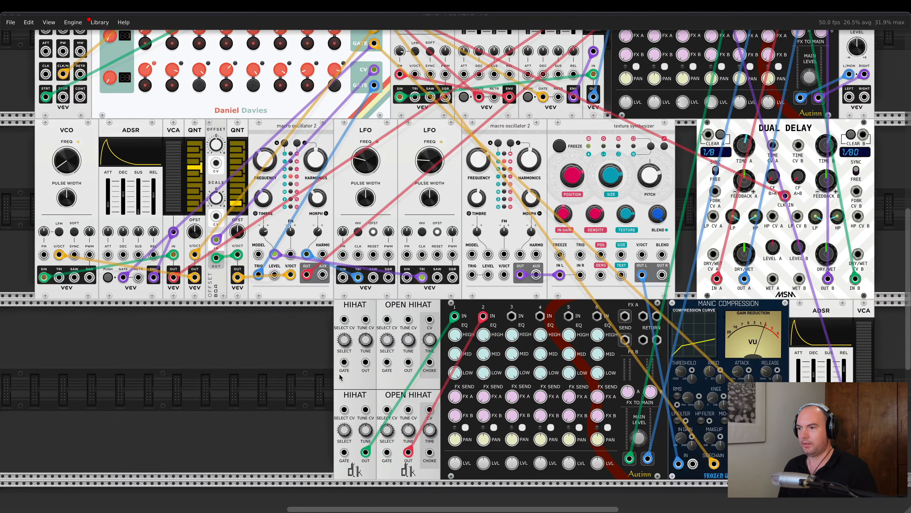
scroll(370, 344, "up", 1)
scroll(370, 344, "down", 1)
scroll(370, 344, "up", 1)
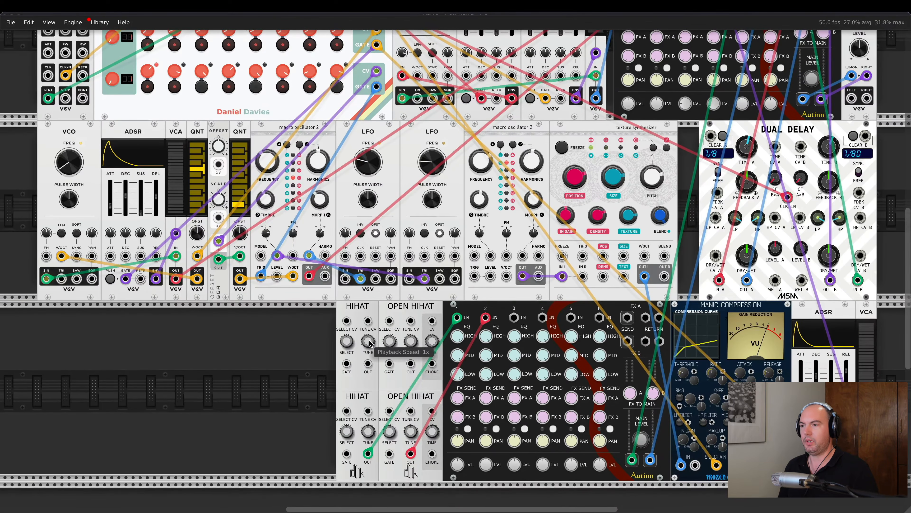
scroll(371, 343, "down", 1)
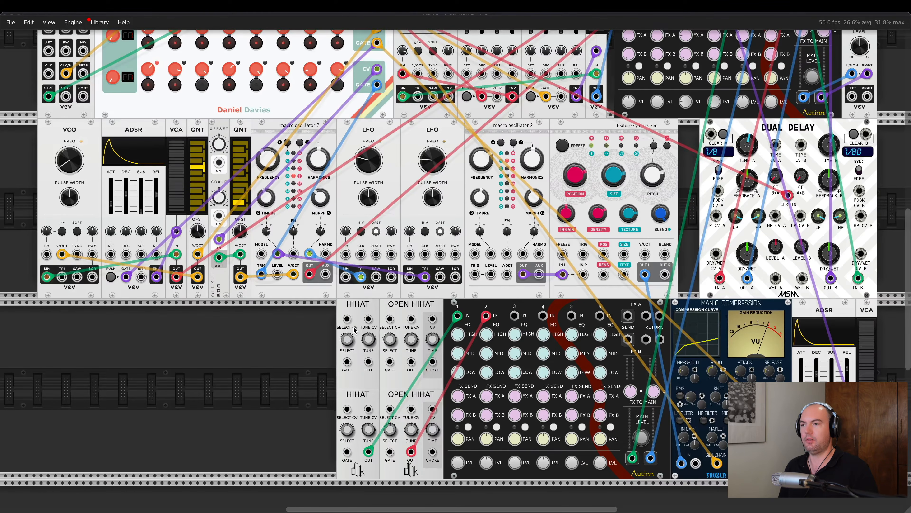
Gate the HiHat from the first Sequel 8's second row, with playback speed about 1.53x and a different sample selection
left_click_drag(347, 452, 377, 135)
scroll(370, 112, "up", 5)
scroll(376, 135, "down", 5)
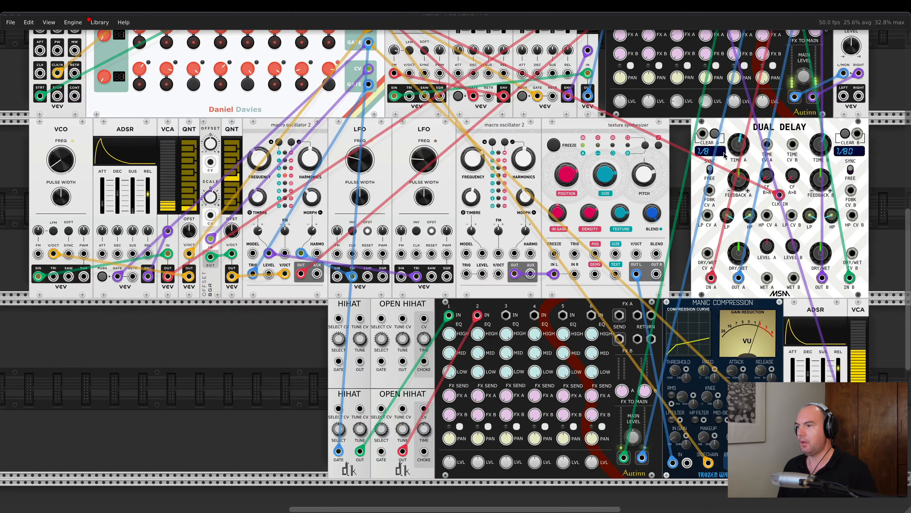
scroll(739, 160, "up", 1)
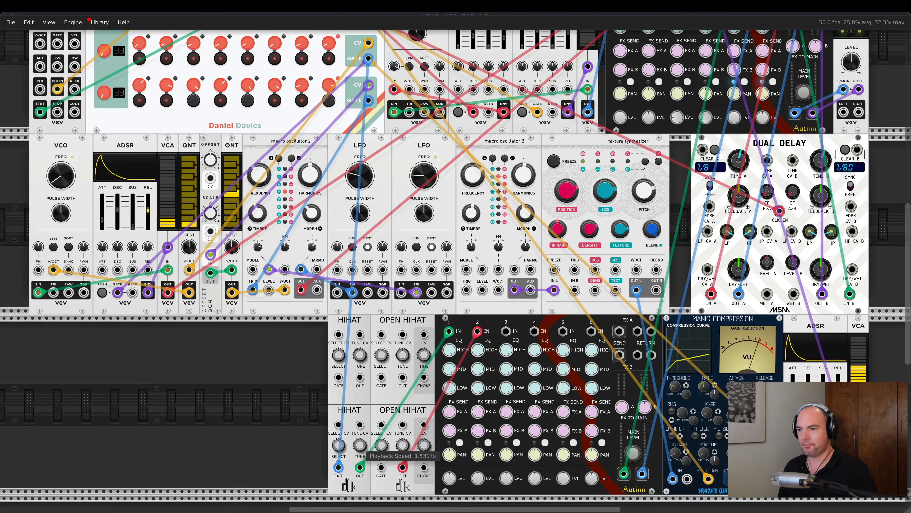
left_click_drag(338, 445, 338, 374)
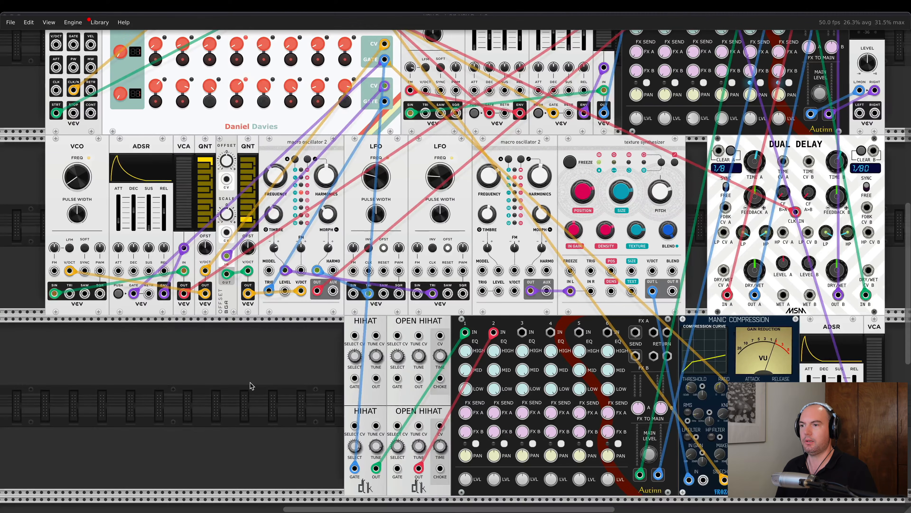
Add a second Sequel 8 beside the HiHat and patch its external clock and reset from the MIDI module
right_click(250, 382)
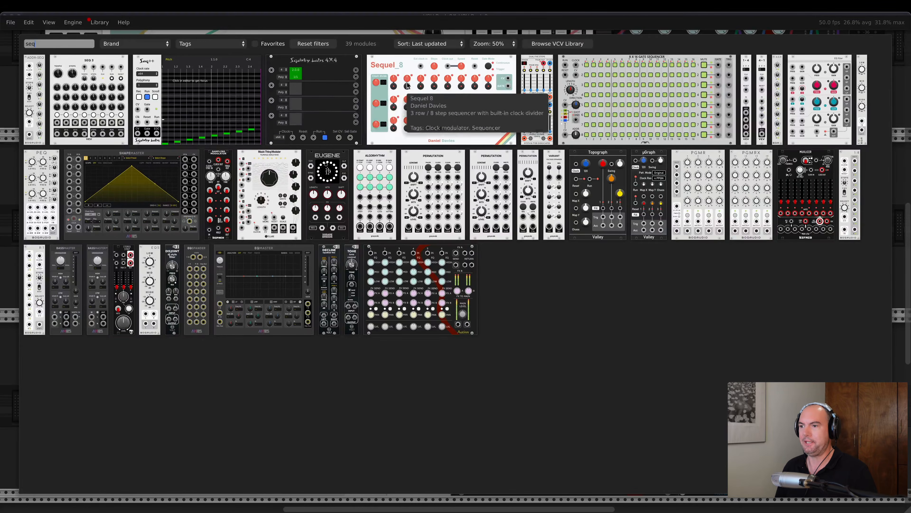
key("Escape")
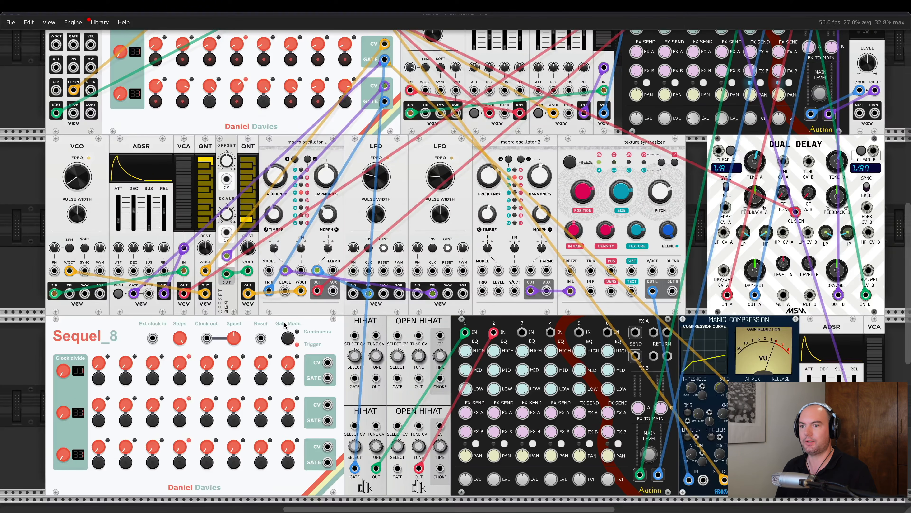
scroll(284, 325, "down", 3)
scroll(284, 325, "left", 2)
Gate the Open HiHat from the new sequencer's first row on steps 3 and 7, lowering its mixer level and changing its sample
left_click_drag(356, 335, 426, 425)
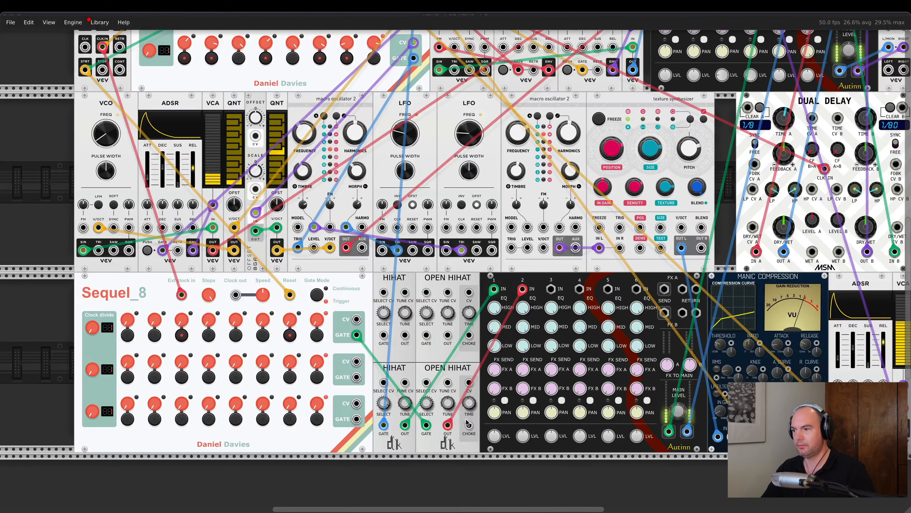
left_click_drag(523, 435, 523, 455)
left_click_drag(427, 403, 427, 384)
scroll(424, 390, "up", 1)
scroll(425, 389, "down", 1)
scroll(424, 389, "right", 1)
scroll(424, 389, "right", 1)
scroll(424, 390, "up", 1)
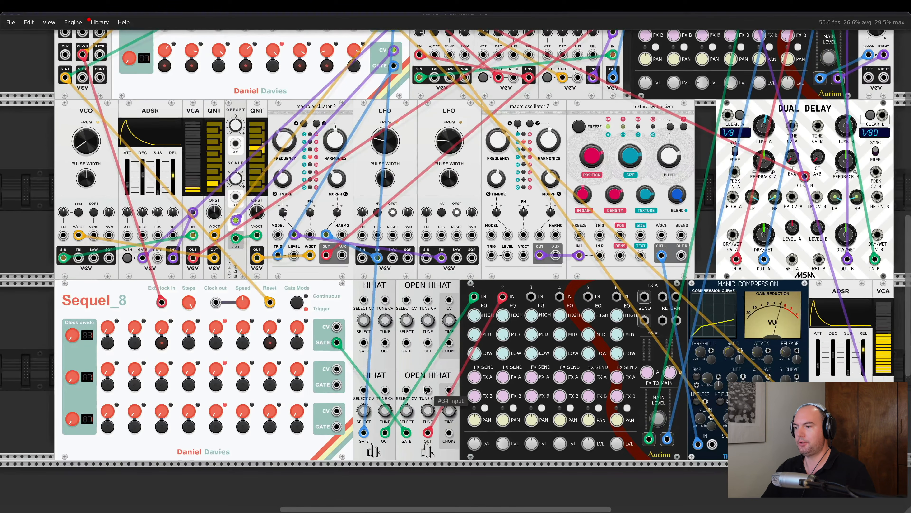
Find the PSI OP percussion synth with "perc", add it below the hi-hats, and patch its output to the second mixer's channel 3
scroll(425, 389, "down", 5)
scroll(425, 389, "left", 1)
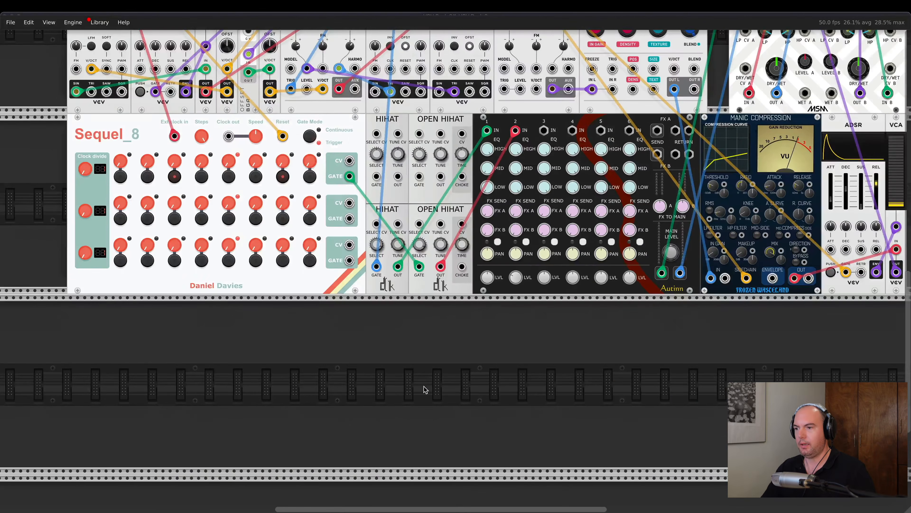
right_click(370, 355)
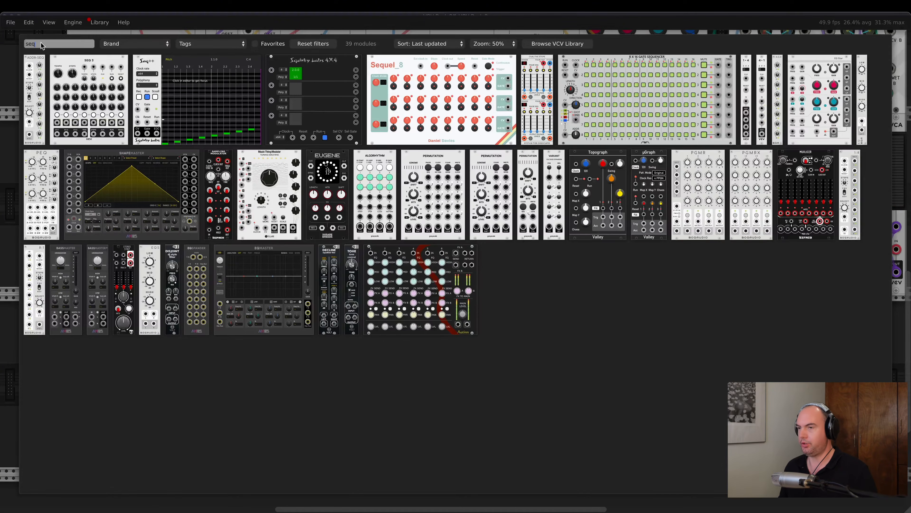
type("perc")
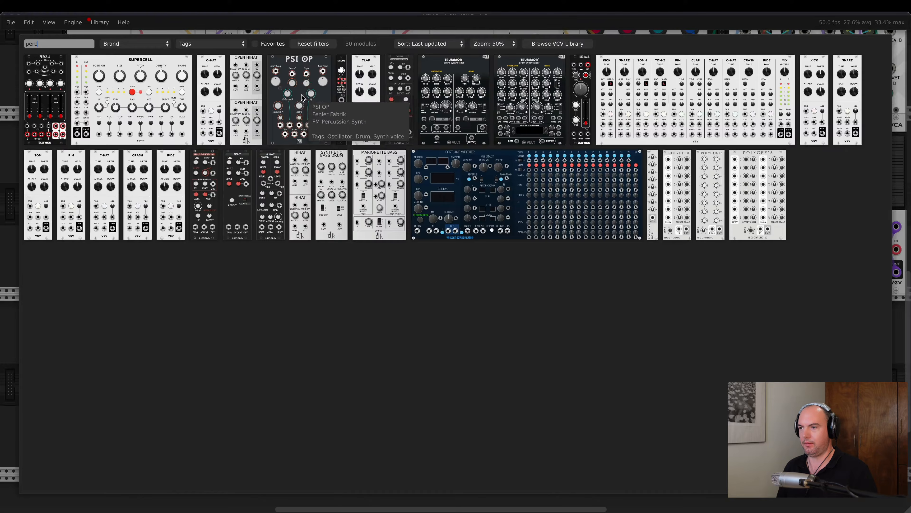
left_click(302, 97)
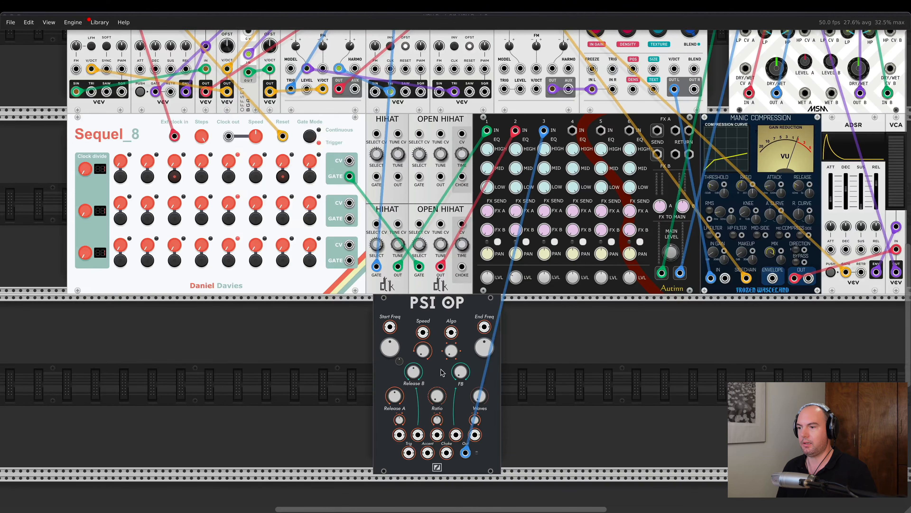
Trigger PSI OP from the second Sequel 8's row 2 gate, with gates on steps 2, 6 and 7
left_click_drag(408, 453, 349, 218)
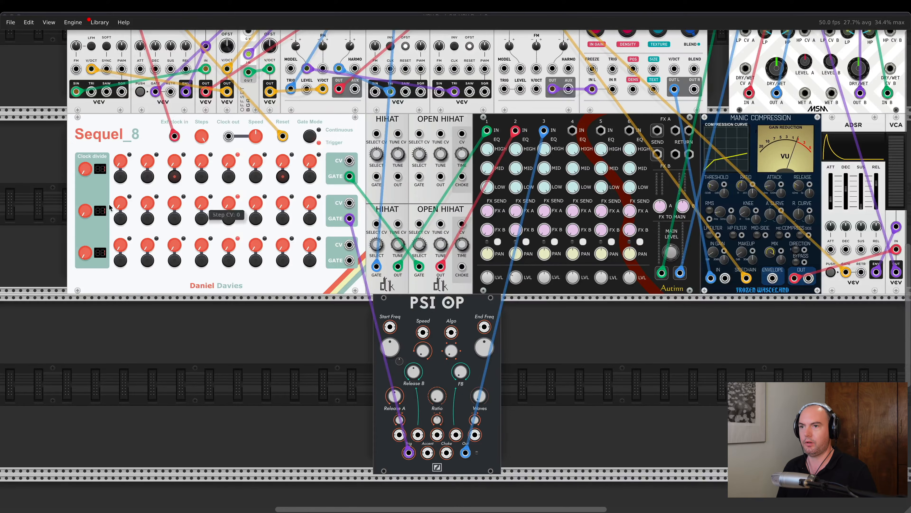
left_click(150, 220)
left_click(255, 219)
left_click(283, 221)
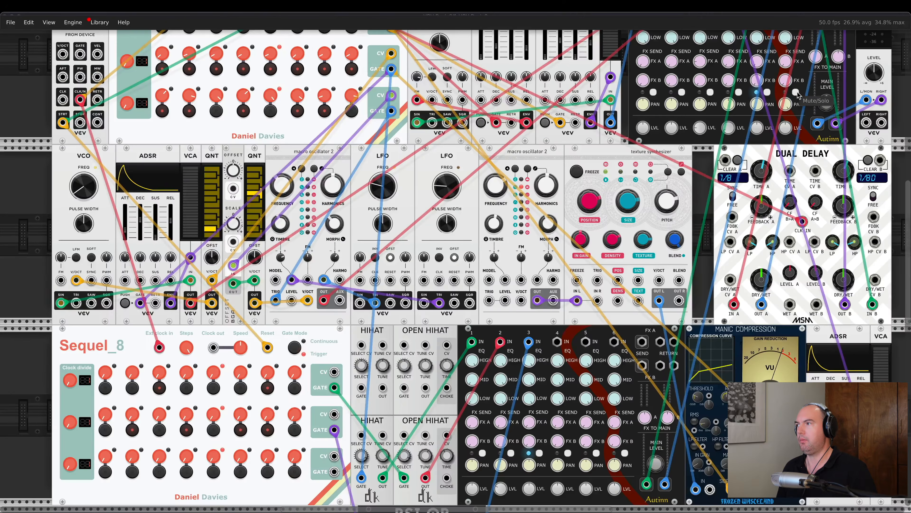
Lower the soloed PSI OP channel to about -20 dB and adjust the synth's feedback and Release A, the latter to about 0.47
scroll(538, 303, "down", 5)
left_click_drag(536, 301, 534, 308)
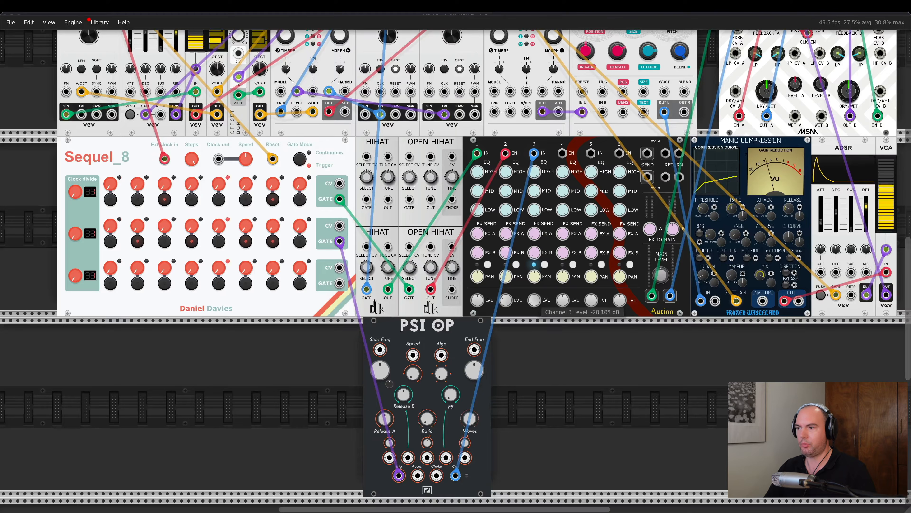
left_click_drag(385, 419, 404, 412)
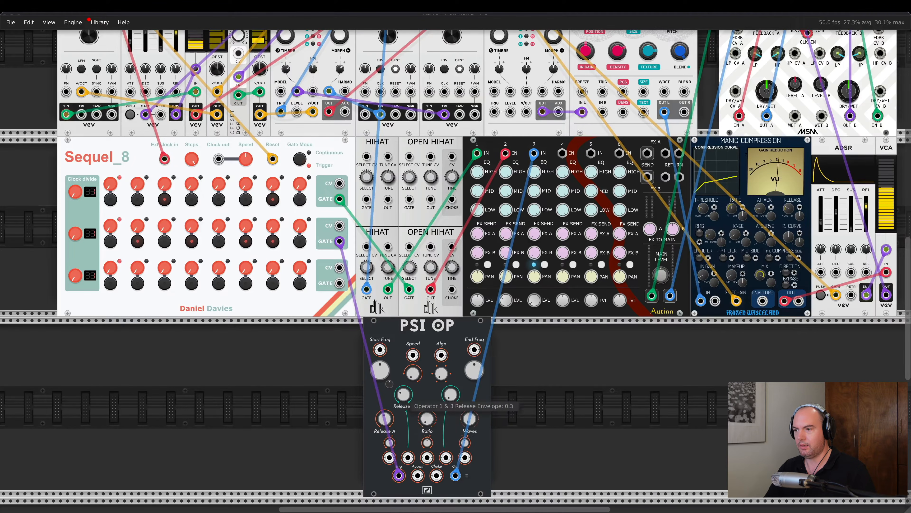
left_click_drag(385, 419, 385, 409)
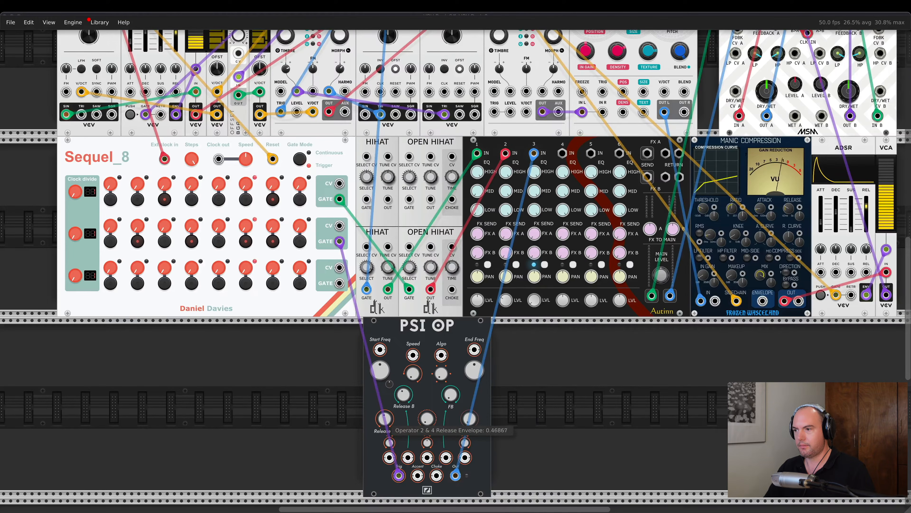
mouse_move(452, 395)
left_mouse_down()
mouse_move(452, 375)
mouse_move(441, 395)
left_mouse_up()
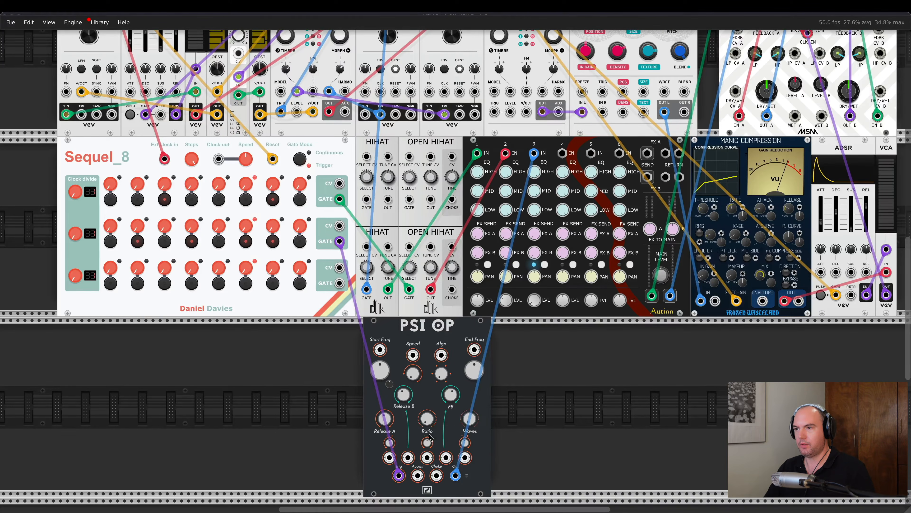
Patch the second Sequel 8's row 2 CV to PSI OP's Start Freq and randomize the CV knobs for row 2
left_click_drag(340, 225, 380, 349)
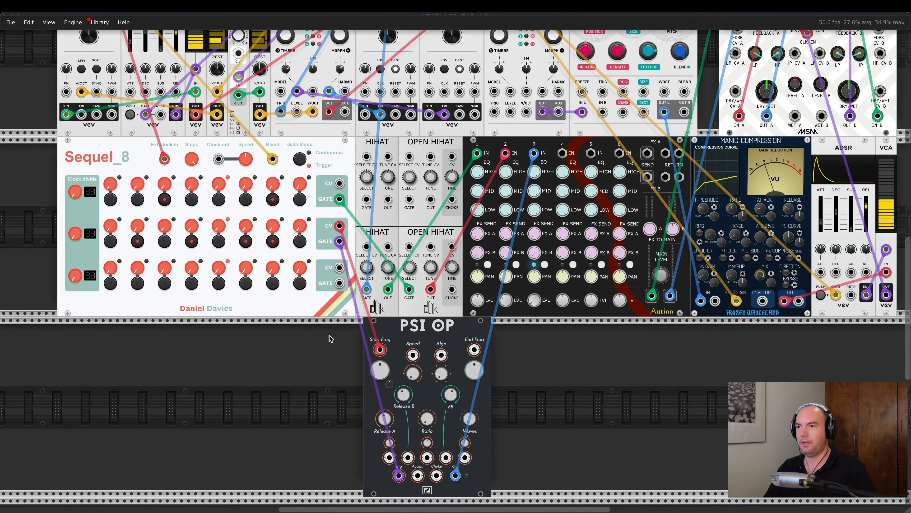
right_click(315, 231)
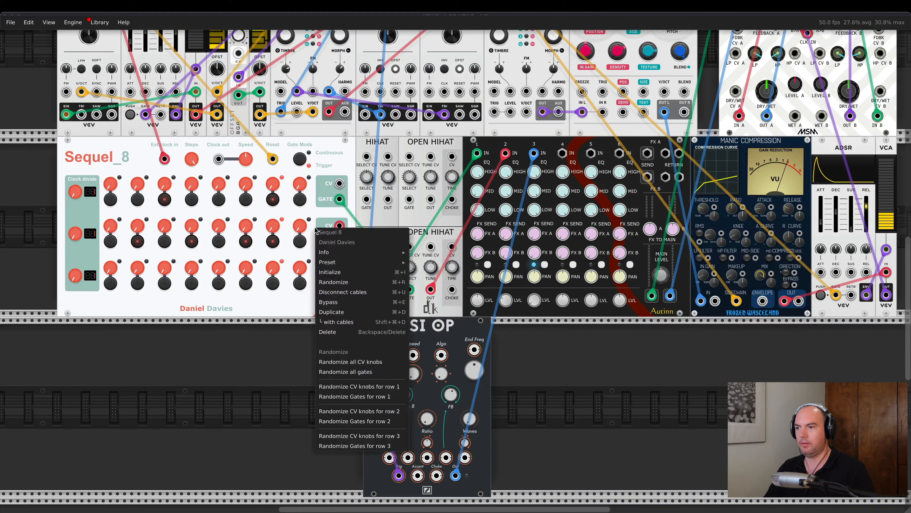
left_click(336, 413)
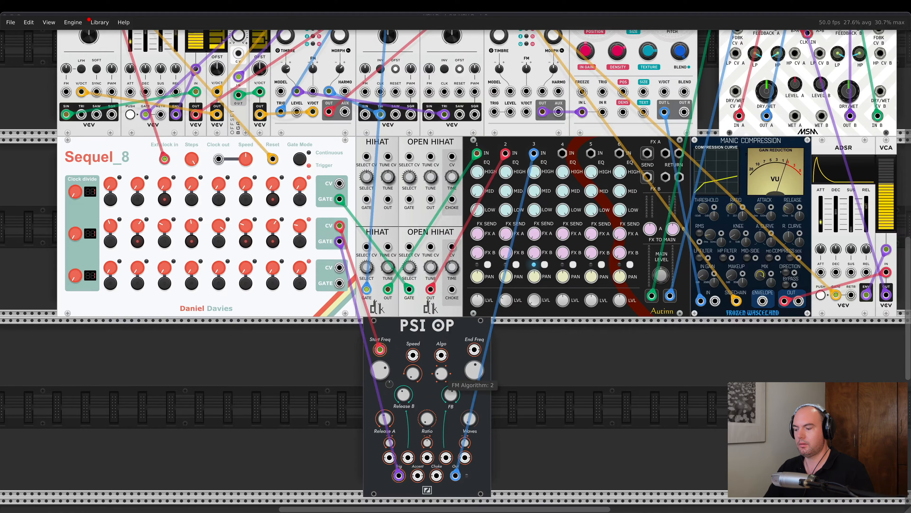
Set PSI OP's start frequency to about 221 Hz and slightly raise its channel 3 level in the full mix
left_click_drag(380, 369, 380, 372)
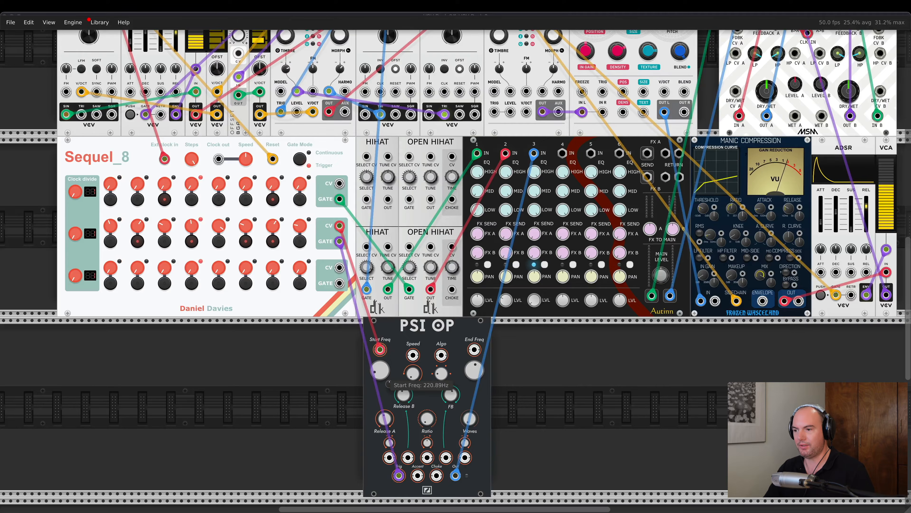
scroll(800, 54, "up", 5)
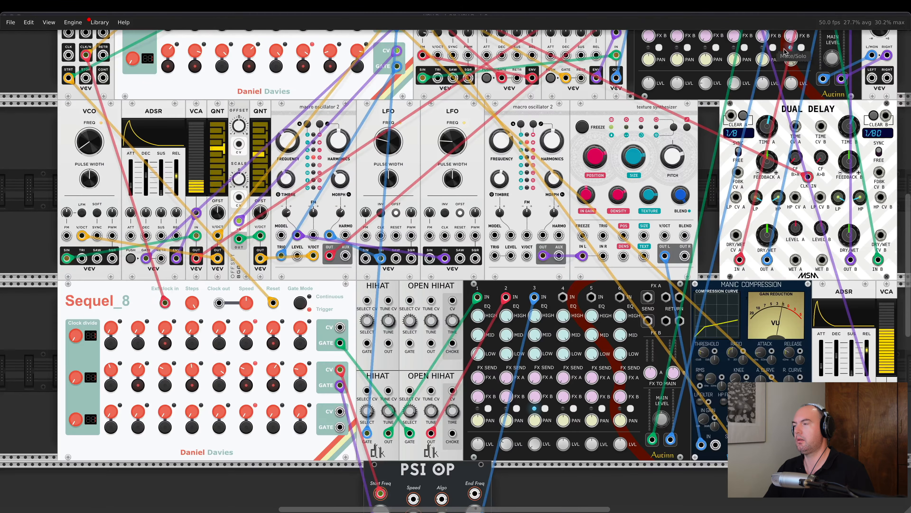
scroll(710, 261, "down", 4)
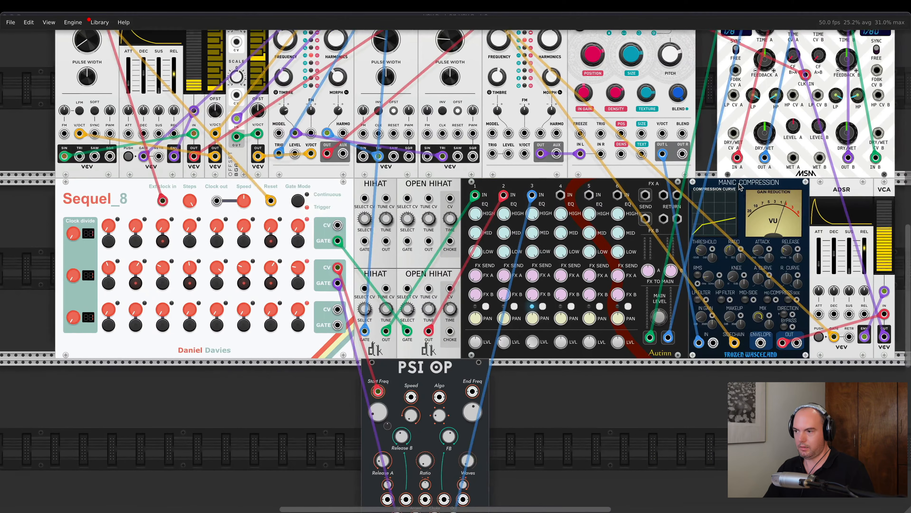
scroll(710, 261, "down", 1)
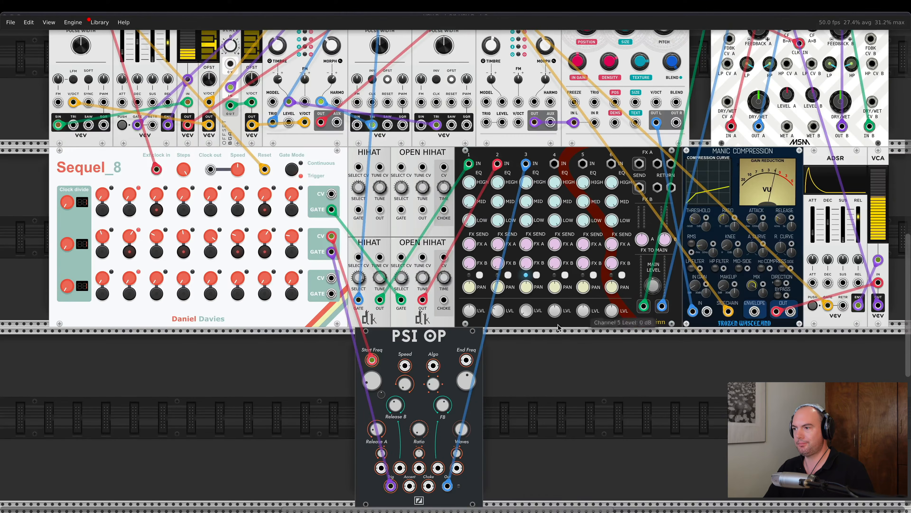
left_click_drag(526, 309, 526, 304)
Add a second clocked Dual Delay beside PSI OP and patch it to the second mixer's FX A send and returns
scroll(542, 338, "right", 5)
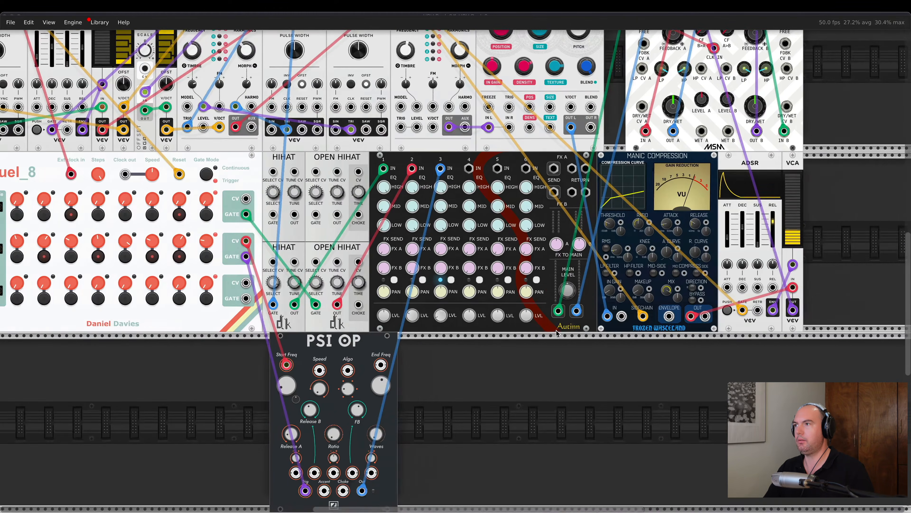
scroll(557, 334, "up", 5)
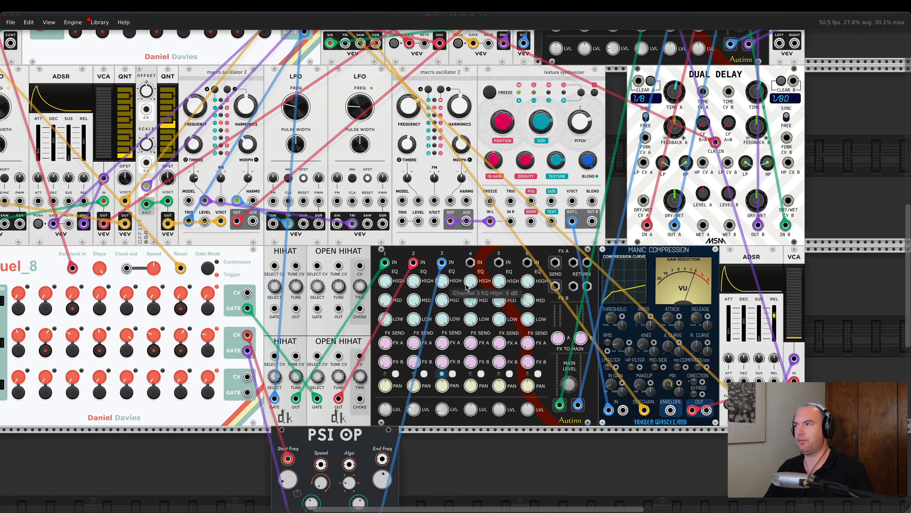
scroll(532, 275, "up", 4)
scroll(532, 275, "up", 1)
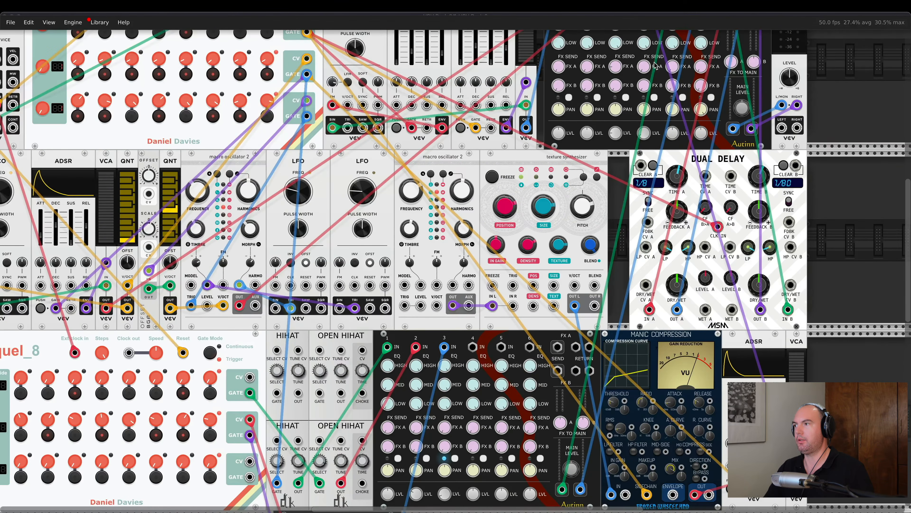
scroll(694, 110, "up", 1)
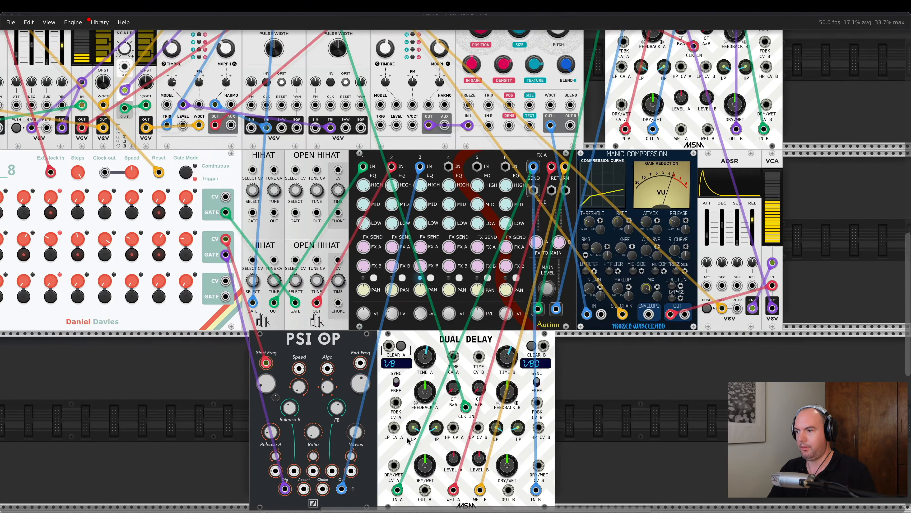
Raise the new Dual Delay's feedback and toggle mute/solo on the second mixer's hi-hat channels 1 and 2
left_click_drag(426, 392, 426, 359)
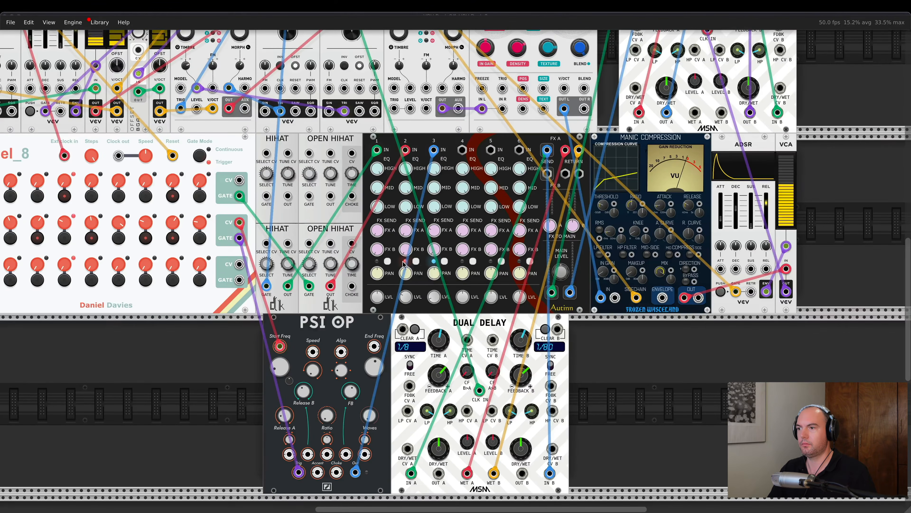
left_click(416, 261)
double_click(388, 262)
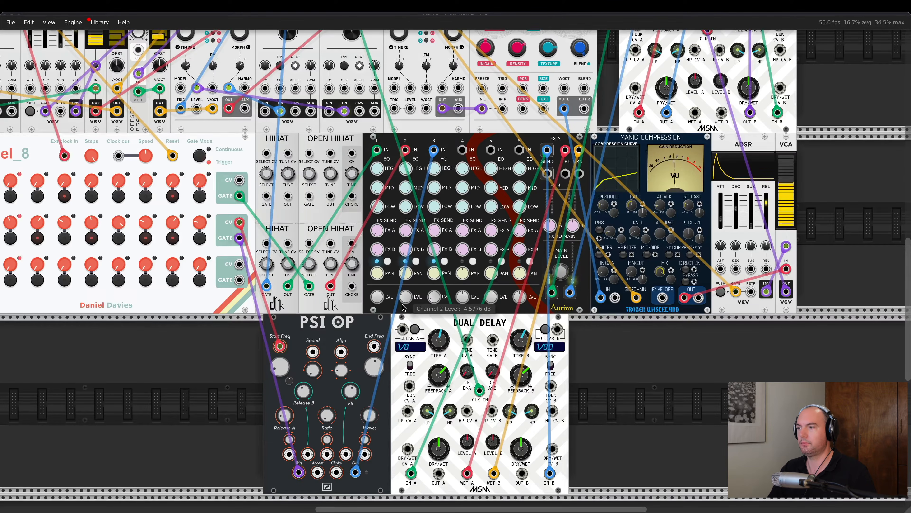
Add a VCV Tom drum module to the bottom row of the rack, beside PSI OP
scroll(484, 298, "left", 1)
scroll(484, 298, "up", 1)
scroll(484, 298, "left", 2)
scroll(484, 299, "up", 1)
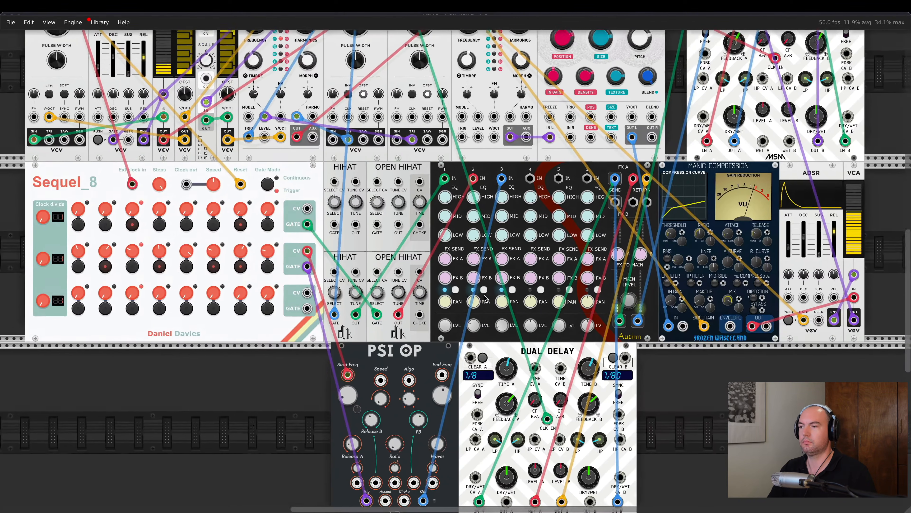
scroll(485, 299, "down", 1)
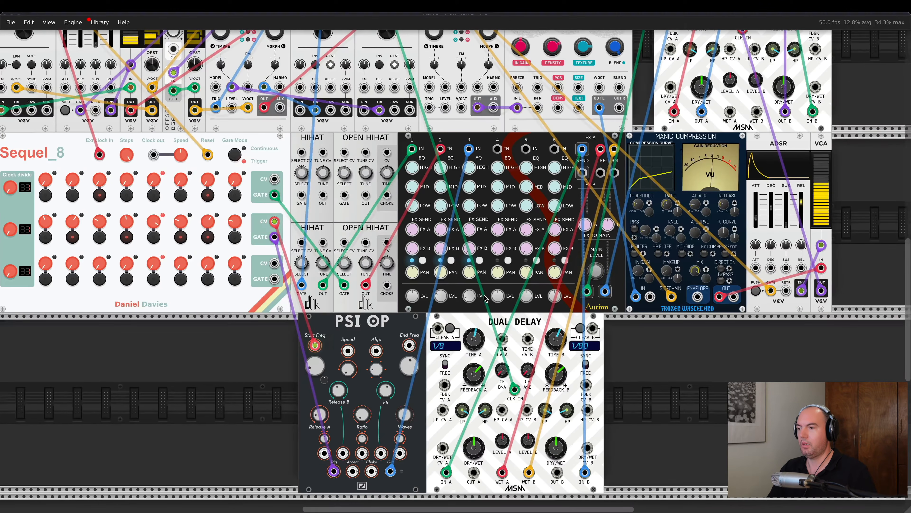
scroll(485, 298, "right", 1)
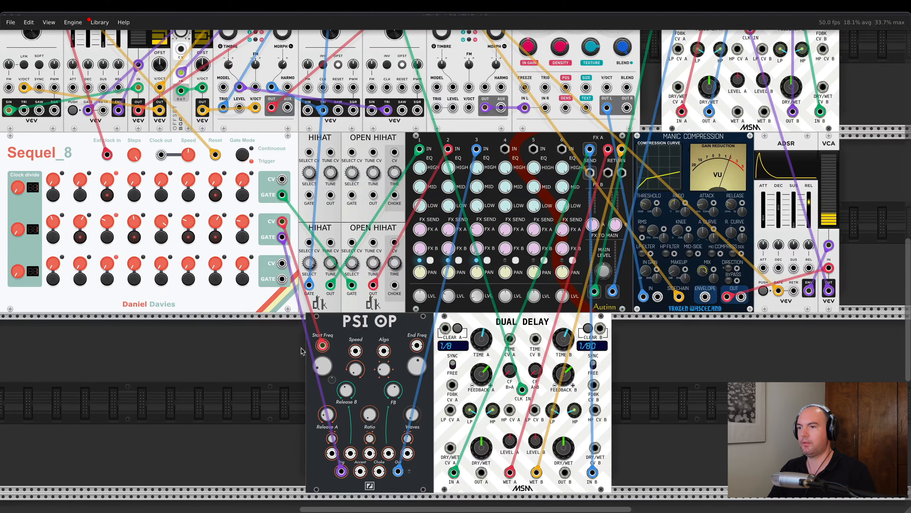
key("Return")
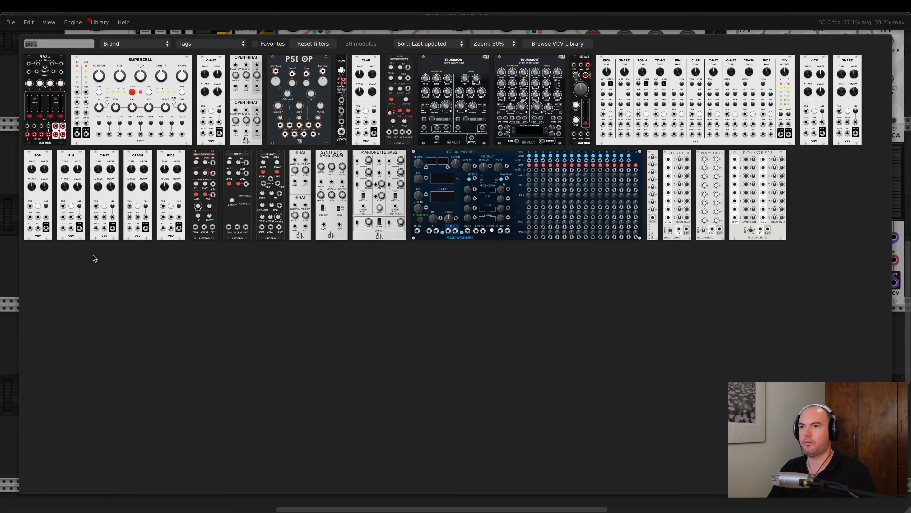
left_click(37, 196)
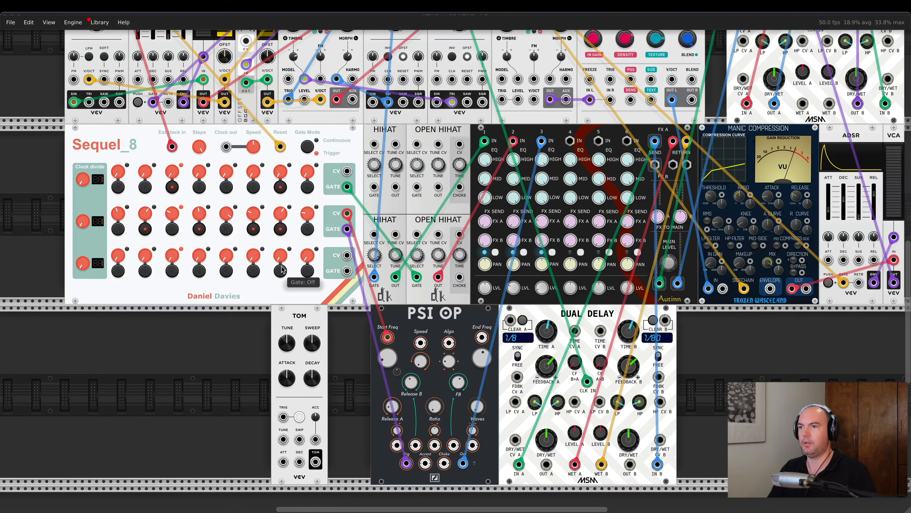
Switch on the row 3 gates for steps 1 to 6 on the second Sequel 8
scroll(291, 342, "up", 5)
scroll(291, 342, "left", 1)
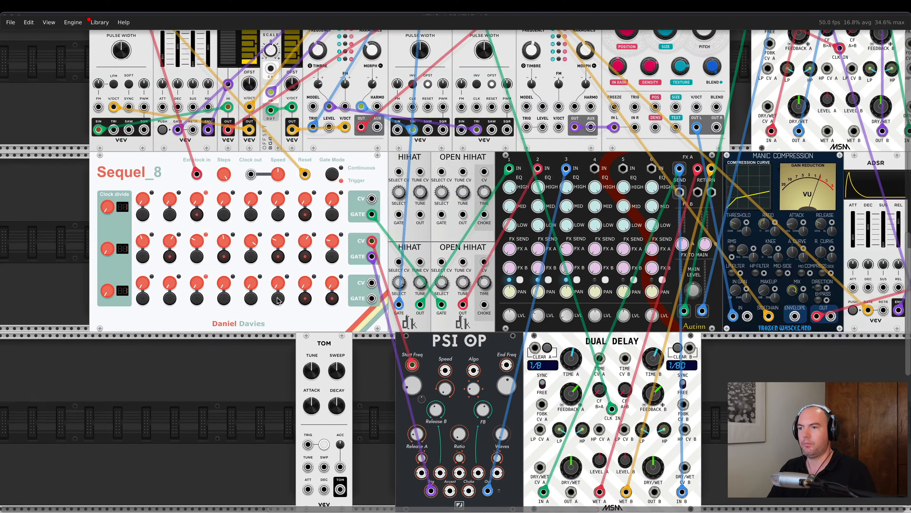
left_click(278, 300)
left_click(251, 300)
left_click(224, 300)
left_click(197, 300)
left_click(170, 299)
left_click(143, 299)
Patch the second Sequel 8's row 3 gate and CV to Tom's trigger and tune inputs, and randomize the row 3 CV knobs
scroll(143, 300, "down", 2)
left_click_drag(369, 261, 305, 407)
left_click_drag(369, 246, 305, 429)
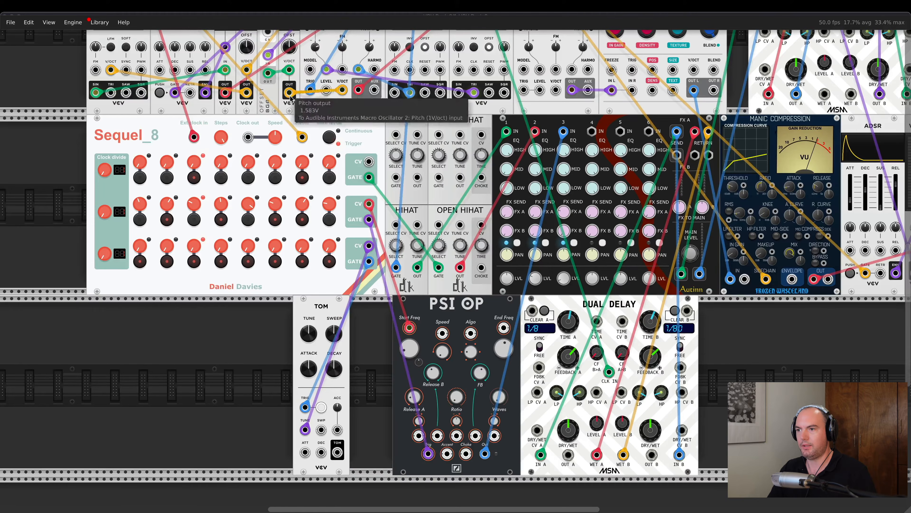
right_click(289, 252)
left_click(320, 411)
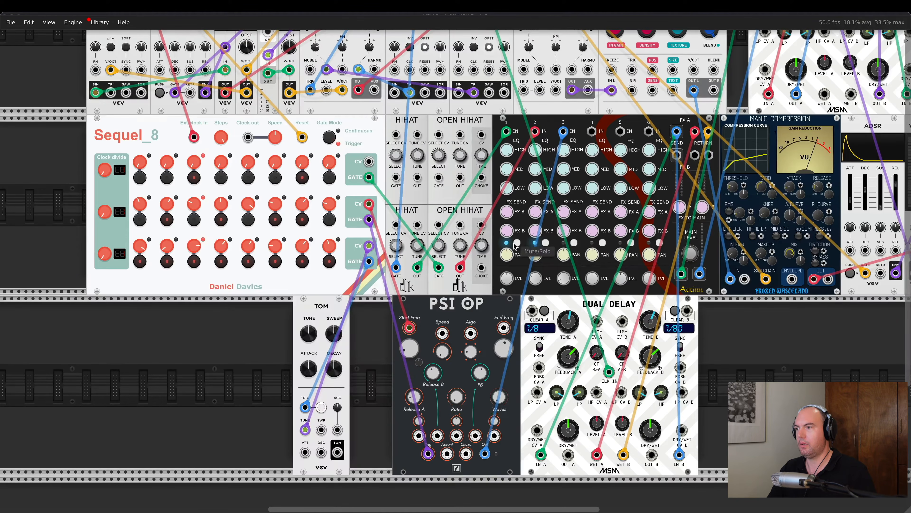
Patch Tom's output to channel 4 of the second mixer and solo that channel
left_click_drag(592, 131, 593, 130)
left_click_drag(593, 130, 337, 452)
left_click(605, 243)
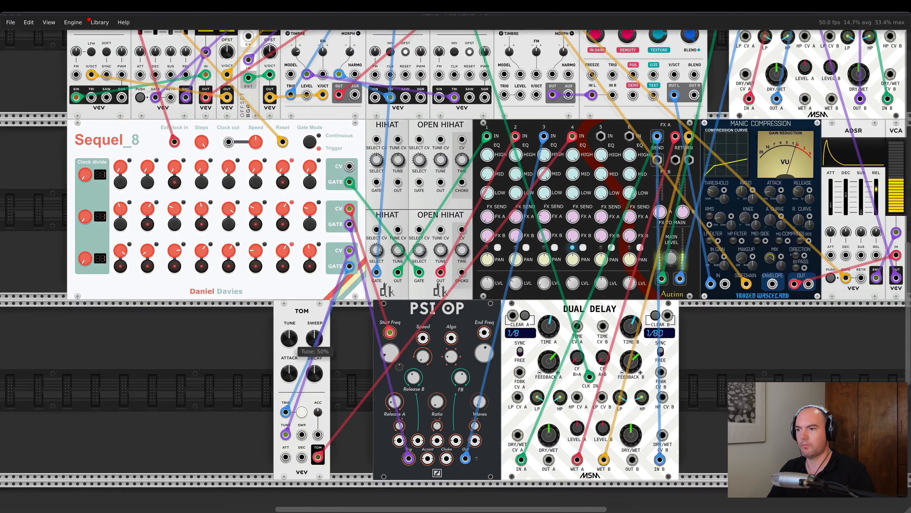
Lower Tom's tune, adjust its sweep, attack and decay, and set its channel 4 level to about -8.6 dB in the full mix
left_click_drag(287, 339, 287, 373)
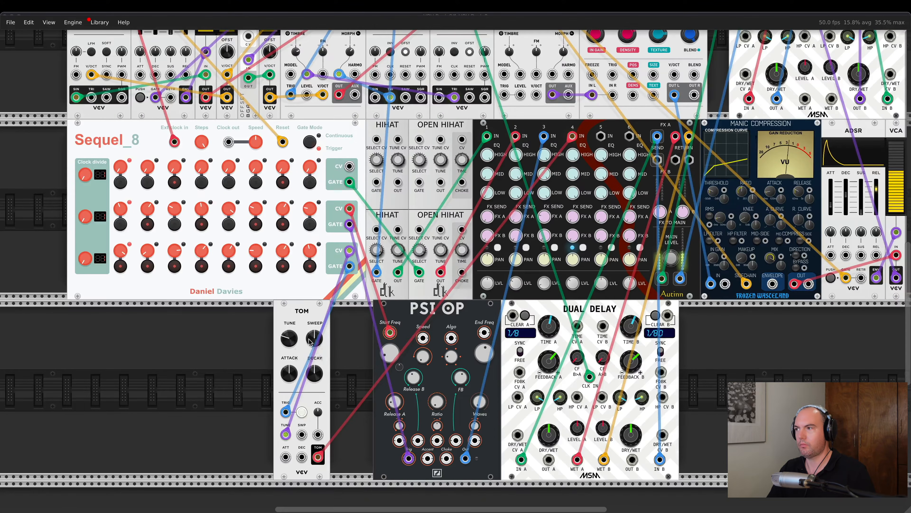
mouse_move(314, 338)
left_mouse_down()
mouse_move(314, 350)
mouse_move(314, 342)
left_mouse_up()
left_click_drag(314, 374, 289, 387)
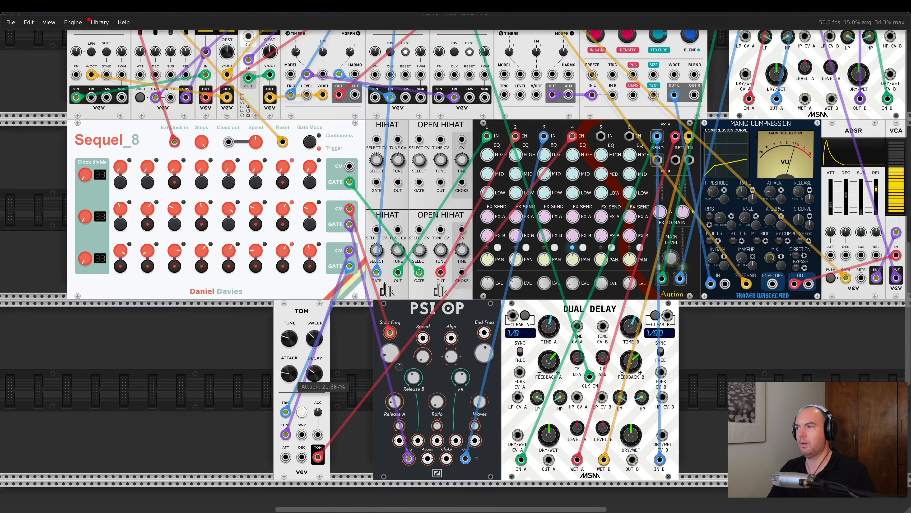
left_click_drag(583, 253, 525, 338)
left_click(524, 337)
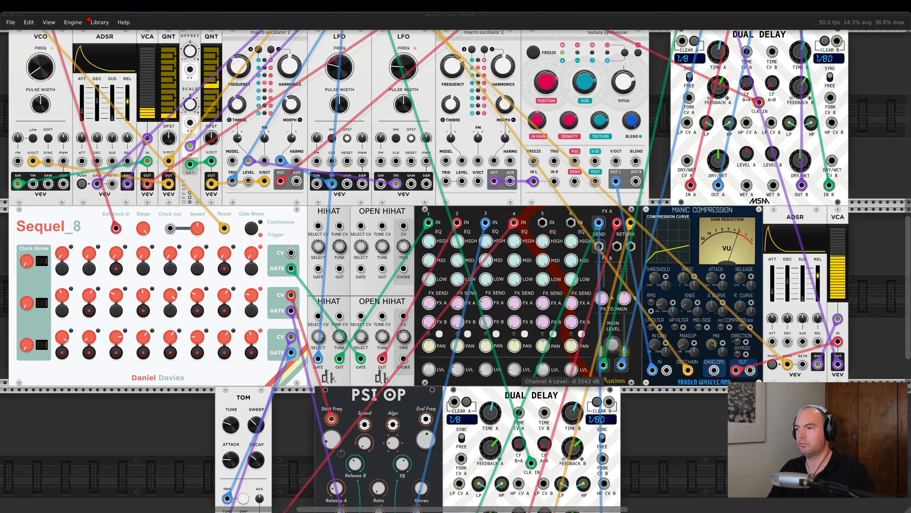
scroll(516, 374, "down", 5)
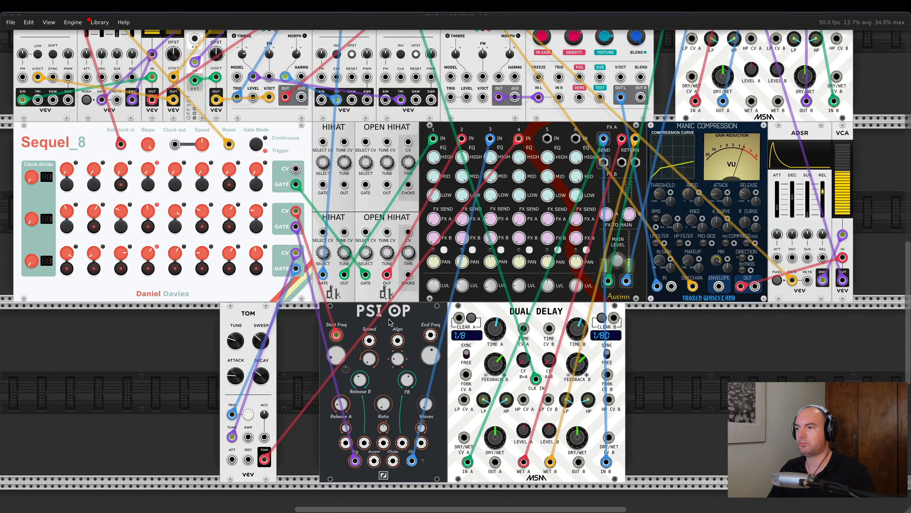
scroll(396, 350, "up", 2)
scroll(396, 351, "right", 2)
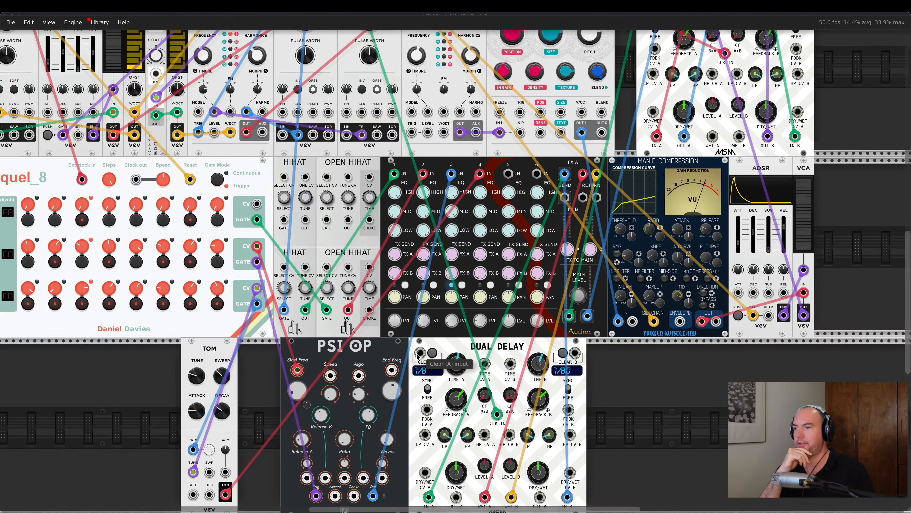
scroll(418, 357, "down", 1)
scroll(418, 356, "left", 1)
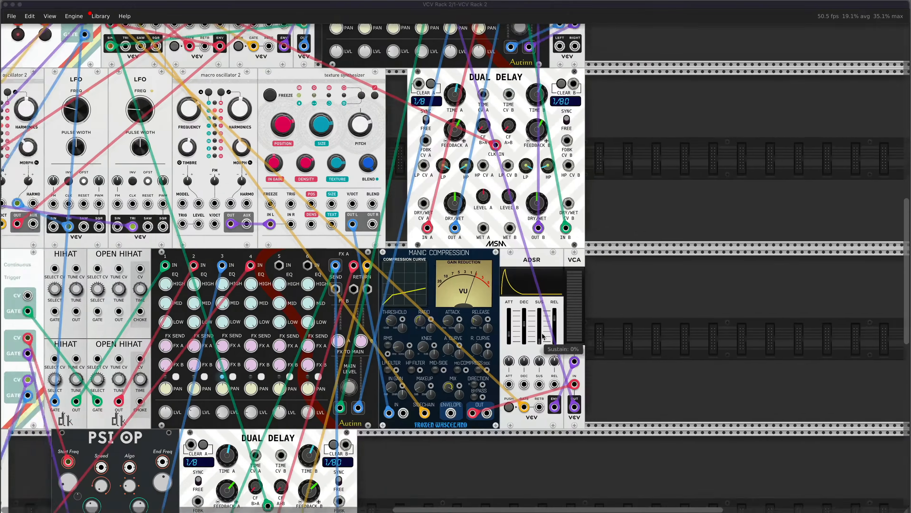
Add a Squinky Labs Stairway filter beside the first Dual Delay and patch it in stereo between the main mixer's outputs and the Audio module
scroll(542, 336, "up", 3)
scroll(542, 336, "left", 7)
scroll(542, 336, "down", 1)
scroll(542, 336, "right", 1)
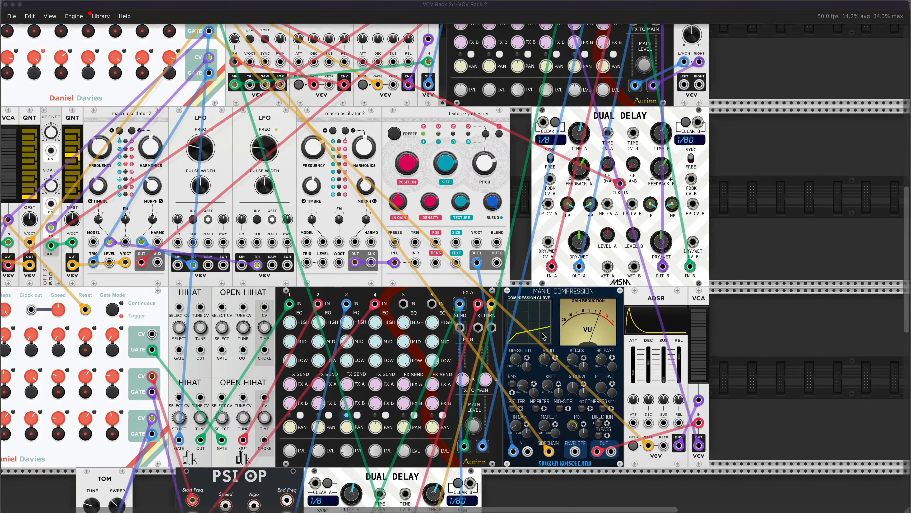
scroll(518, 347, "up", 6)
scroll(517, 347, "left", 1)
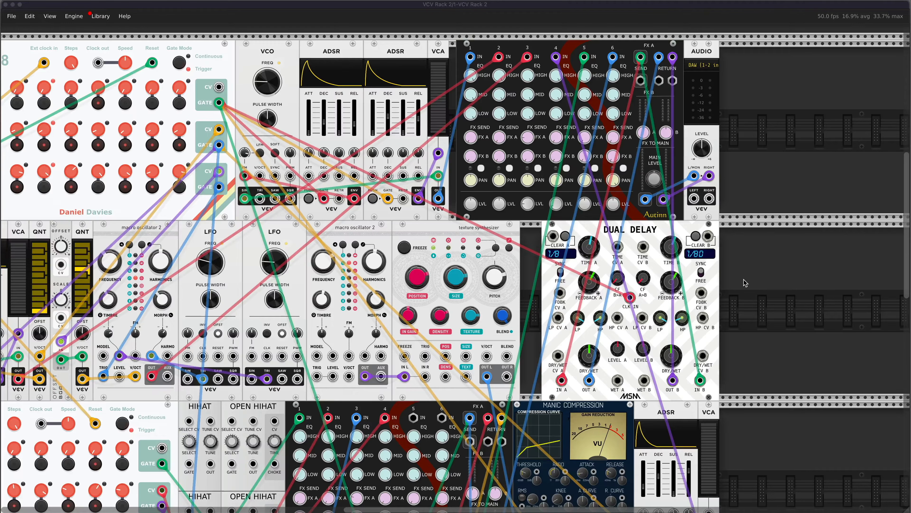
right_click(763, 281)
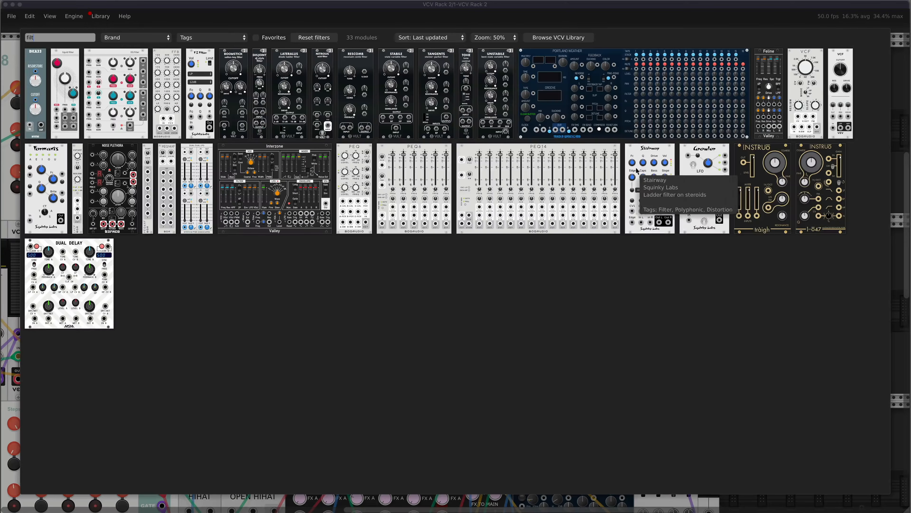
left_click(650, 165)
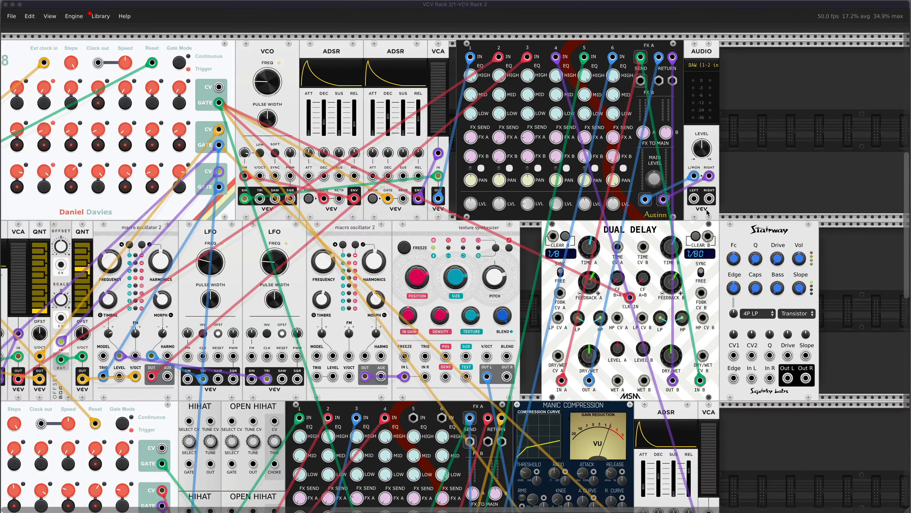
left_click_drag(695, 177, 780, 342)
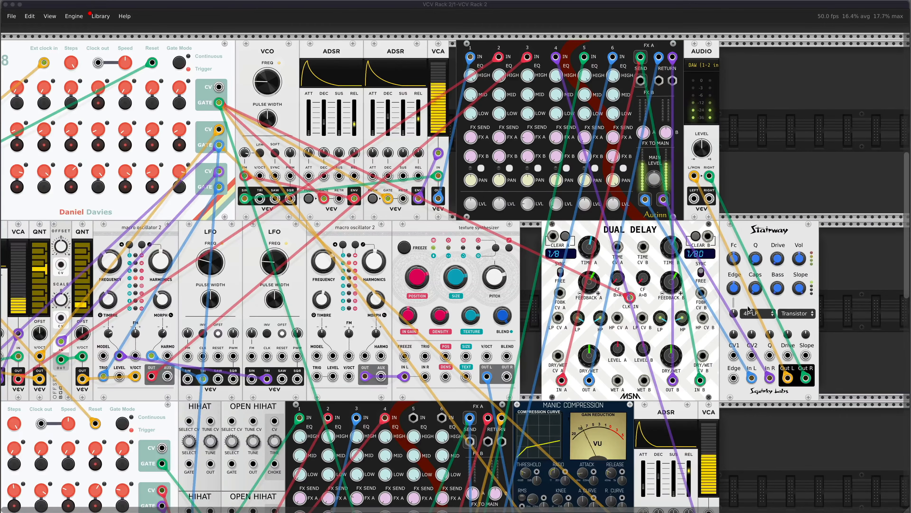
Set the Stairway filter's mode to 2P HP and its cutoff frequency to about -3.86
left_click(750, 312)
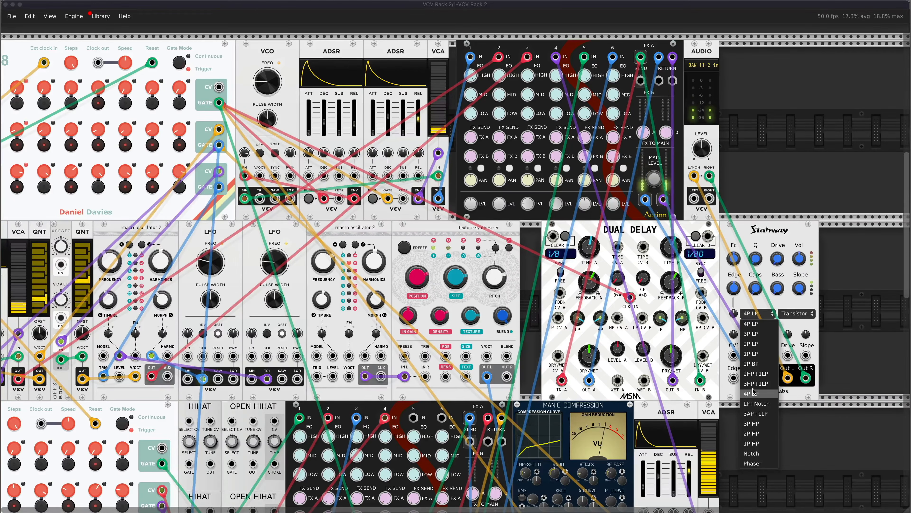
left_click(753, 433)
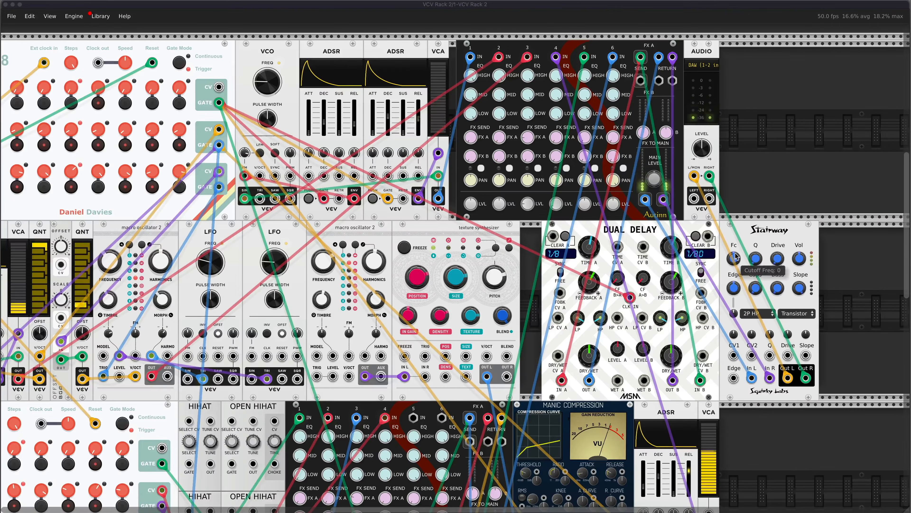
left_click_drag(734, 258, 734, 234)
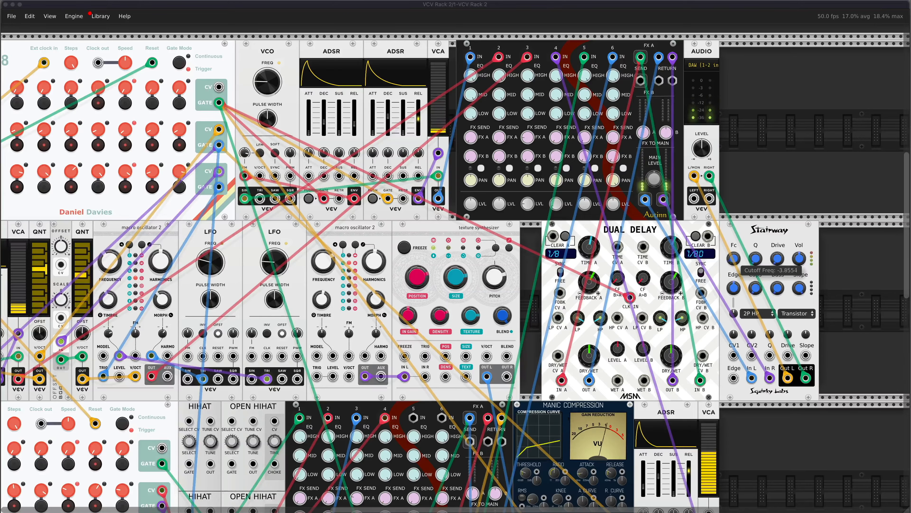
Audition Stairway's Clean type, restore Transistor and sweep the filter's cutoff frequency
left_click(795, 314)
left_click(795, 367)
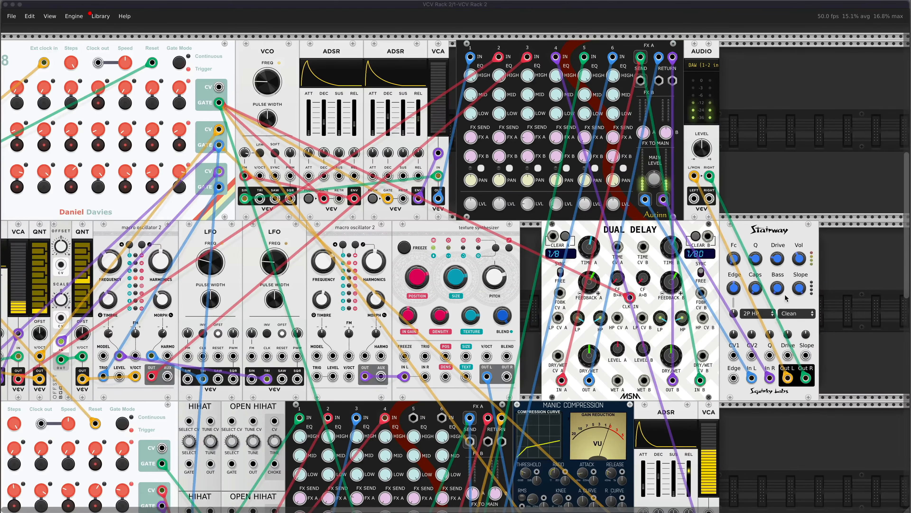
left_click(788, 311)
left_click(792, 325)
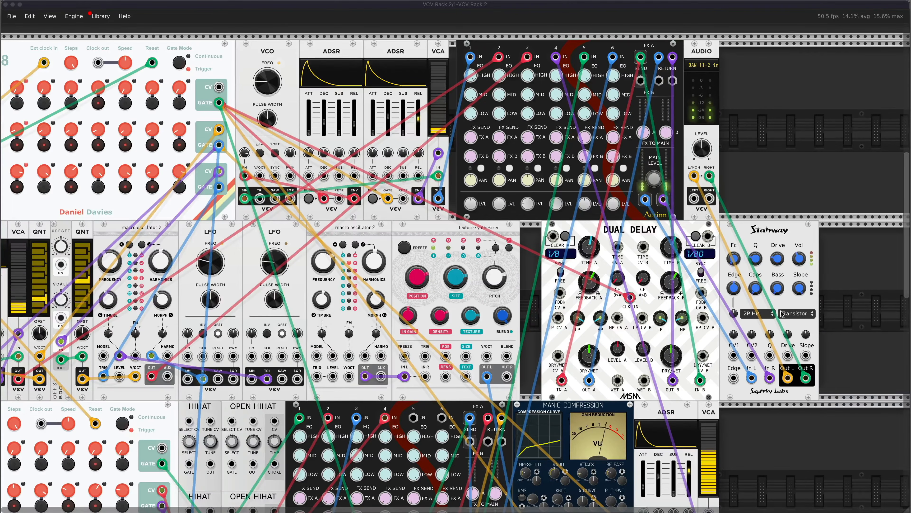
left_click_drag(734, 258, 734, 172)
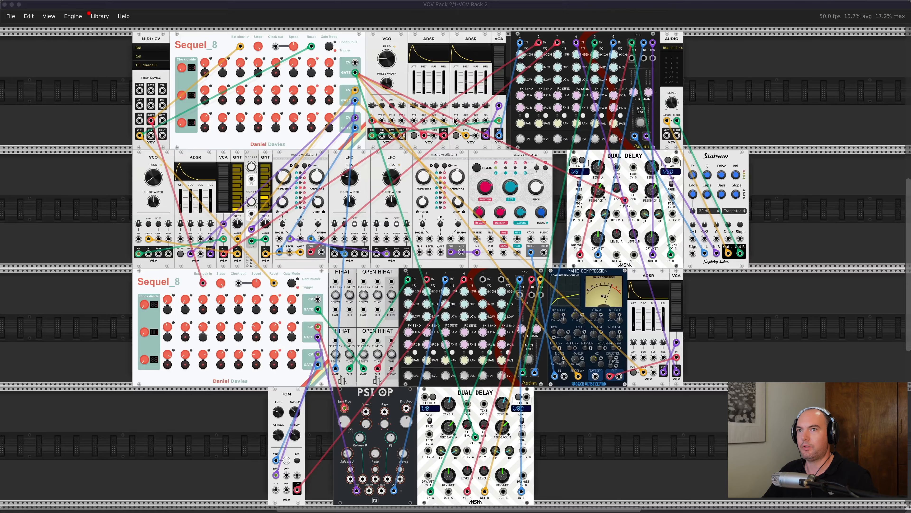
Switch to Ableton Live, stop the transport and start recording into the armed audio track
left_click(5, 7)
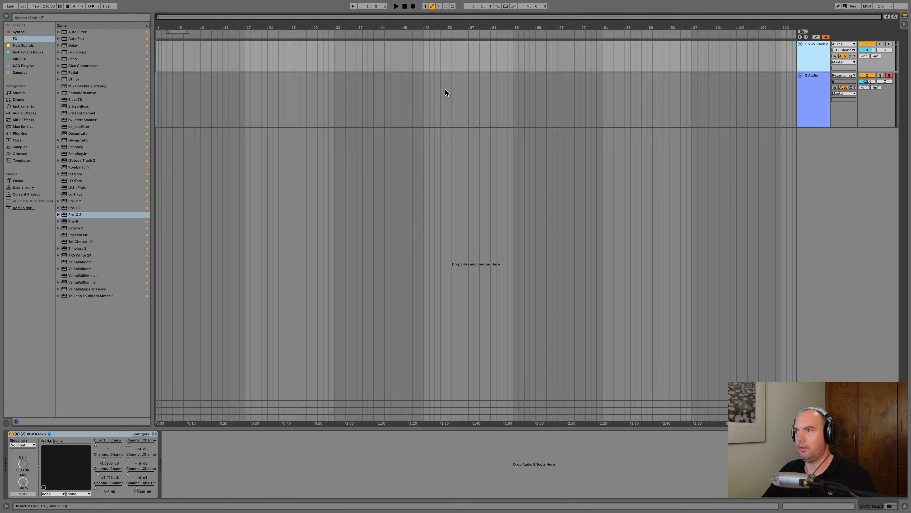
left_click(405, 6)
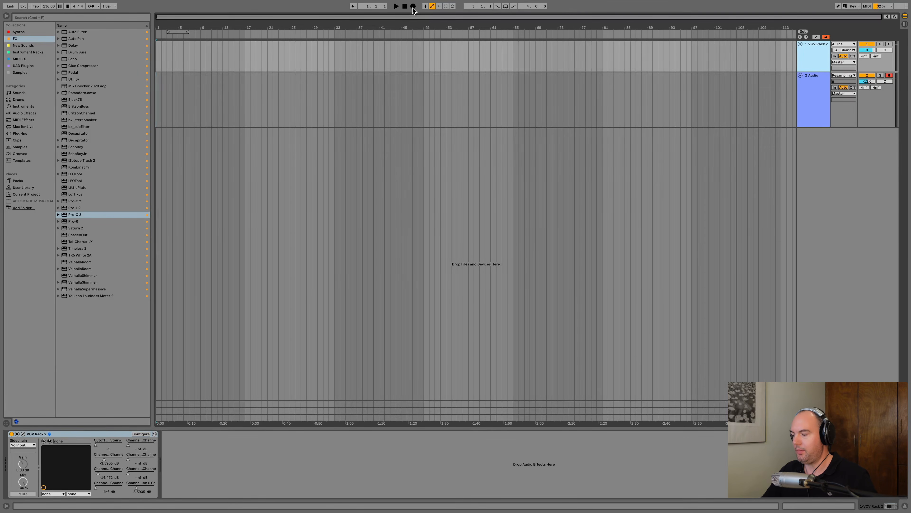
left_click(413, 6)
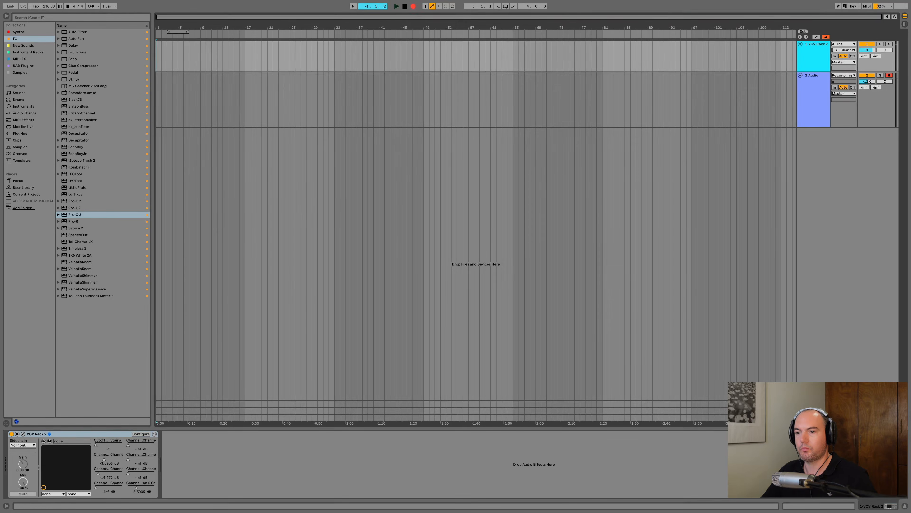
Open the VCV Rack plug-in window, raise the second macro oscillator's harmonics and adjust its morph to about 53%
left_click(22, 434)
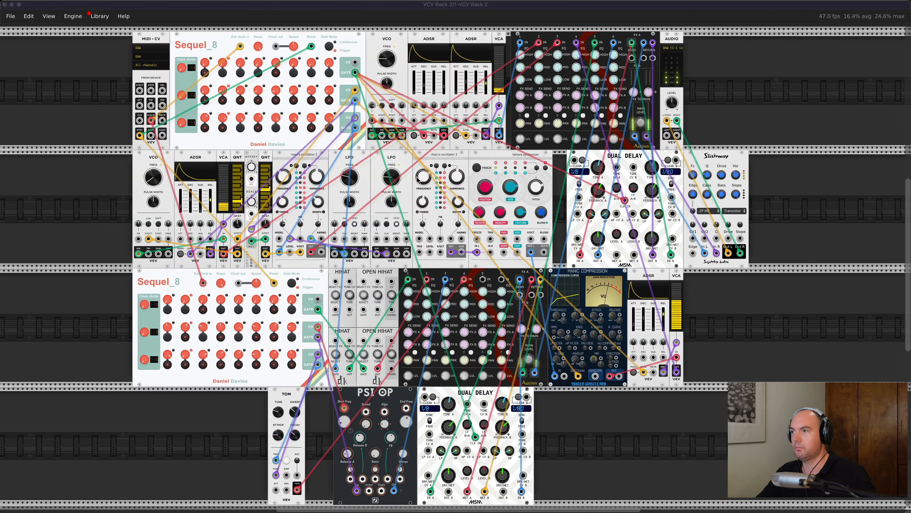
mouse_move(455, 181)
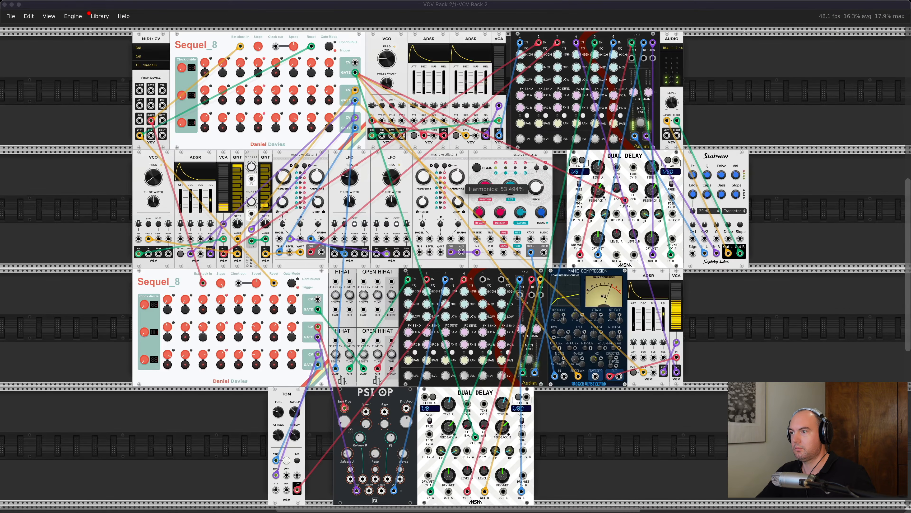
left_click_drag(455, 182, 456, 177)
mouse_move(458, 200)
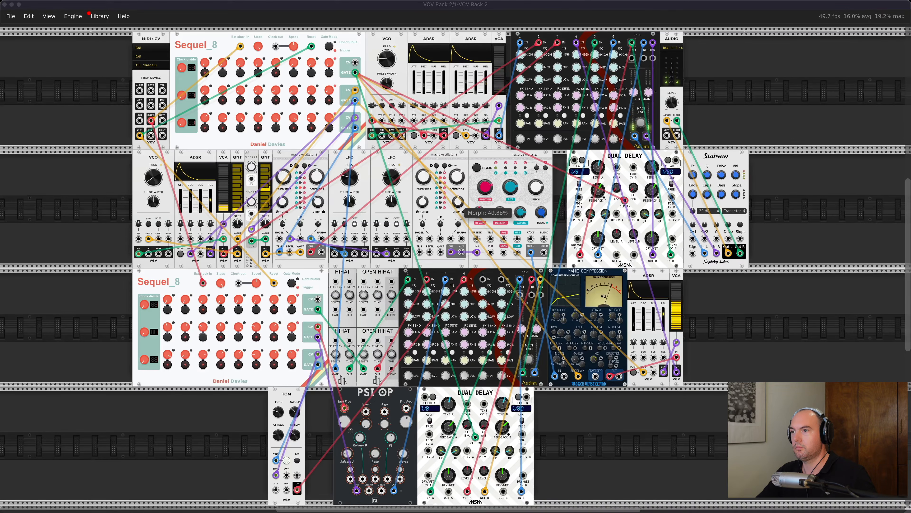
left_click_drag(458, 201, 458, 203)
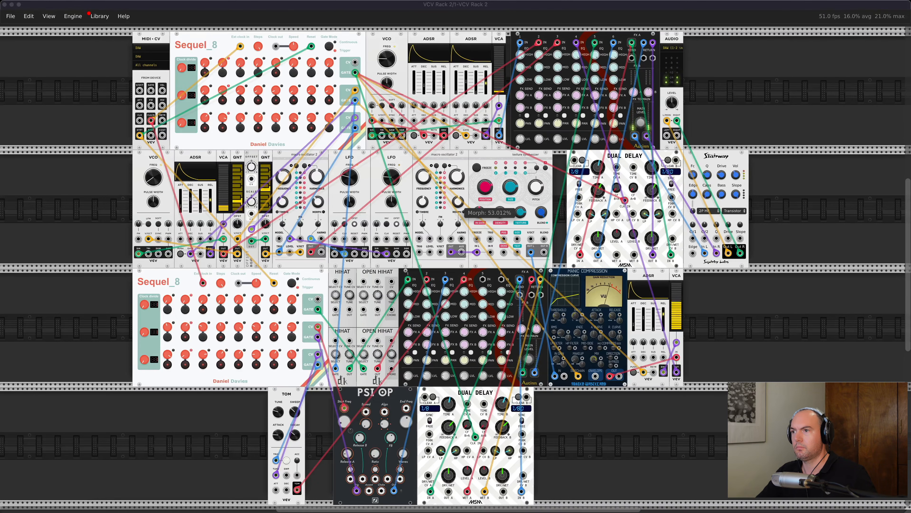
Sweep the first macro oscillator's harmonics up to about 61% and back down during the recording
mouse_move(317, 202)
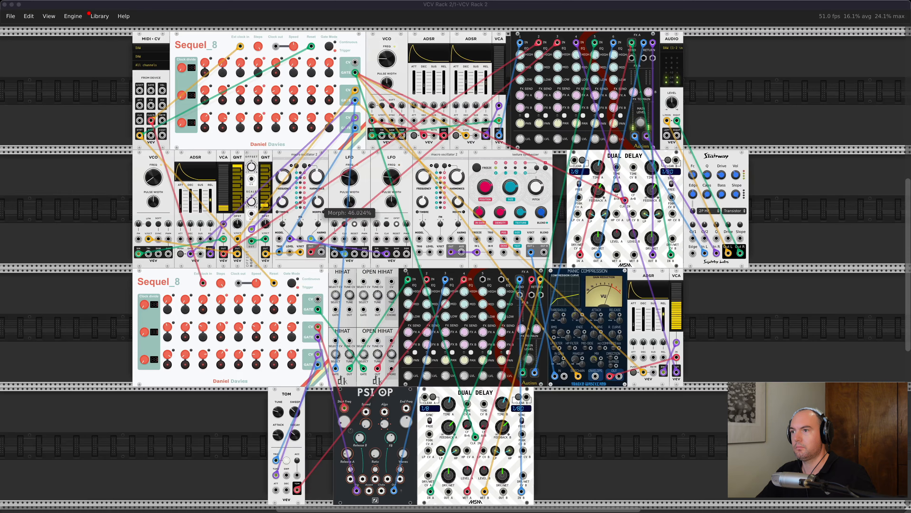
mouse_move(316, 176)
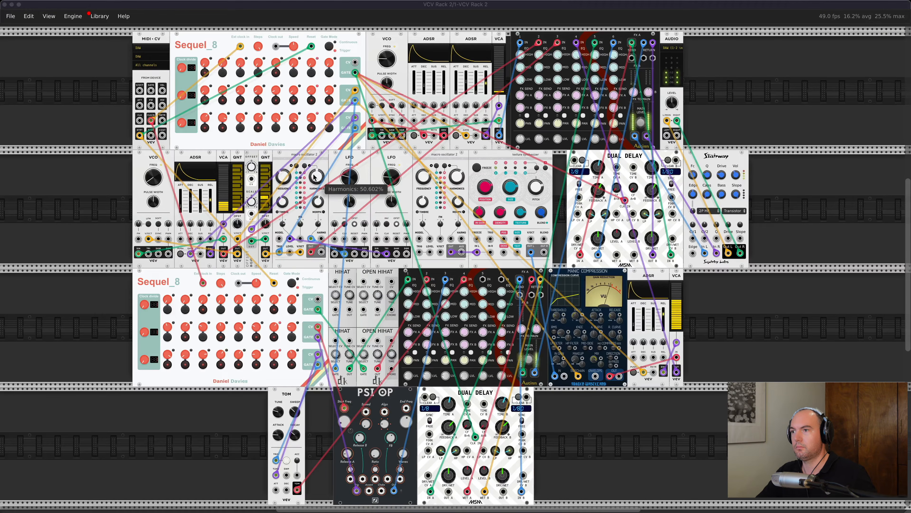
left_click_drag(317, 176, 316, 171)
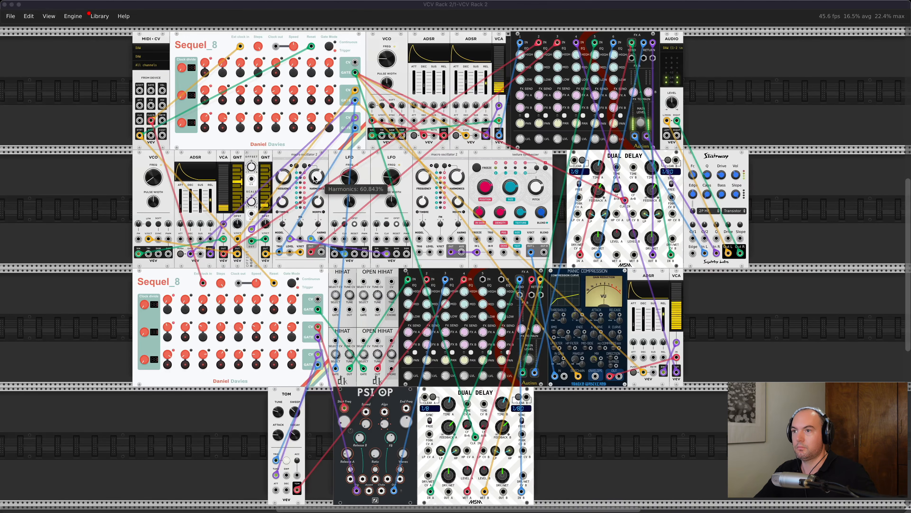
left_click_drag(314, 176, 314, 180)
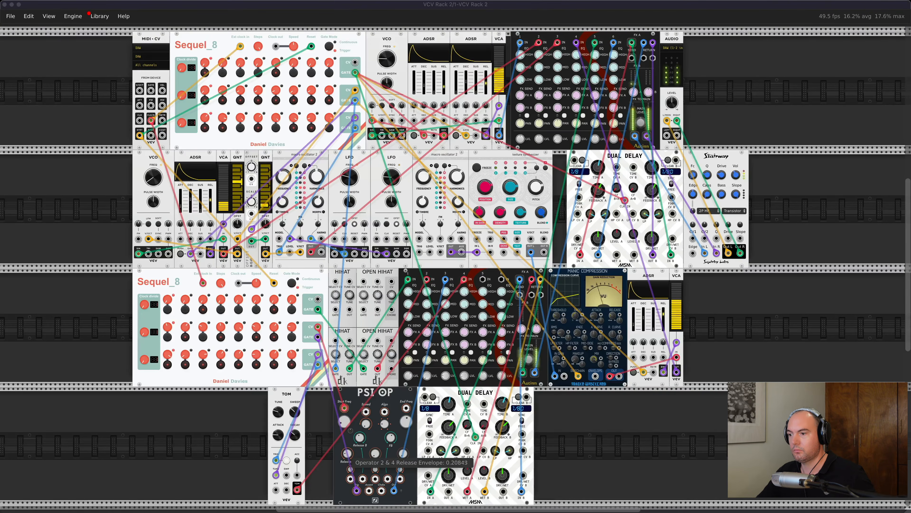
Vary the PSI OP's Operator 2 & 4 release envelope repeatedly between about 0.38 and 0.63 during the performance
mouse_move(347, 453)
left_mouse_down()
mouse_move(347, 443)
mouse_move(346, 451)
left_mouse_up()
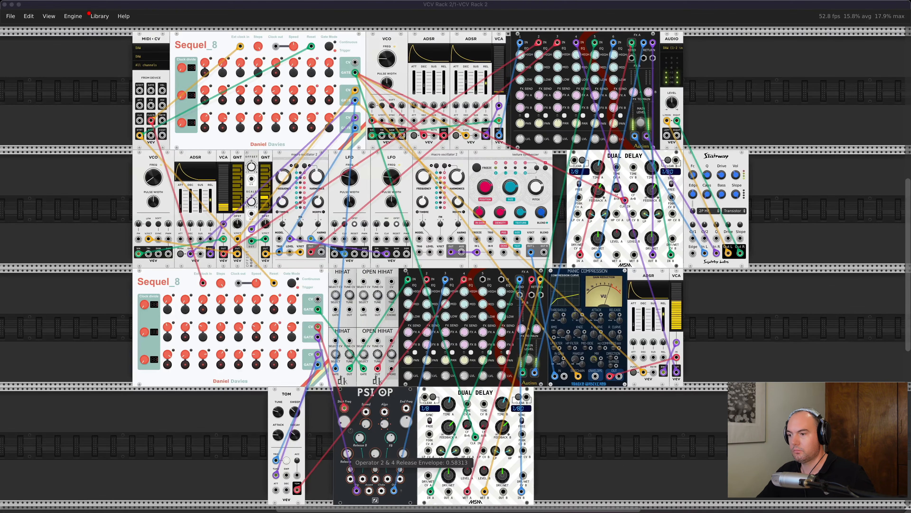
left_click_drag(346, 453, 347, 455)
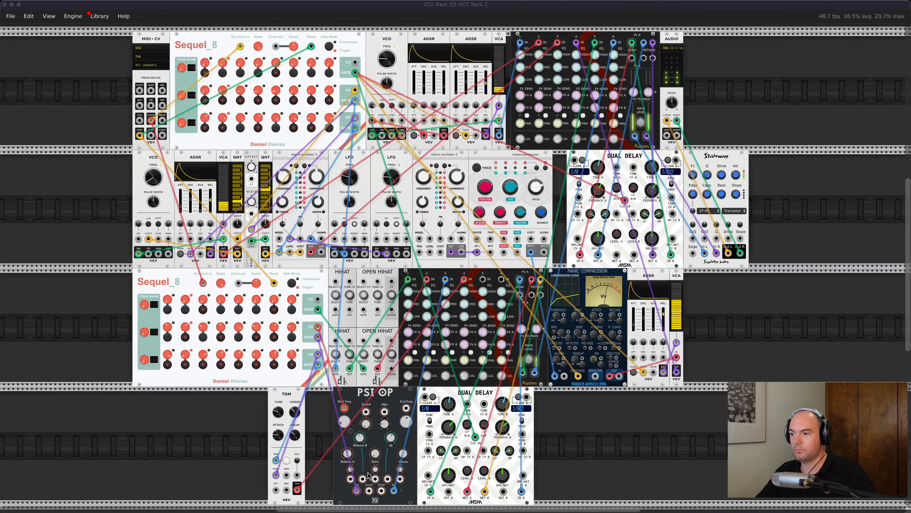
mouse_move(347, 455)
left_mouse_down()
mouse_move(347, 443)
mouse_move(347, 453)
left_mouse_up()
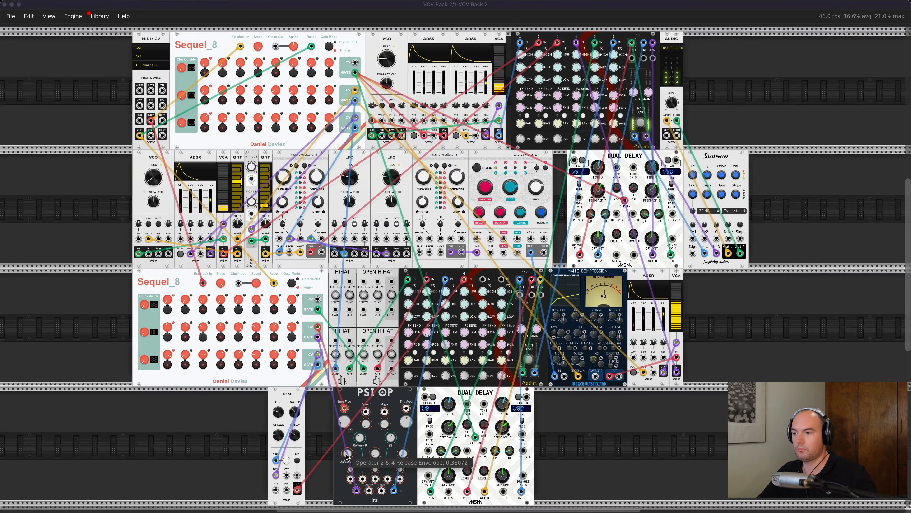
left_click_drag(347, 456, 347, 453)
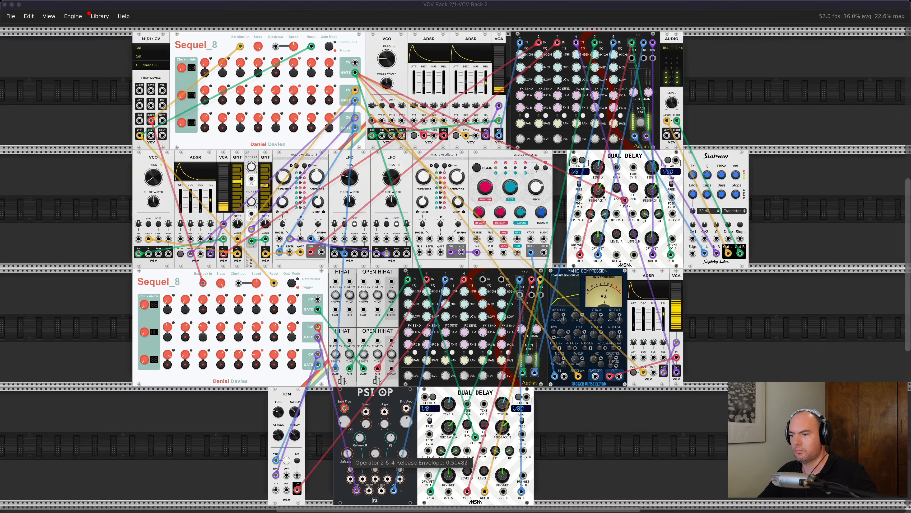
left_click_drag(347, 452, 347, 455)
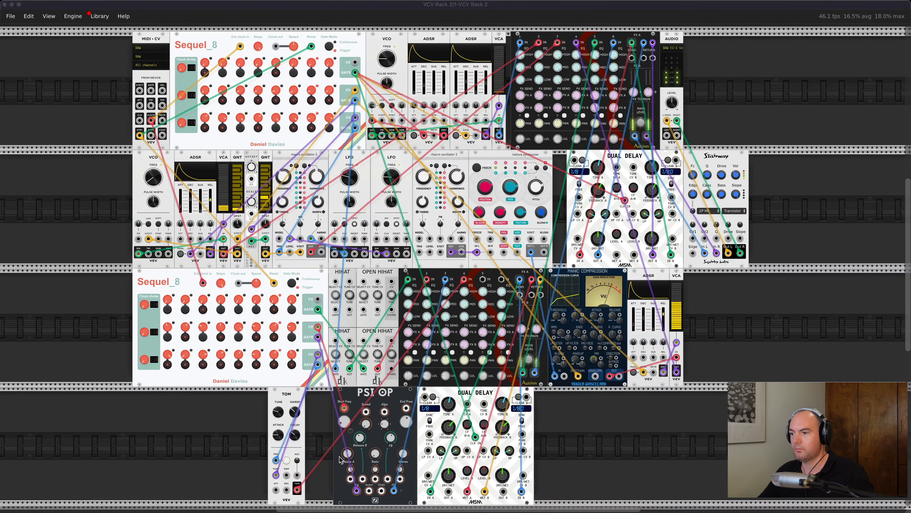
mouse_move(343, 452)
left_mouse_down()
mouse_move(343, 443)
mouse_move(343, 454)
left_mouse_up()
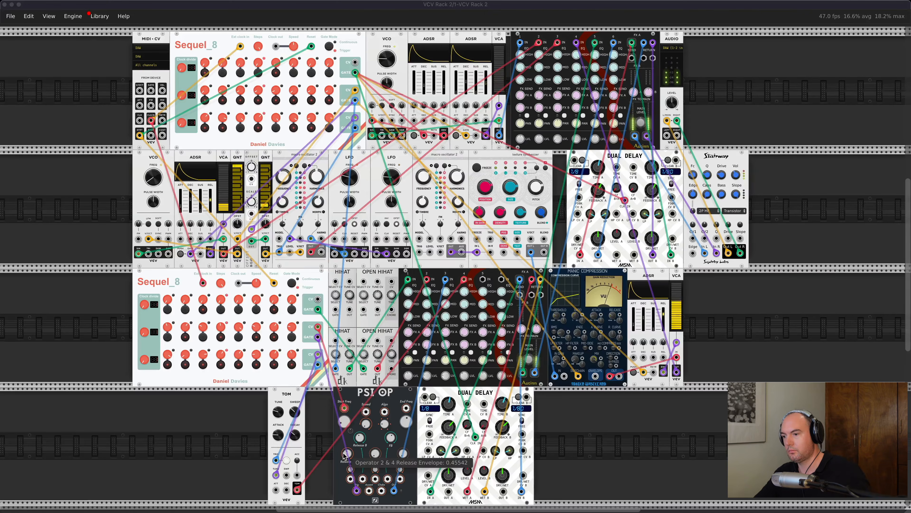
left_click_drag(344, 455, 343, 450)
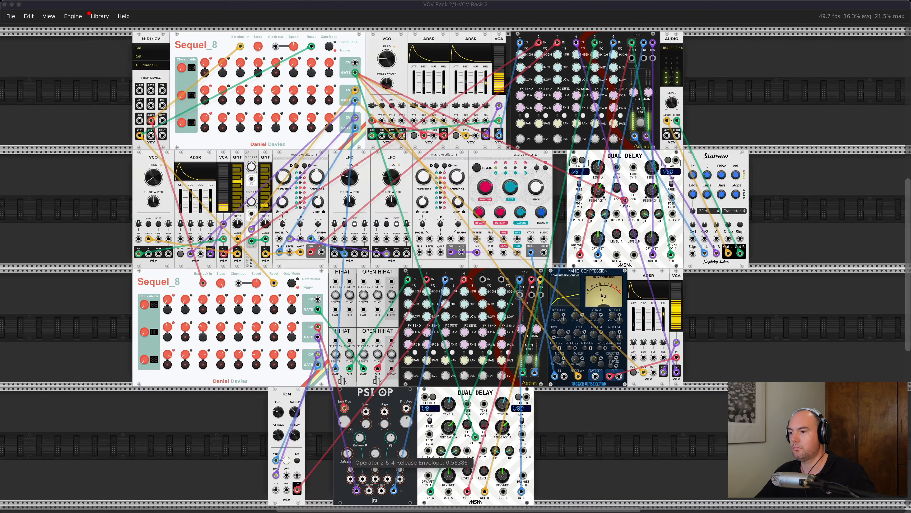
left_click_drag(347, 453, 347, 449)
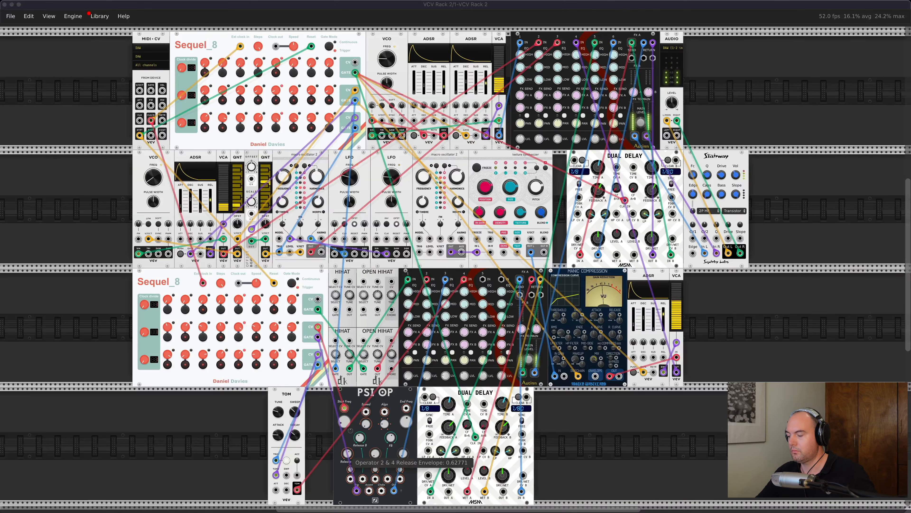
left_click_drag(345, 453, 343, 455)
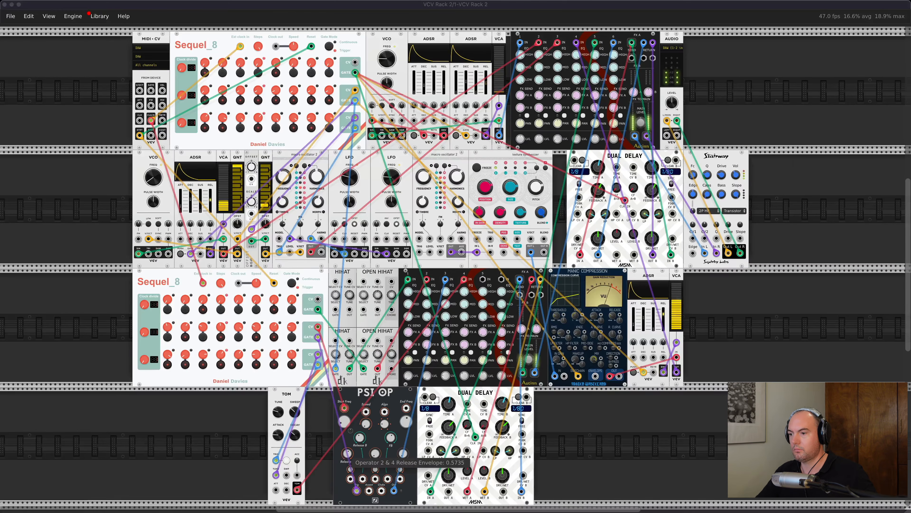
left_click_drag(343, 455, 344, 467)
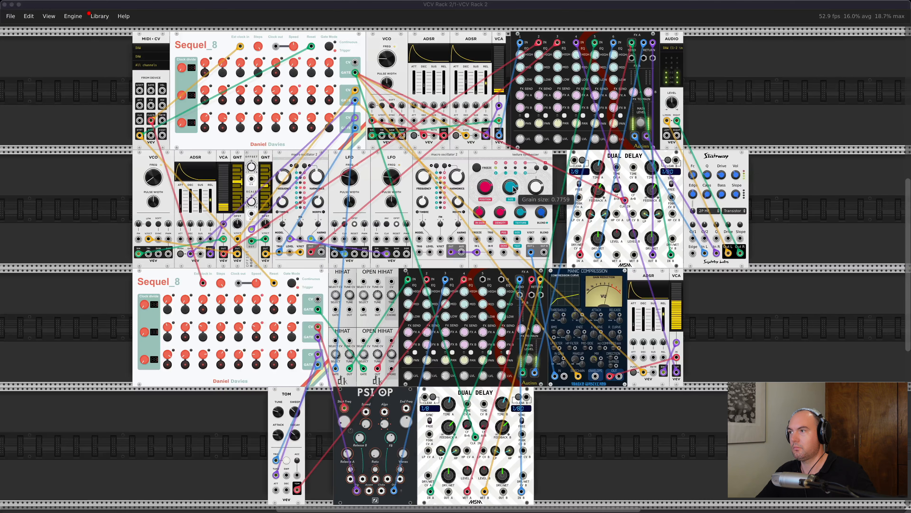
Mute channels 1 and 2 on the main mixer to end the performance
left_click(527, 115)
left_click(546, 115)
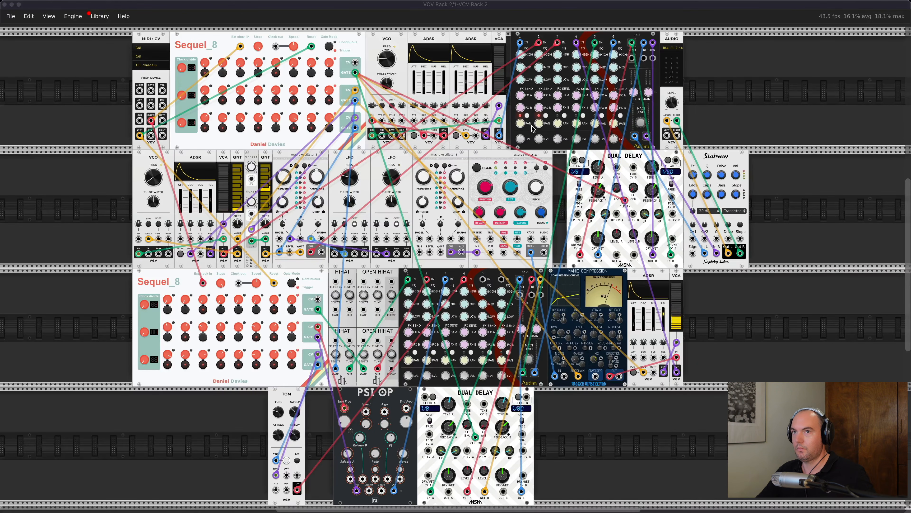
Close the VCV Rack plug-in window and select the full recorded clip on the audio track in Ableton Live
left_click(5, 4)
left_click_drag(624, 29, 624, 21)
left_click(707, 75)
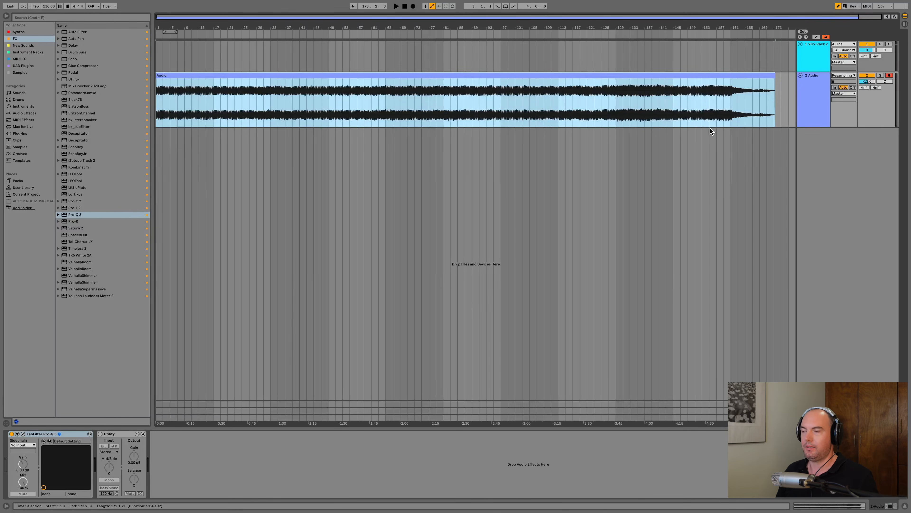